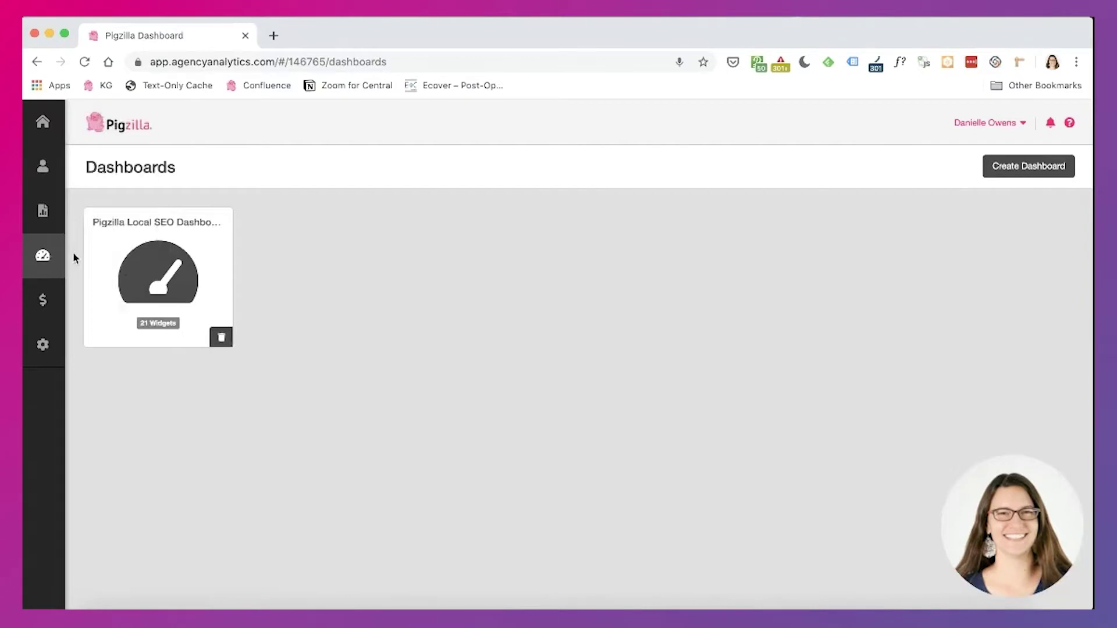
Create a new blank dashboard named "Template"
{"action": "mouse_move", "coordinate": [53, 257]}
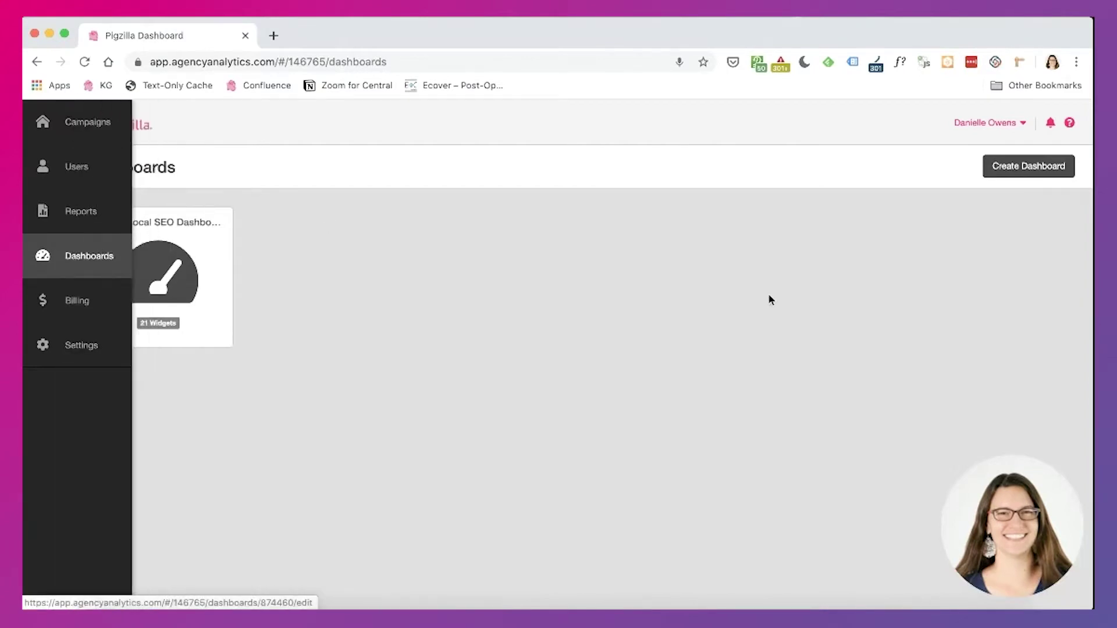
{"action": "left_click", "coordinate": [1015, 170]}
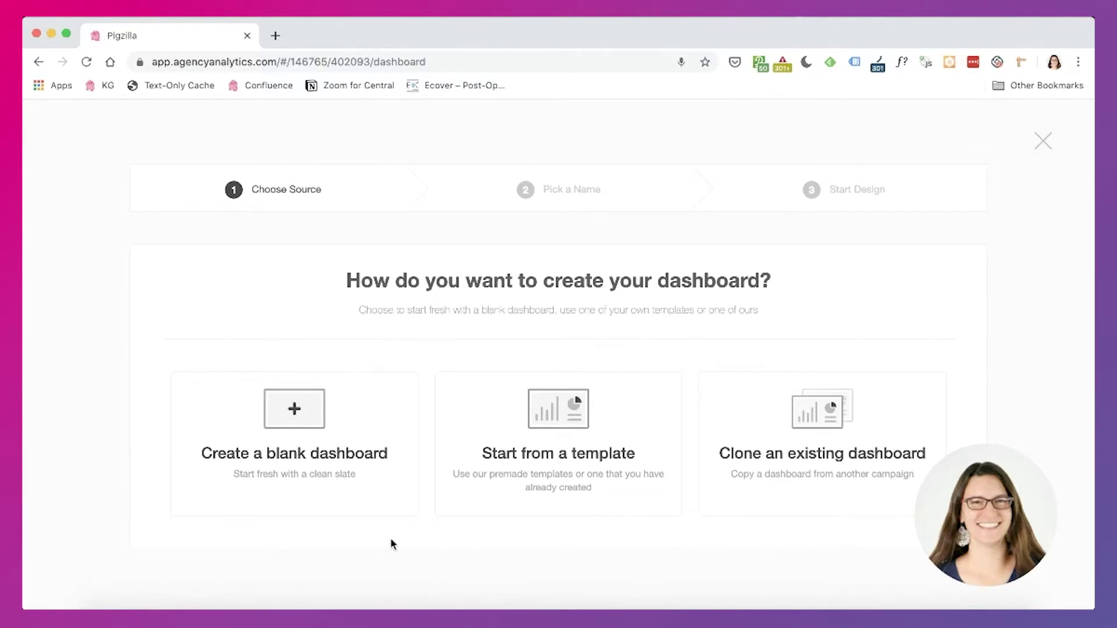
{"action": "left_click", "coordinate": [320, 470]}
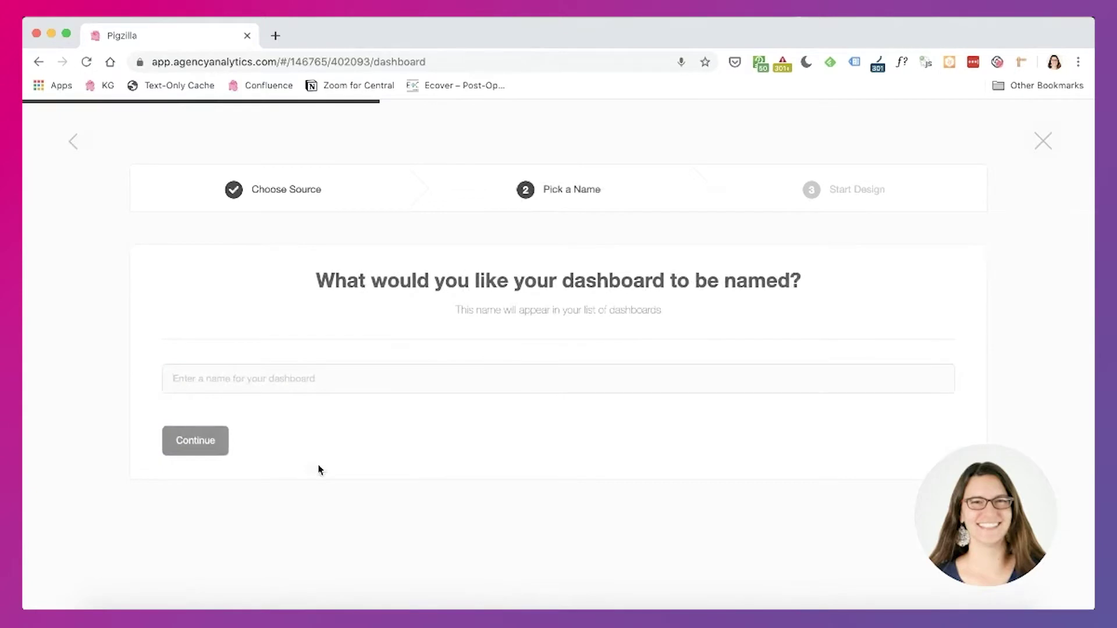
{"action": "type", "text": "Template"}
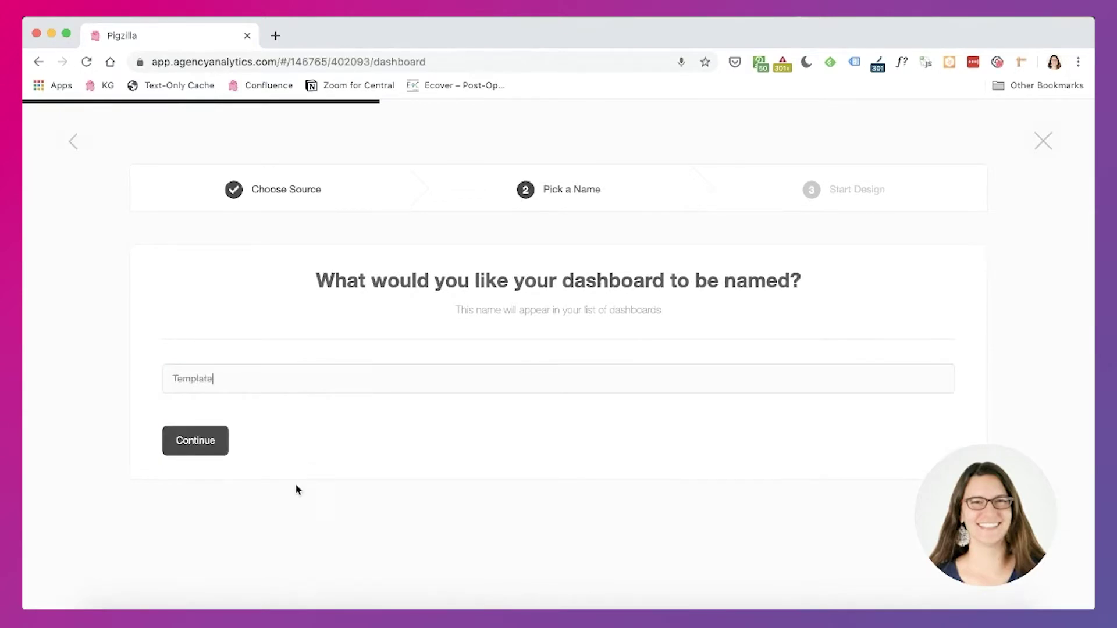
{"action": "left_click", "coordinate": [220, 452]}
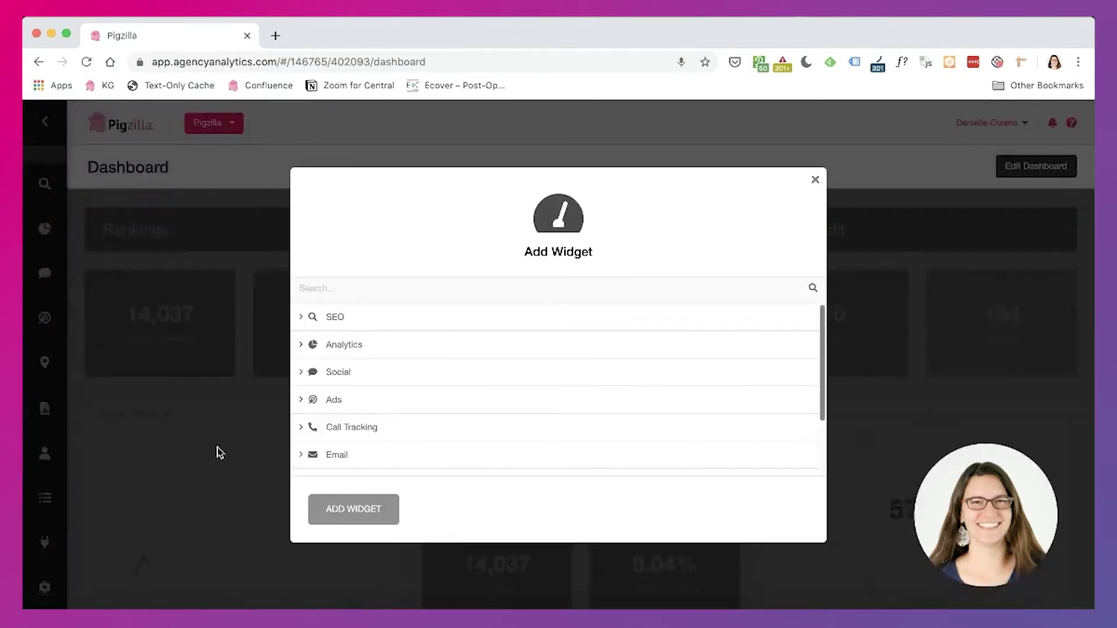
Add a Google Analytics Channels pie chart widget for Goal Completions to the blank dashboard
{"action": "scroll", "coordinate": [579, 410], "scroll_direction": "down", "scroll_amount": 3}
{"action": "scroll", "coordinate": [578, 410], "scroll_direction": "up", "scroll_amount": 3}
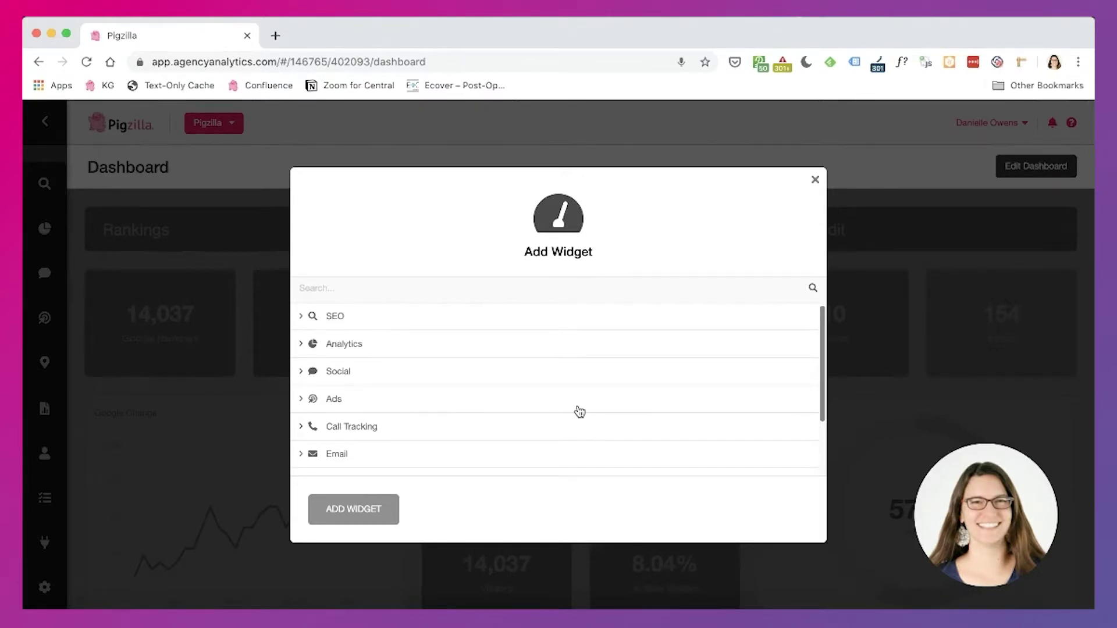
{"action": "left_click", "coordinate": [537, 354]}
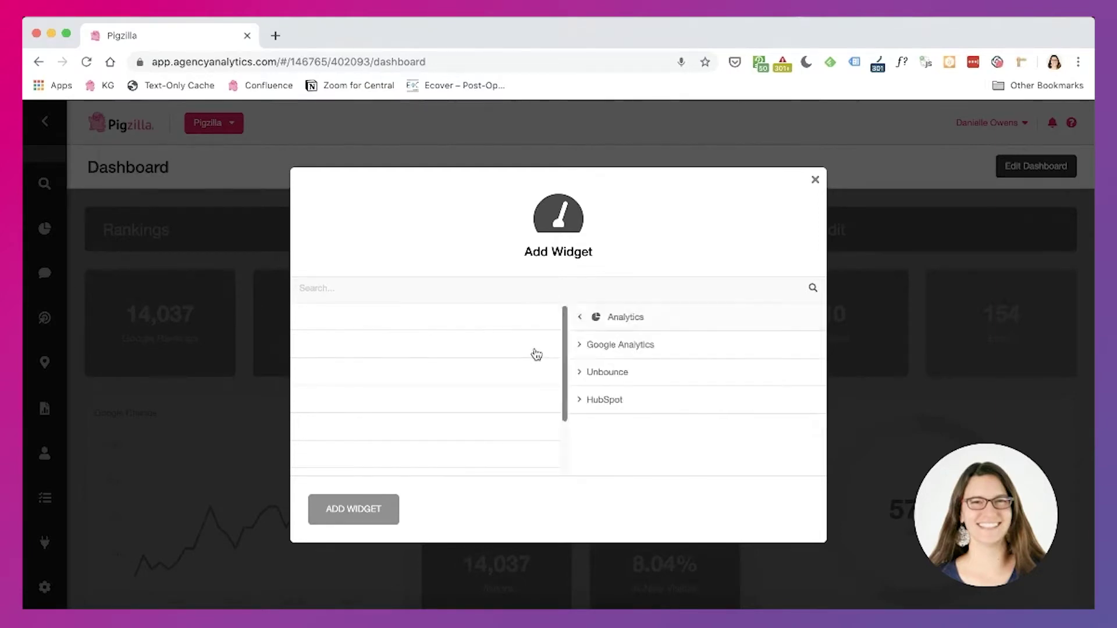
{"action": "left_click", "coordinate": [467, 355]}
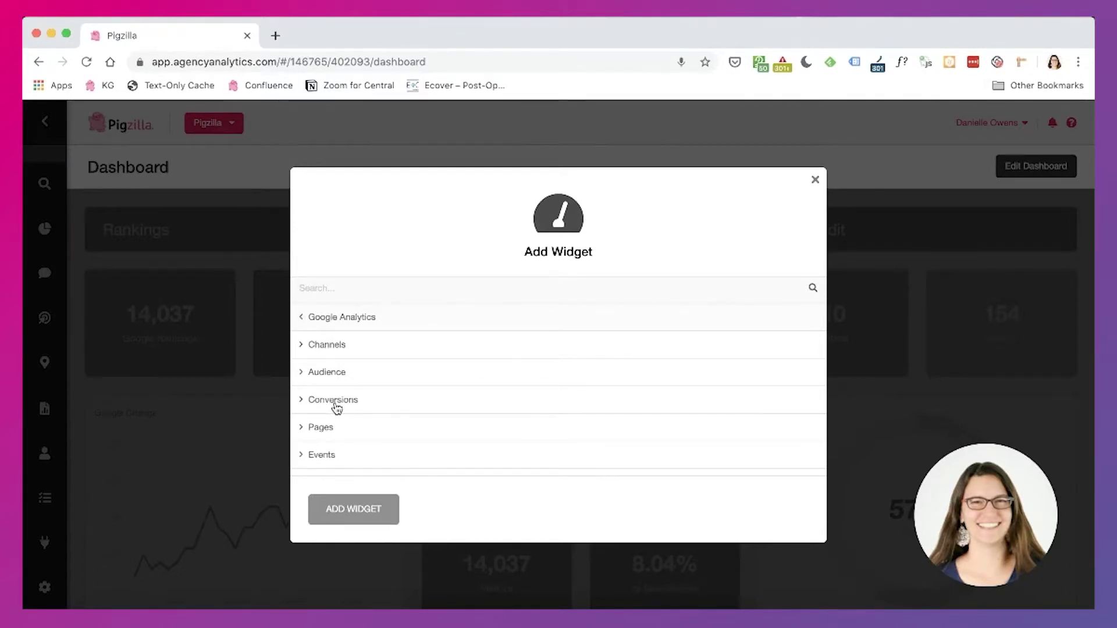
{"action": "left_click", "coordinate": [369, 348]}
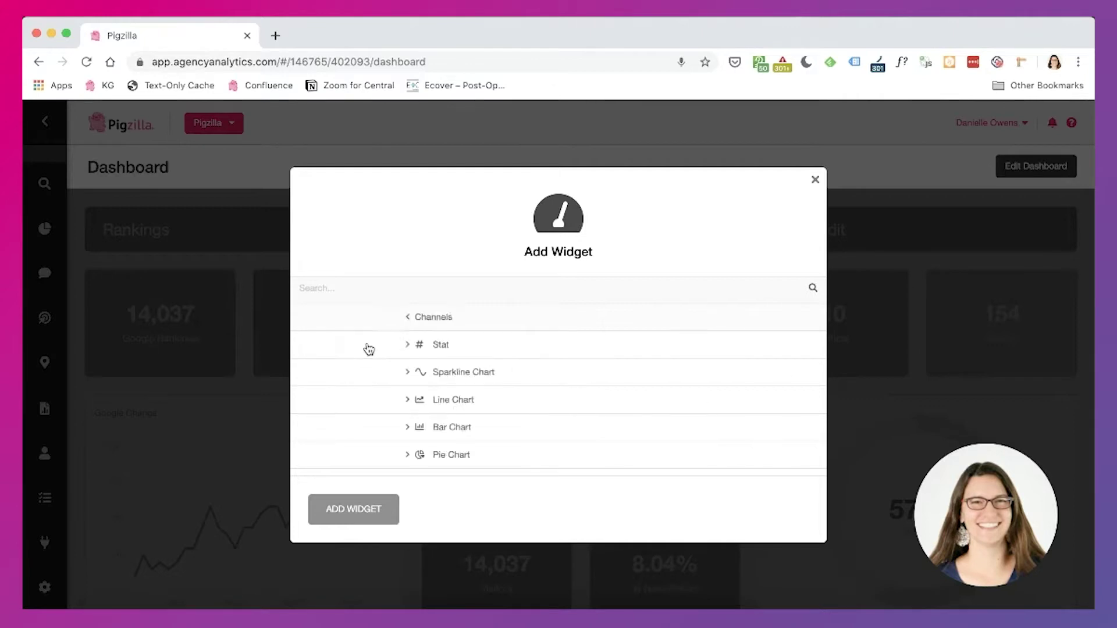
{"action": "scroll", "coordinate": [396, 399], "scroll_direction": "down", "scroll_amount": 1}
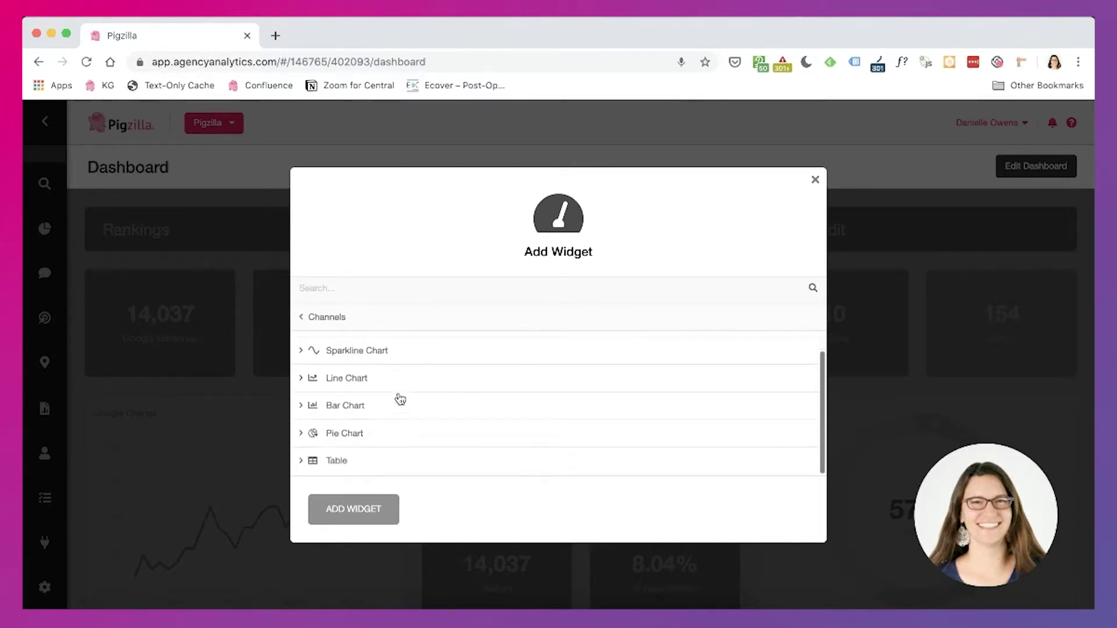
{"action": "left_click", "coordinate": [385, 443]}
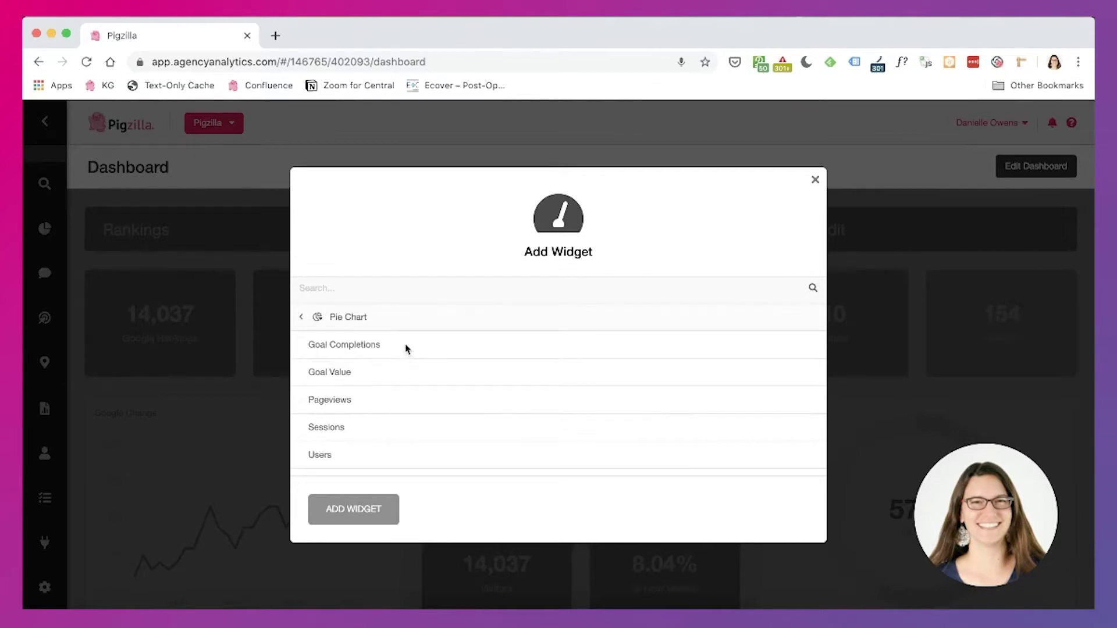
{"action": "left_click", "coordinate": [370, 346]}
{"action": "left_click", "coordinate": [368, 503]}
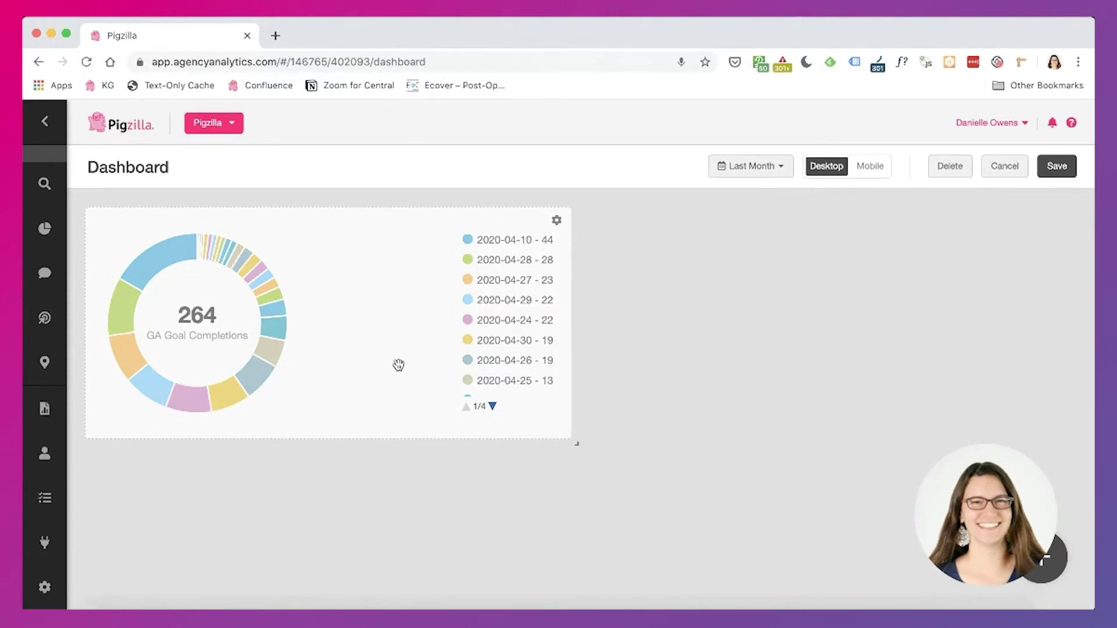
Examine the goals available in the Goal Completions widget's settings, leaving the settings unsaved
{"action": "left_click", "coordinate": [556, 225]}
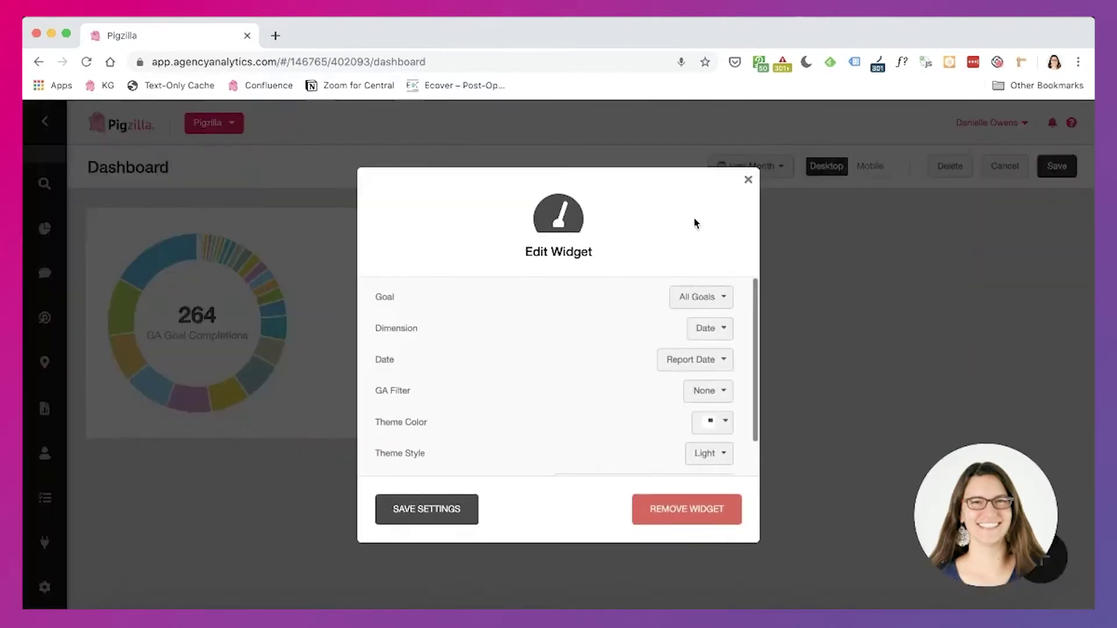
{"action": "left_click", "coordinate": [698, 309]}
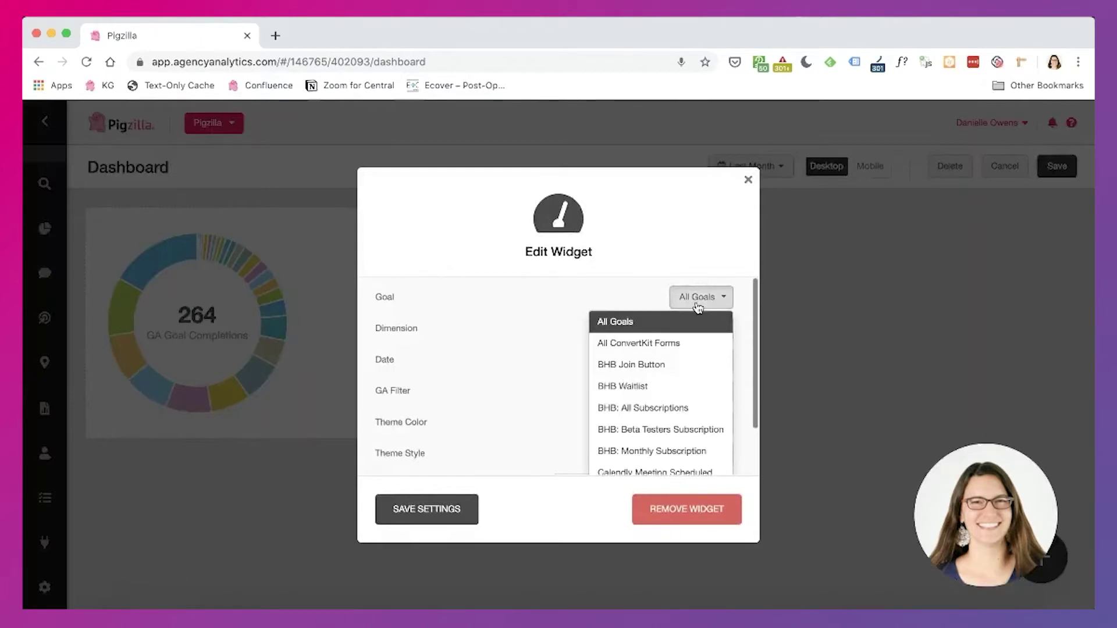
{"action": "left_click", "coordinate": [690, 298]}
{"action": "left_click", "coordinate": [689, 298]}
{"action": "scroll", "coordinate": [699, 400], "scroll_direction": "down", "scroll_amount": 2}
{"action": "scroll", "coordinate": [700, 400], "scroll_direction": "down", "scroll_amount": 2}
{"action": "scroll", "coordinate": [698, 399], "scroll_direction": "up", "scroll_amount": 5}
{"action": "left_click", "coordinate": [662, 235]}
{"action": "left_click", "coordinate": [747, 180]}
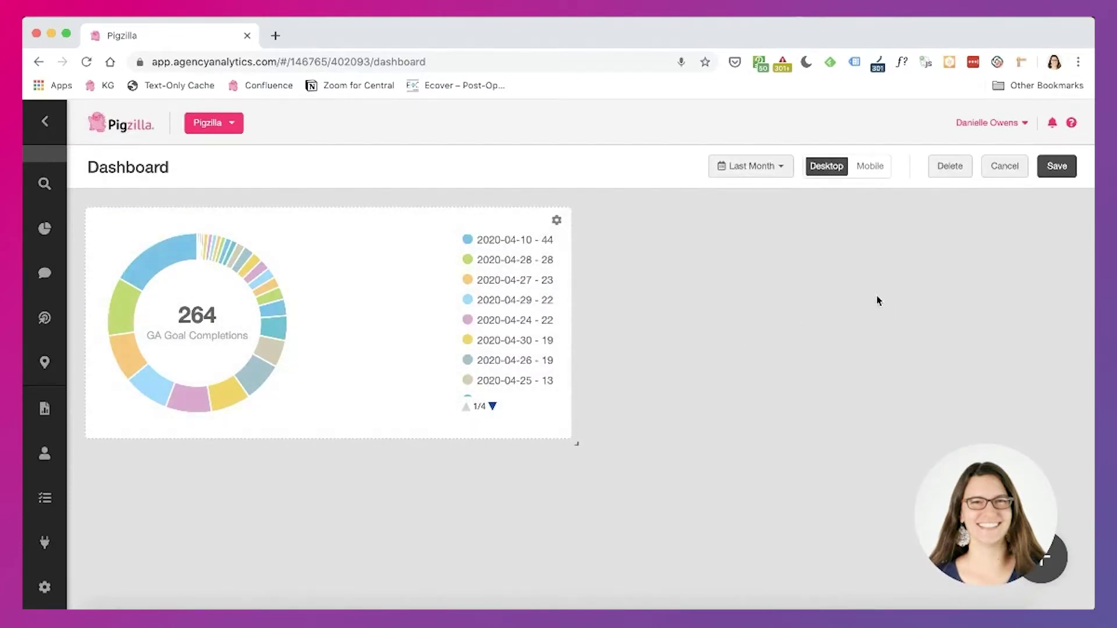
Retitle the Goal Completions pie chart widget "Phone Calls" and save its settings
{"action": "left_click", "coordinate": [556, 224]}
{"action": "left_click", "coordinate": [696, 300]}
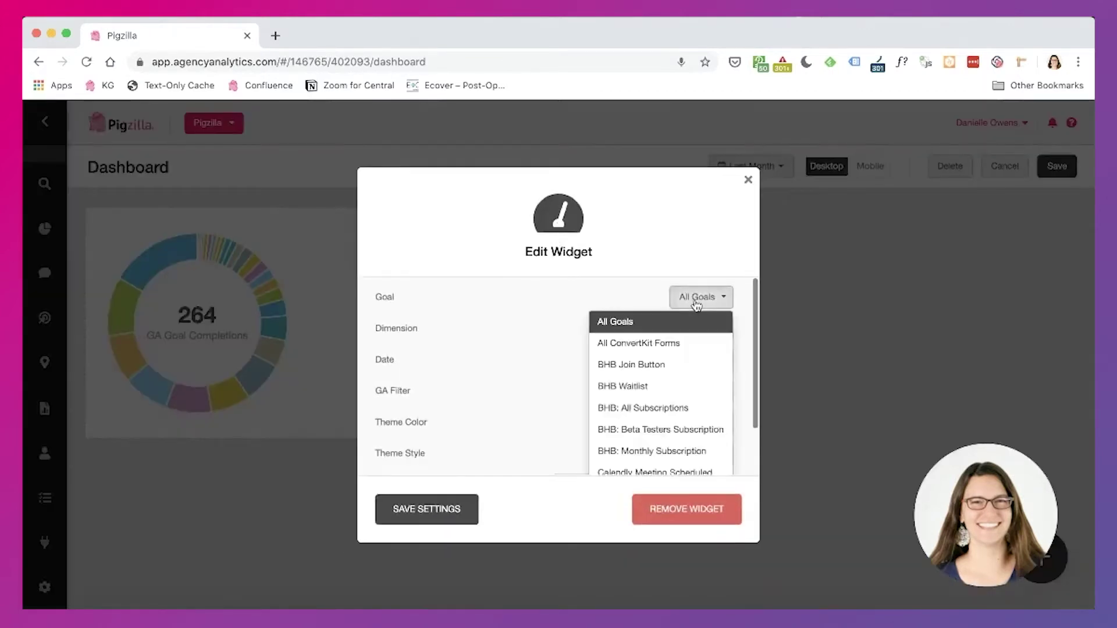
{"action": "left_click", "coordinate": [571, 286]}
{"action": "scroll", "coordinate": [634, 372], "scroll_direction": "down", "scroll_amount": 2}
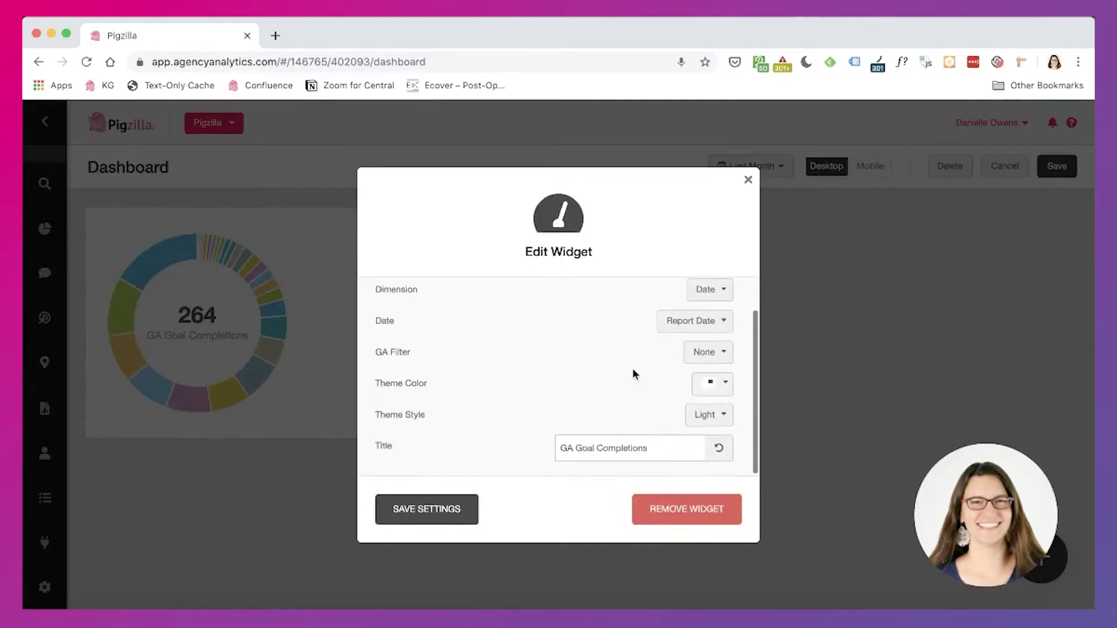
{"action": "left_click_drag", "start_coordinate": [666, 453], "coordinate": [528, 435]}
{"action": "type", "text": "Phone Calls"}
{"action": "left_click", "coordinate": [425, 511]}
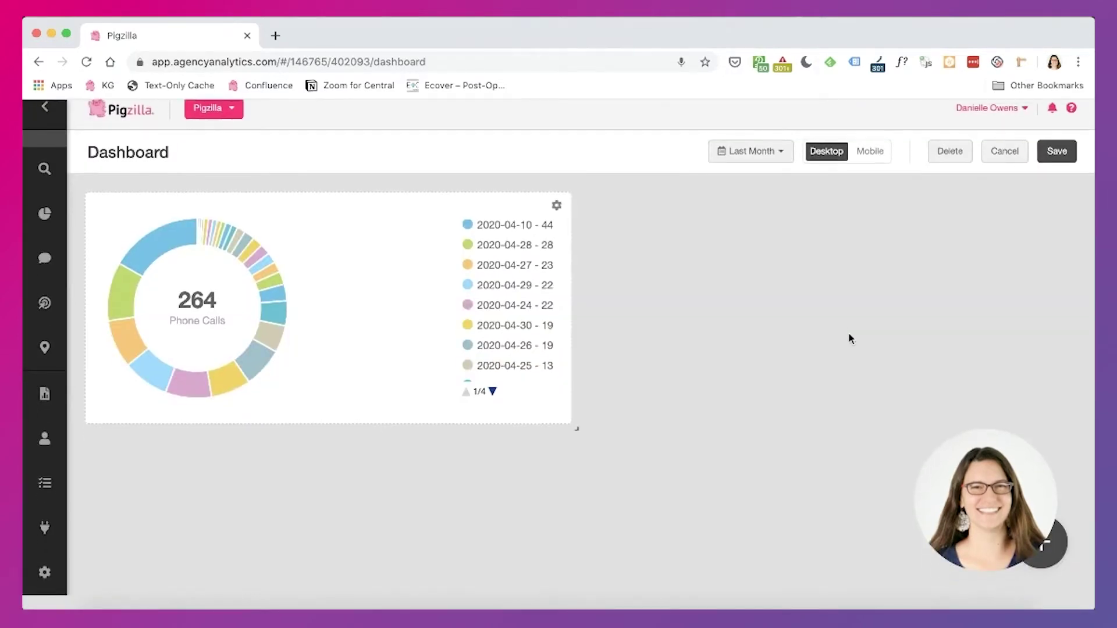
Add a second Google Analytics Channels pie chart widget for Goal Completions alongside the Phone Calls one
{"action": "mouse_move", "coordinate": [992, 501]}
{"action": "left_click_drag", "start_coordinate": [992, 501], "coordinate": [1008, 264]}
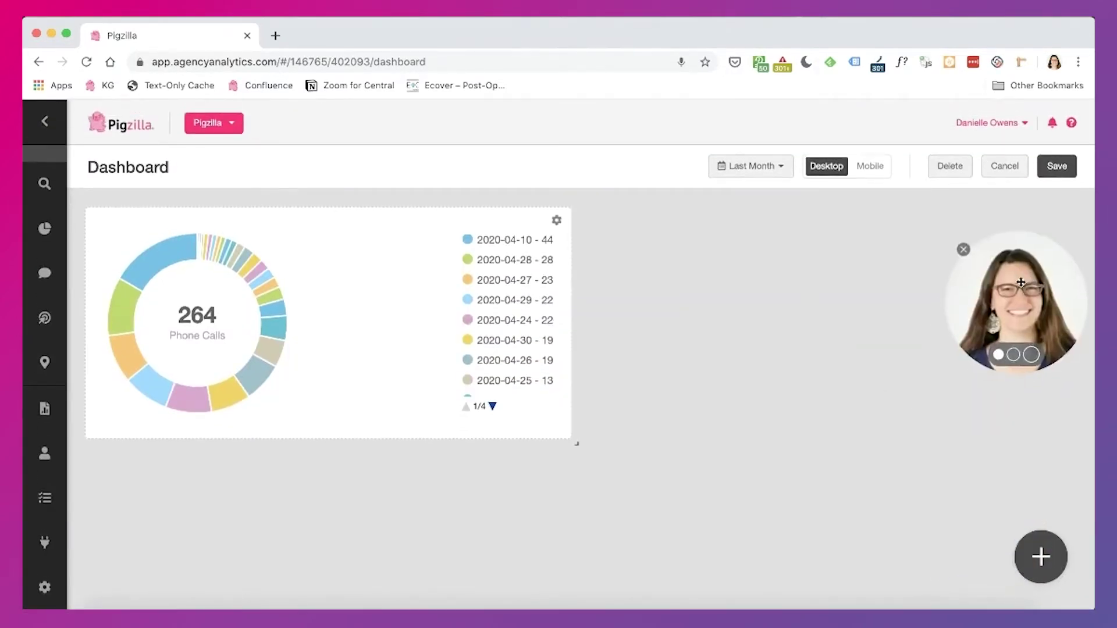
{"action": "left_click", "coordinate": [1041, 557]}
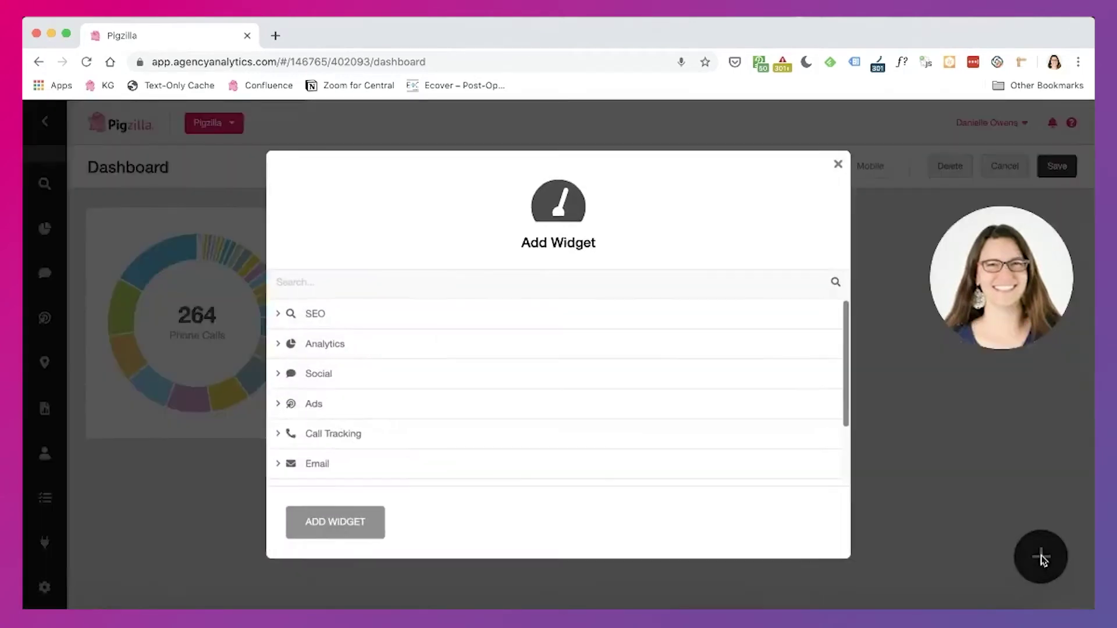
{"action": "left_click", "coordinate": [430, 352]}
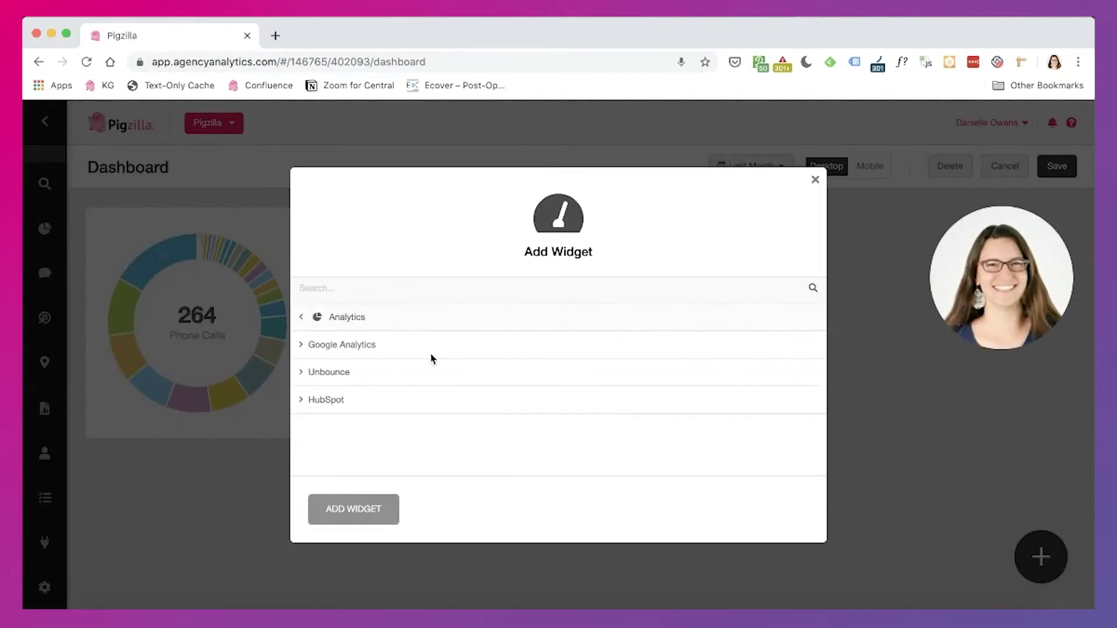
{"action": "left_click", "coordinate": [384, 352]}
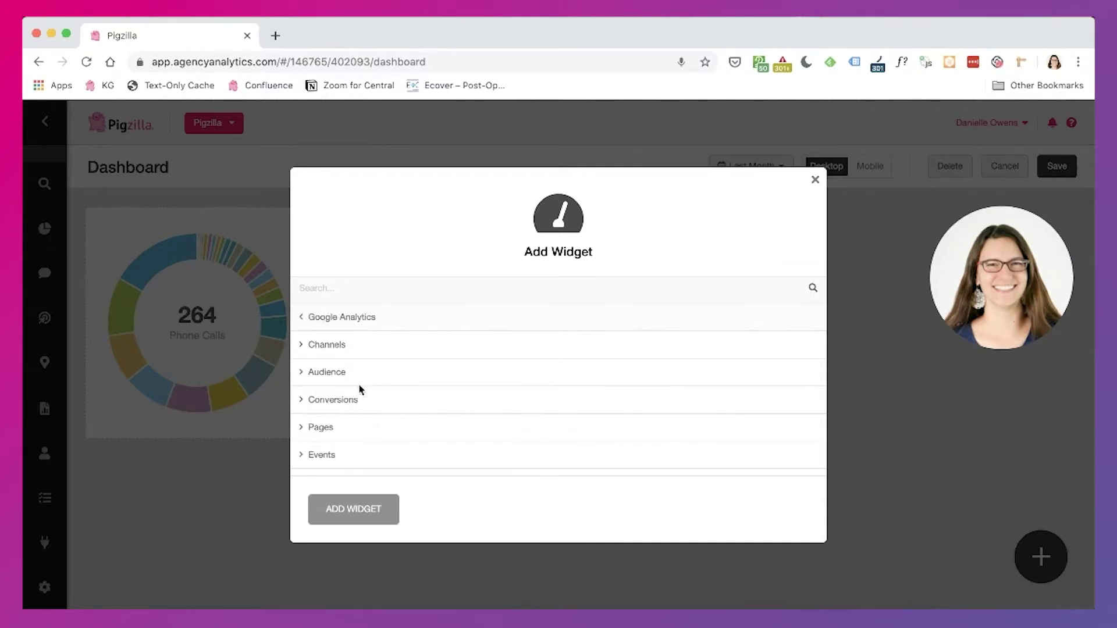
{"action": "left_click", "coordinate": [348, 352]}
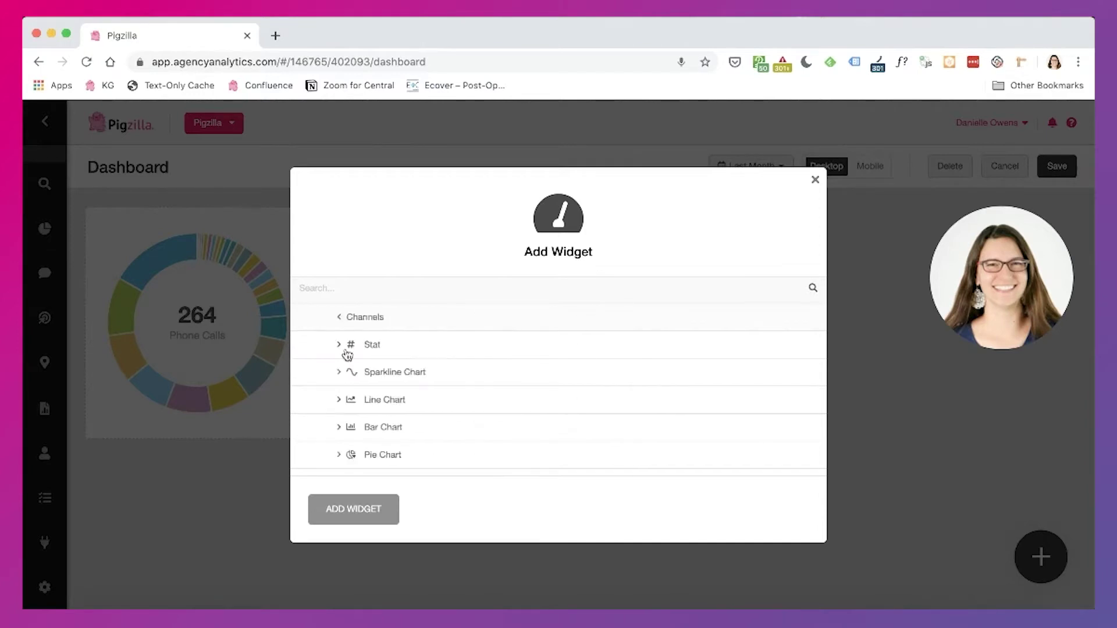
{"action": "left_click", "coordinate": [348, 455]}
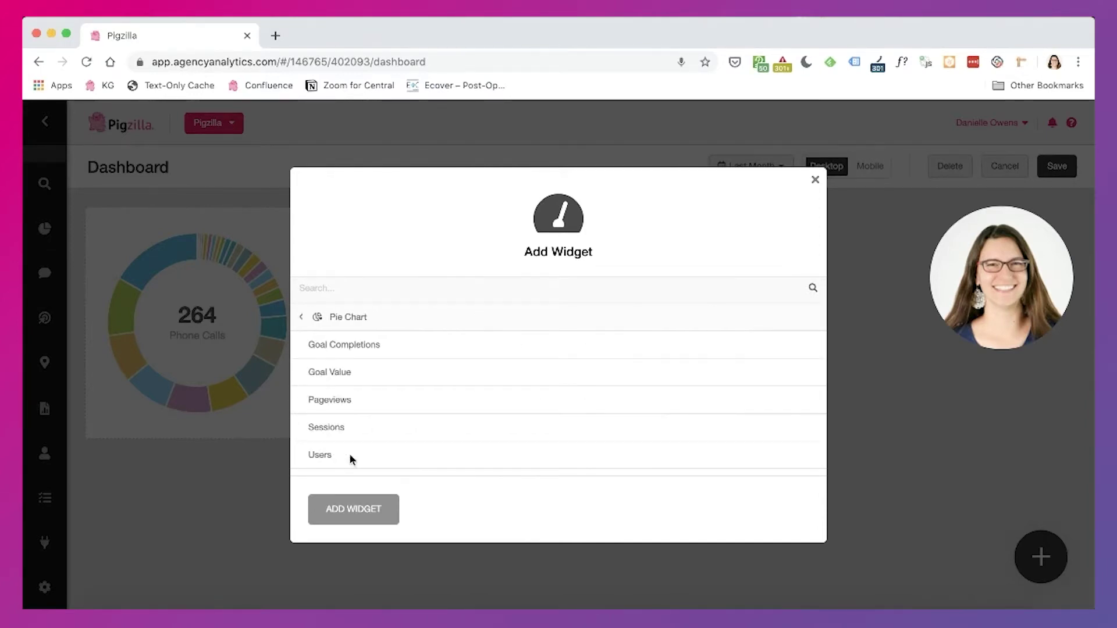
{"action": "left_click", "coordinate": [349, 347]}
{"action": "left_click", "coordinate": [357, 508]}
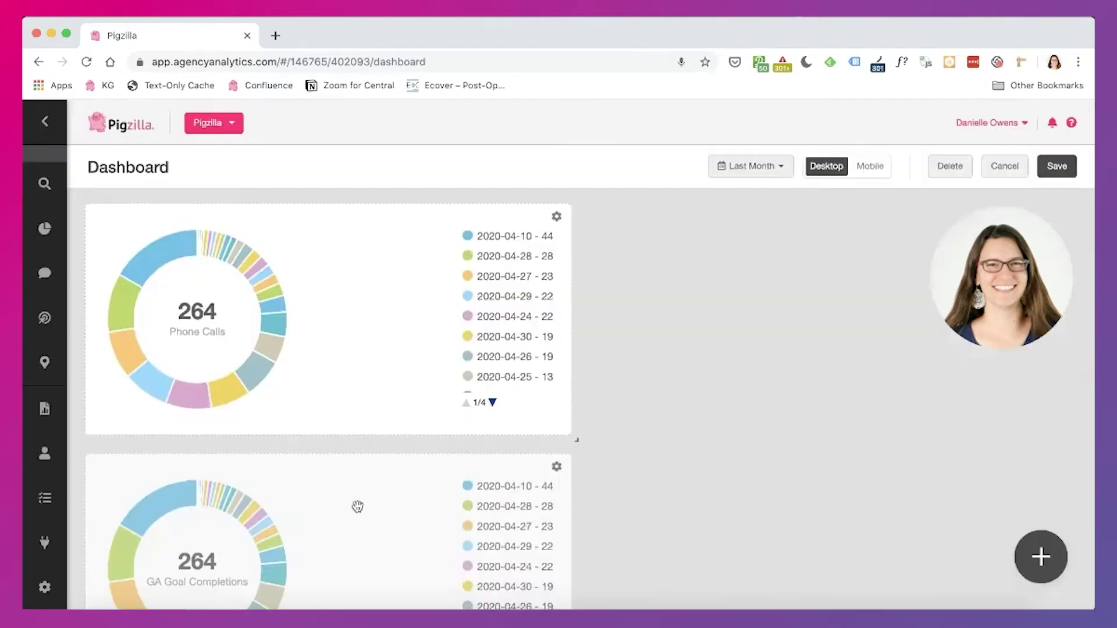
Retitle the second Goal Completions pie chart "Contact Forms", save its settings and close them
{"action": "scroll", "coordinate": [357, 507], "scroll_direction": "down", "scroll_amount": 3}
{"action": "left_click", "coordinate": [556, 291]}
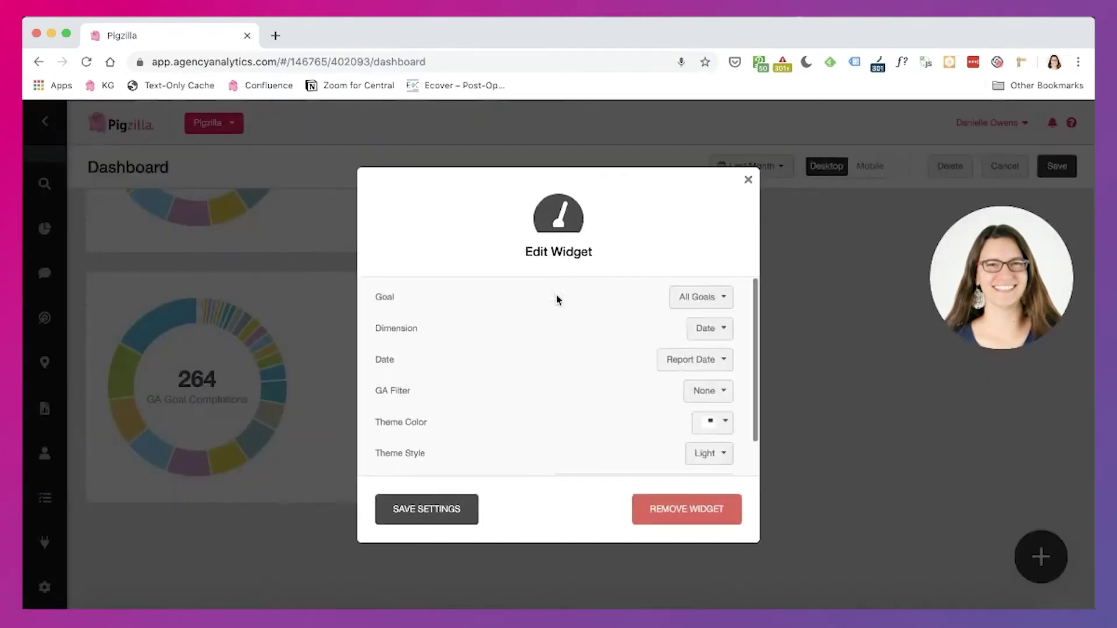
{"action": "scroll", "coordinate": [556, 405], "scroll_direction": "down", "scroll_amount": 2}
{"action": "left_click_drag", "start_coordinate": [666, 449], "coordinate": [491, 417]}
{"action": "type", "text": "Contact Forms"}
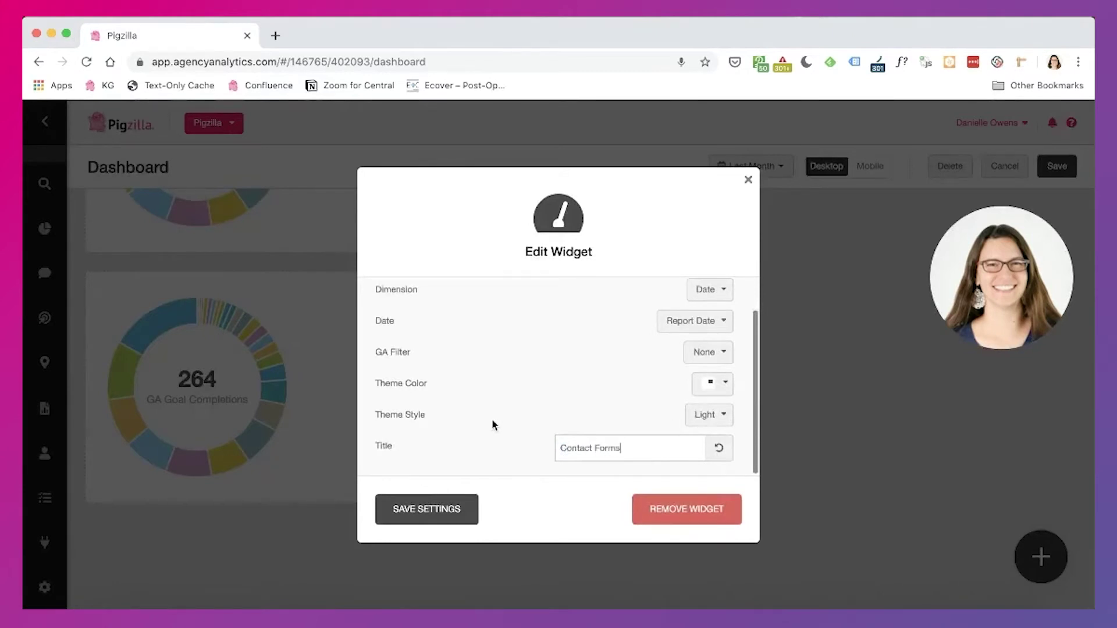
{"action": "left_click", "coordinate": [444, 509]}
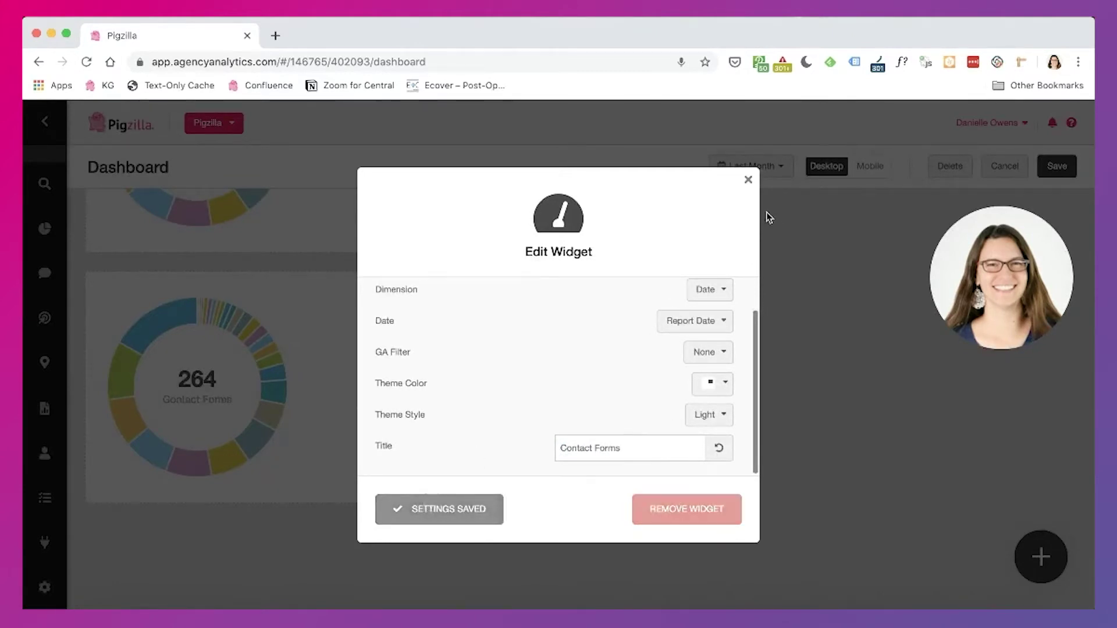
{"action": "left_click", "coordinate": [748, 180]}
Move the Contact Forms widget up beside the Phone Calls widget so both share the first row
{"action": "scroll", "coordinate": [707, 331], "scroll_direction": "up", "scroll_amount": 5}
{"action": "left_click_drag", "start_coordinate": [368, 521], "coordinate": [860, 276]}
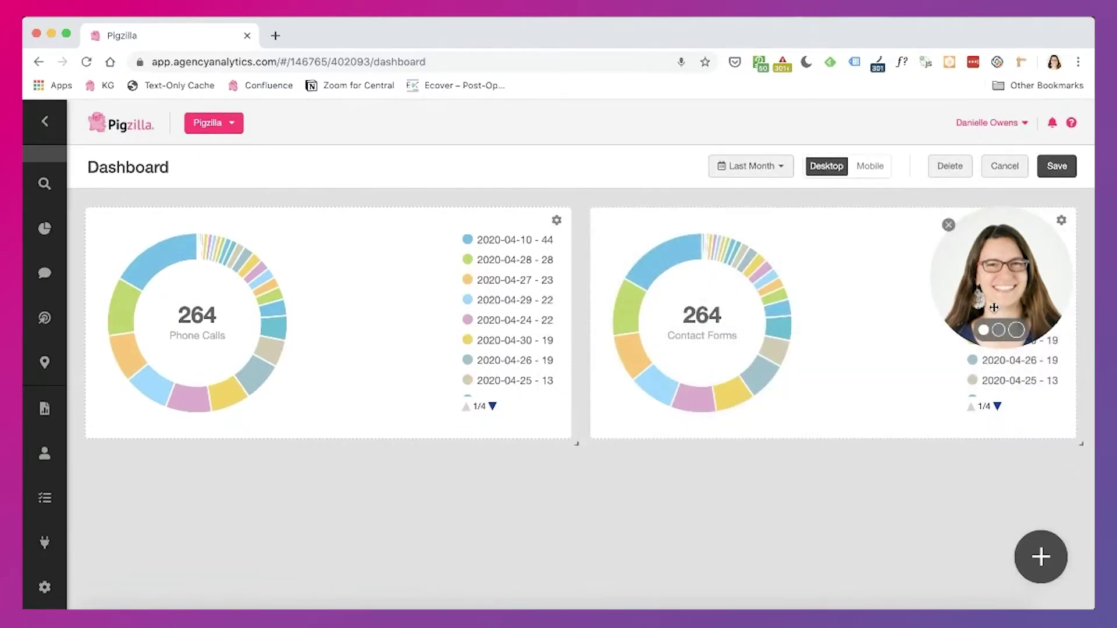
{"action": "left_click_drag", "start_coordinate": [993, 308], "coordinate": [60, 547]}
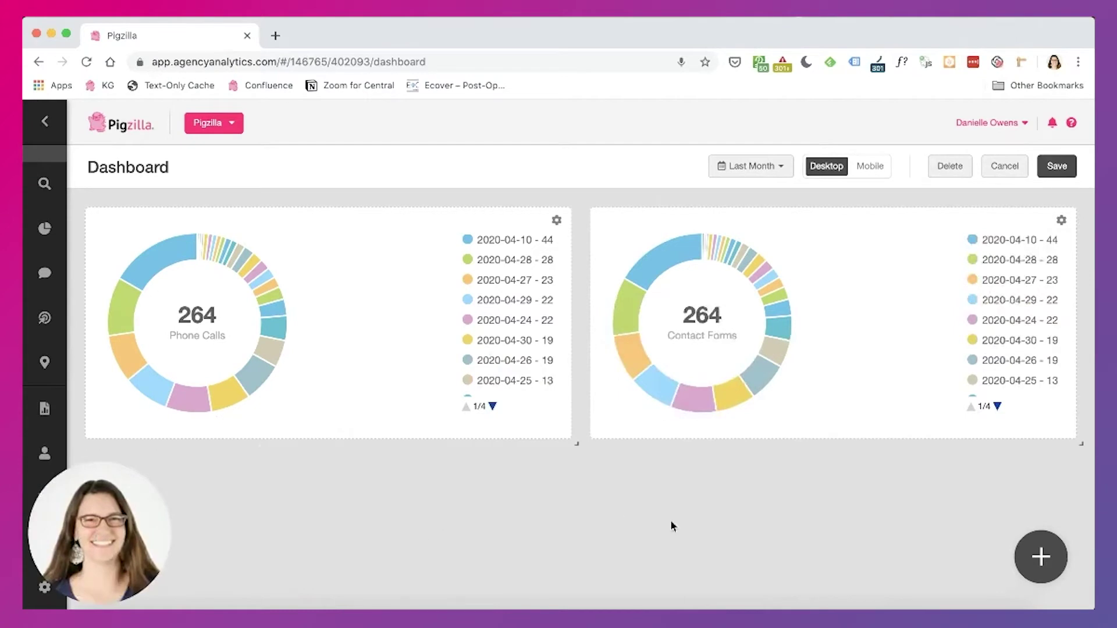
Add a Title widget from the Misc category to the dashboard
{"action": "left_click", "coordinate": [1041, 556]}
{"action": "scroll", "coordinate": [488, 403], "scroll_direction": "down", "scroll_amount": 3}
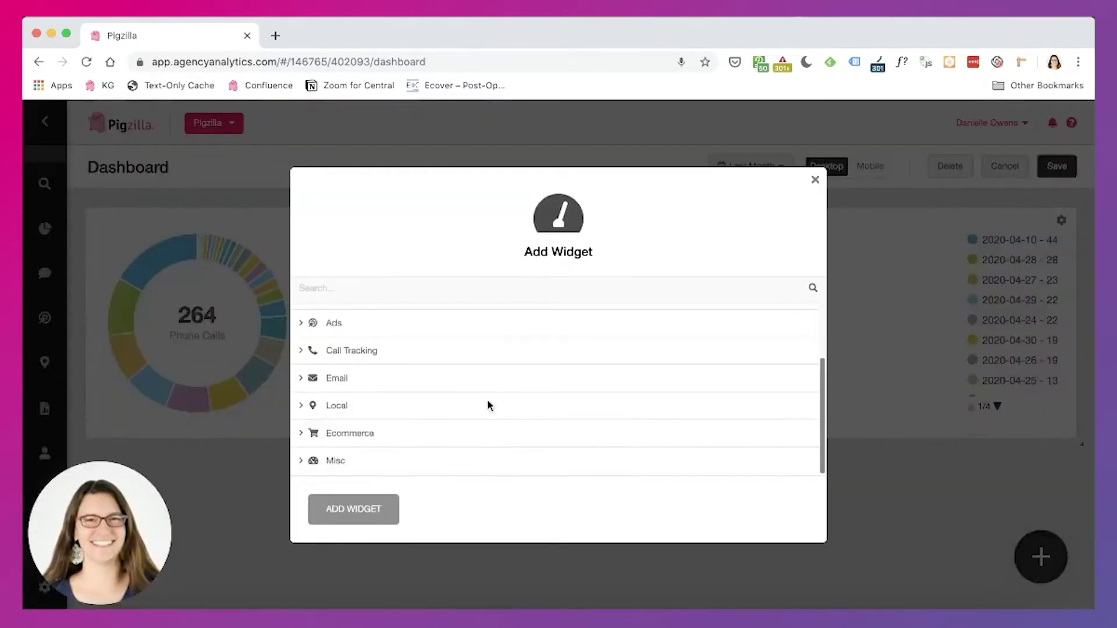
{"action": "left_click", "coordinate": [359, 461]}
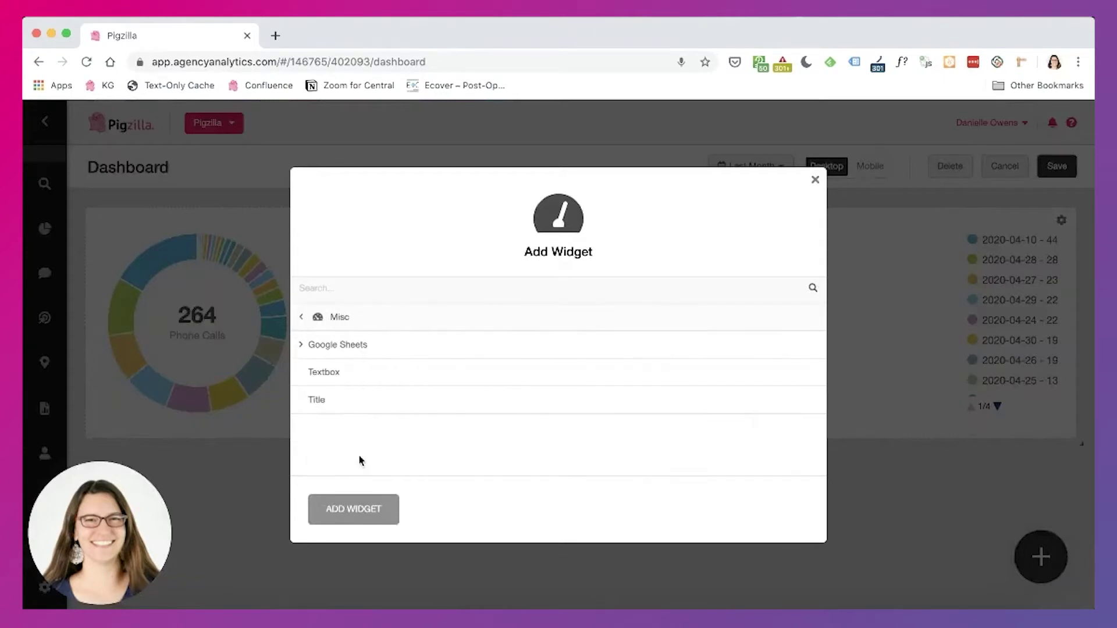
{"action": "left_click", "coordinate": [355, 399]}
{"action": "left_click", "coordinate": [358, 504]}
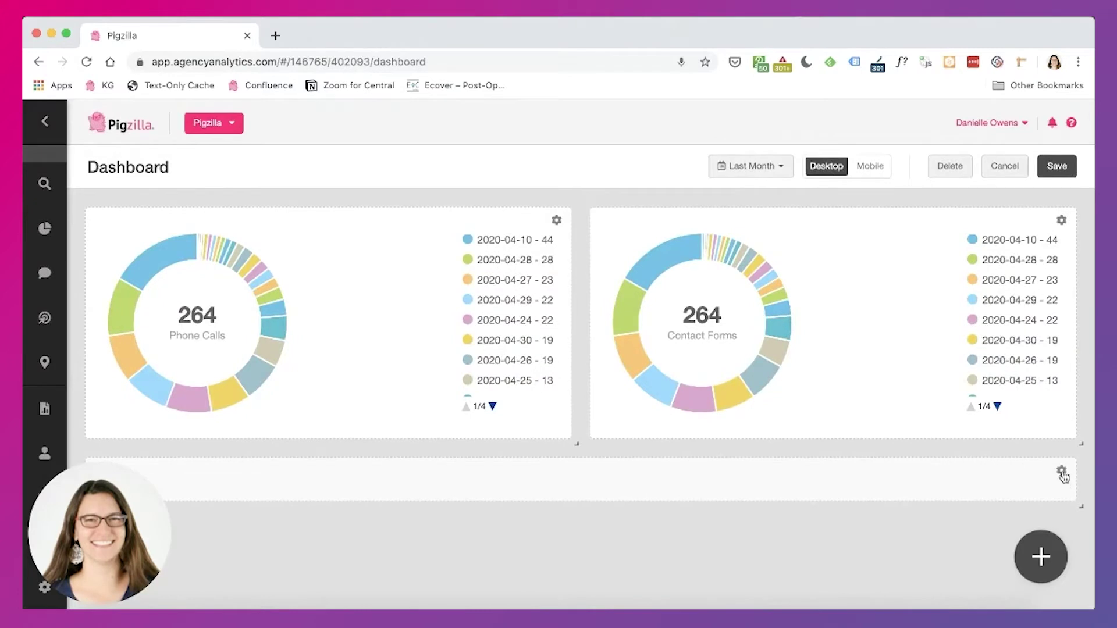
Set the new title widget's text to "Conversions" and save its settings
{"action": "left_click", "coordinate": [1062, 472]}
{"action": "double_click", "coordinate": [606, 295]}
{"action": "type", "text": "Conversions"}
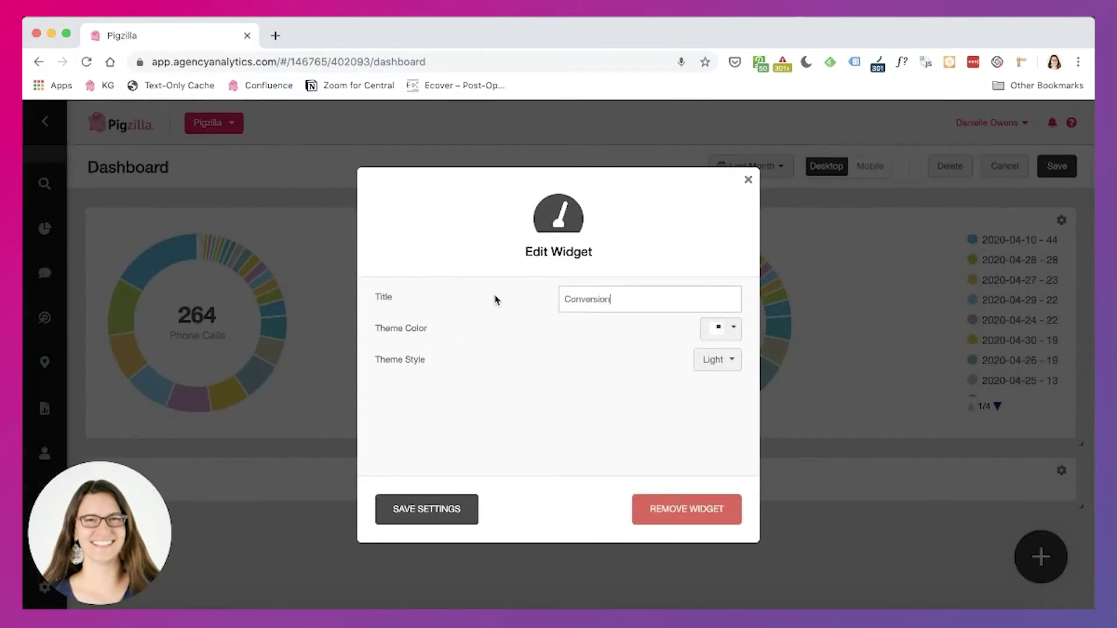
{"action": "left_click", "coordinate": [456, 507]}
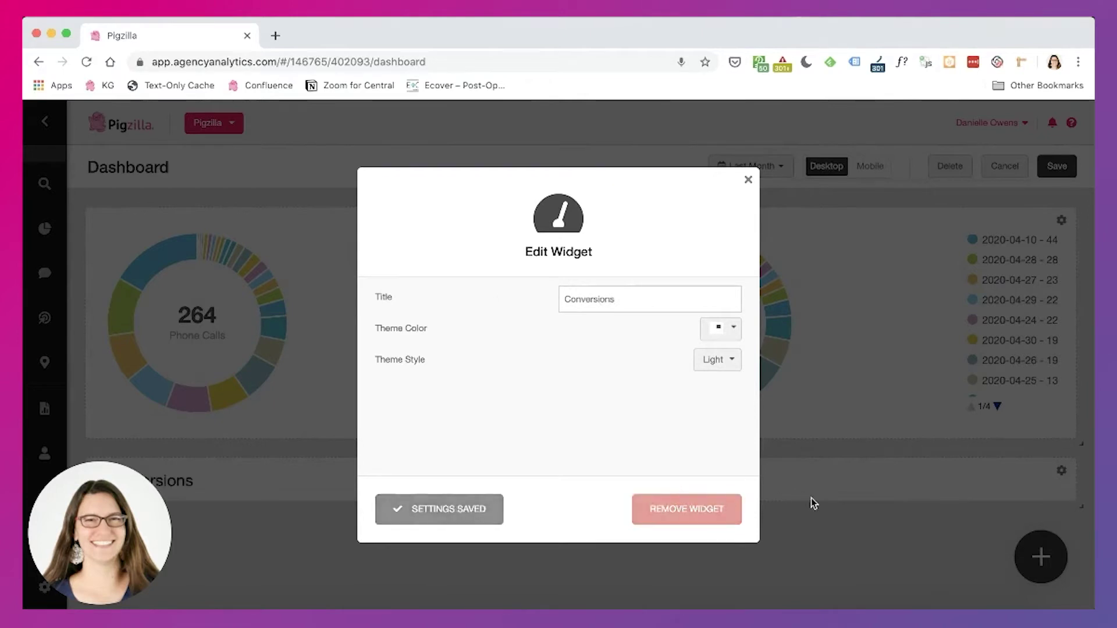
Move the Conversions title above the two pie charts, set its theme style to Dark and save its settings
{"action": "left_click_drag", "start_coordinate": [822, 480], "coordinate": [805, 224]}
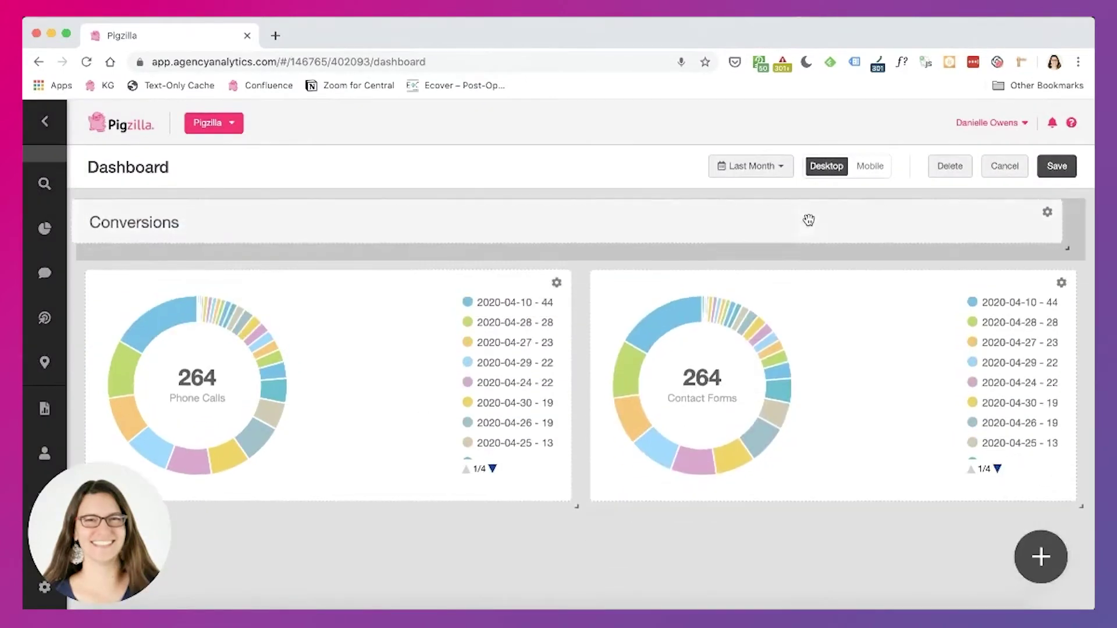
{"action": "left_click", "coordinate": [1060, 222]}
{"action": "left_click", "coordinate": [721, 360]}
{"action": "left_click", "coordinate": [687, 405]}
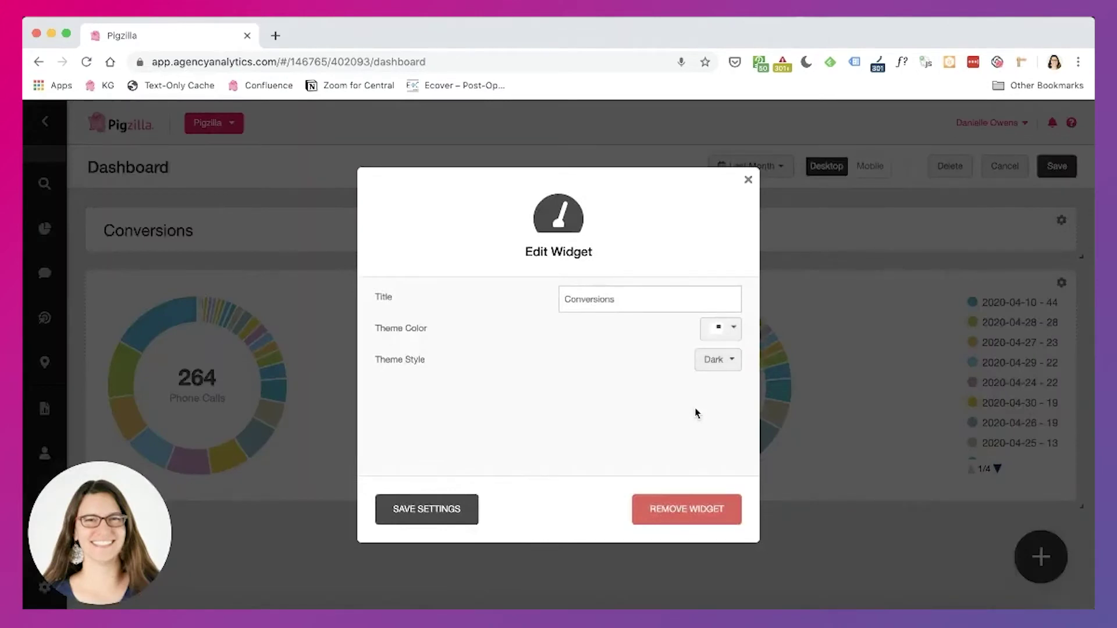
{"action": "left_click", "coordinate": [435, 509]}
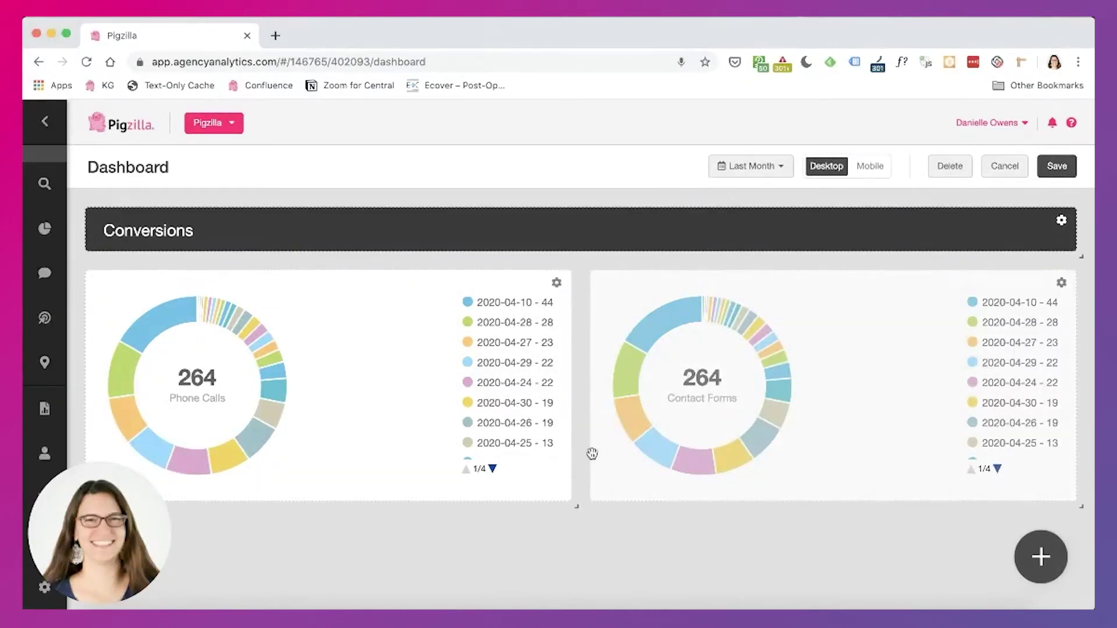
Review the goal and display options in the Phone Calls widget's settings and close them
{"action": "left_click", "coordinate": [556, 284]}
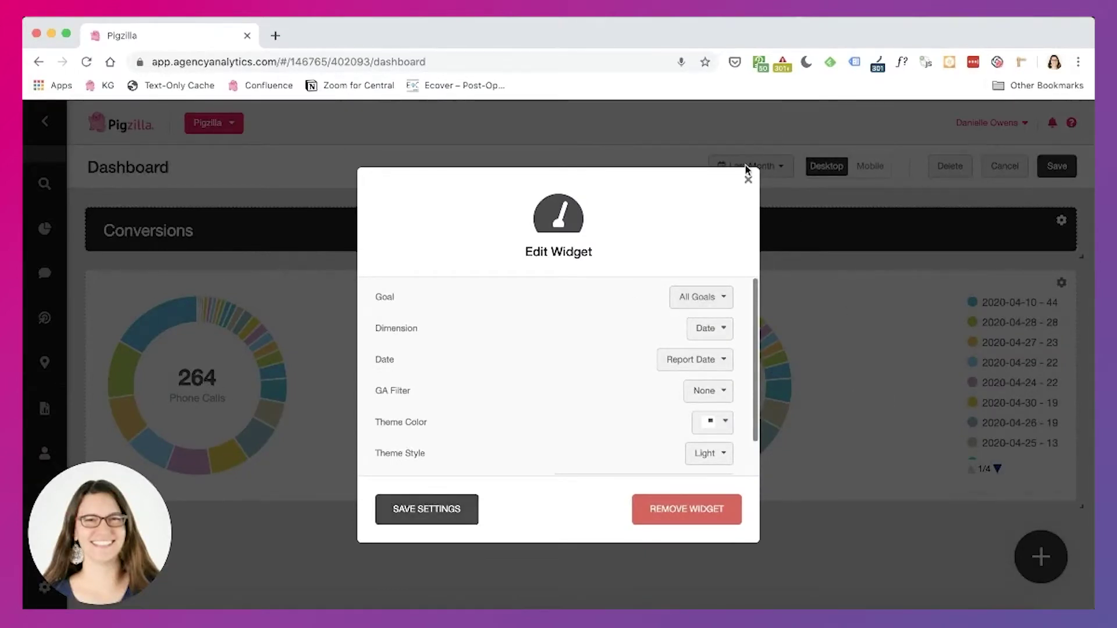
{"action": "left_click", "coordinate": [748, 180]}
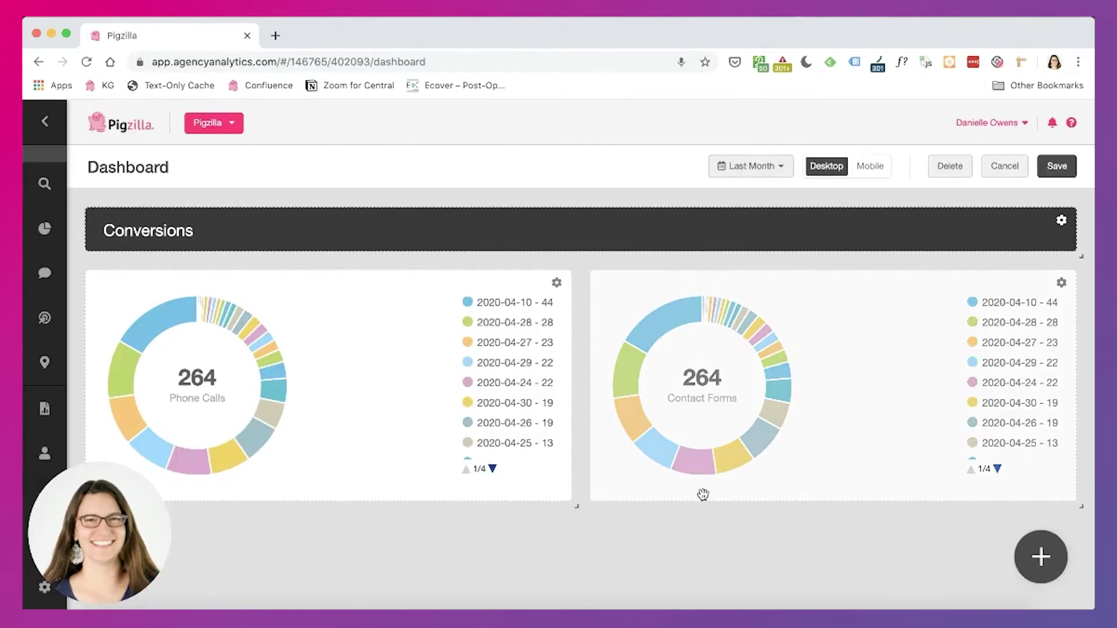
Add another Title widget from the Misc category below the two pie charts
{"action": "left_click", "coordinate": [1012, 550]}
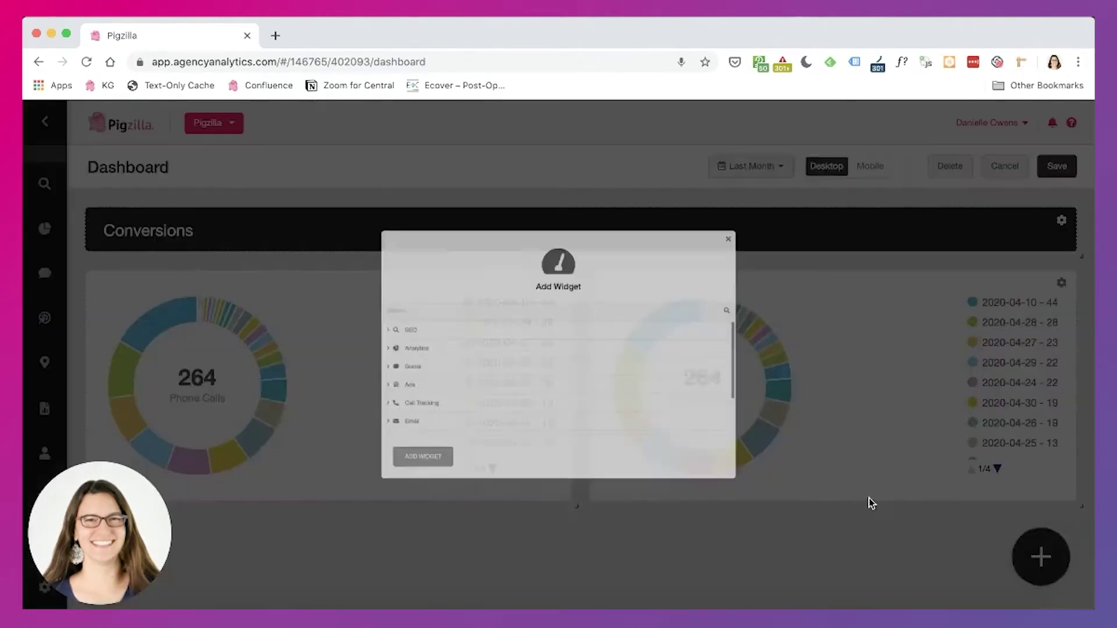
{"action": "scroll", "coordinate": [361, 386], "scroll_direction": "down", "scroll_amount": 3}
{"action": "left_click", "coordinate": [336, 459]}
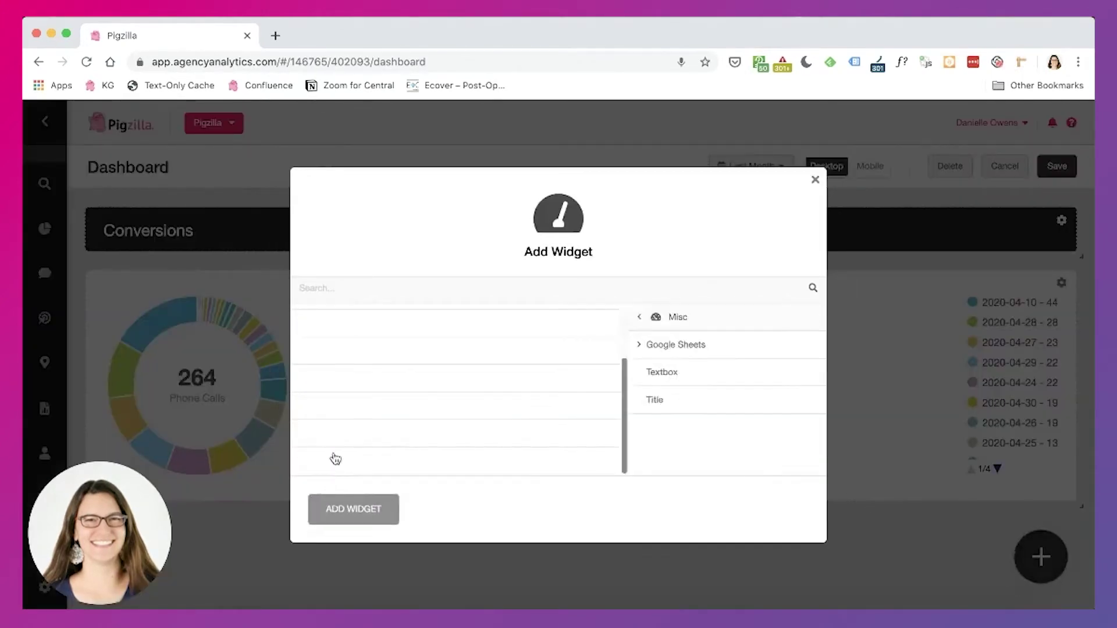
{"action": "left_click", "coordinate": [325, 356]}
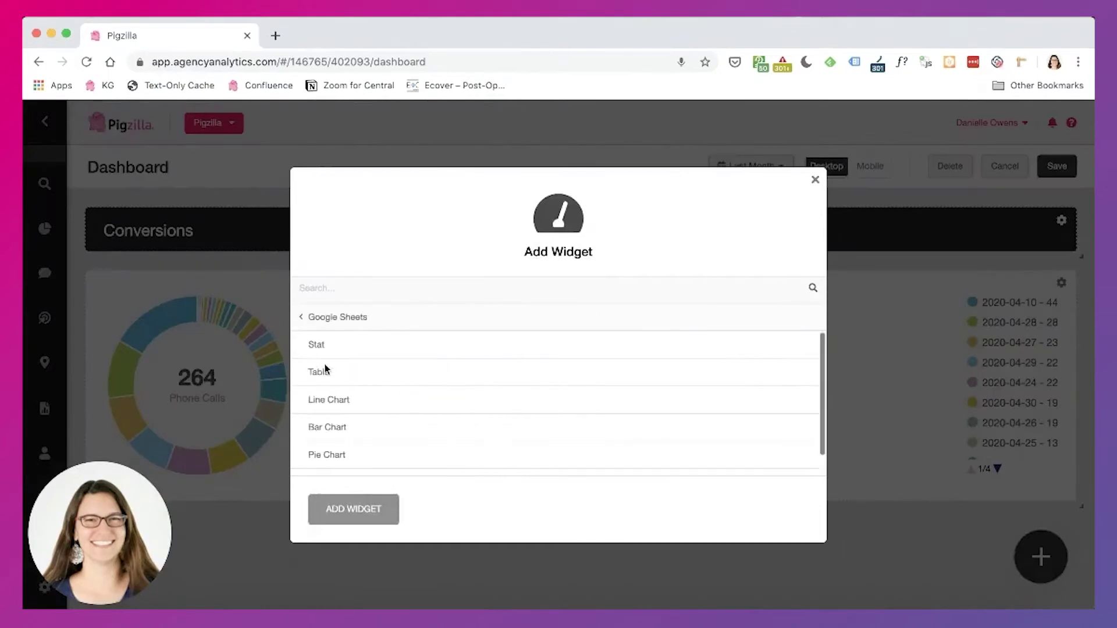
{"action": "left_click", "coordinate": [306, 321]}
{"action": "left_click", "coordinate": [342, 373]}
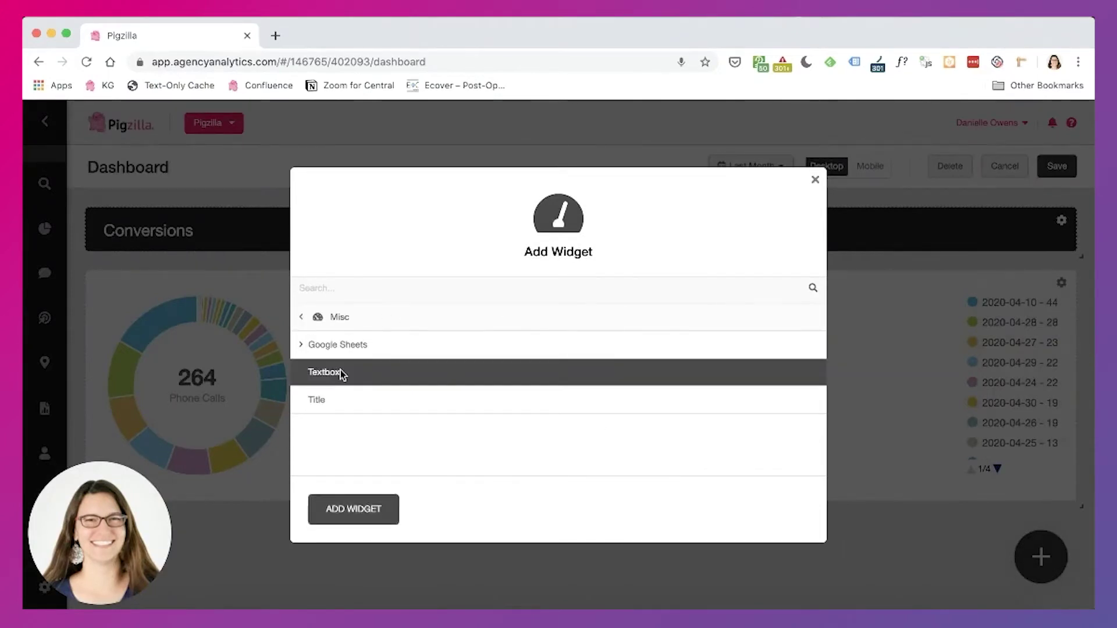
{"action": "left_click", "coordinate": [344, 404]}
{"action": "left_click", "coordinate": [345, 513]}
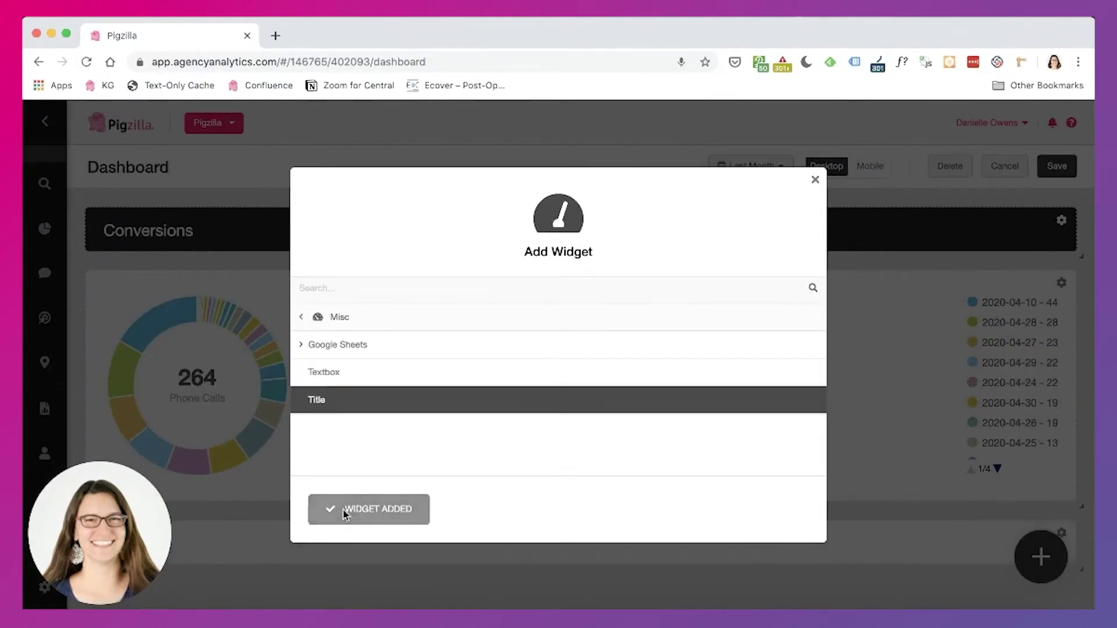
Set the second title widget's text to "Organic Traffic Overview" with the Dark theme style and save its settings
{"action": "left_click", "coordinate": [1061, 533]}
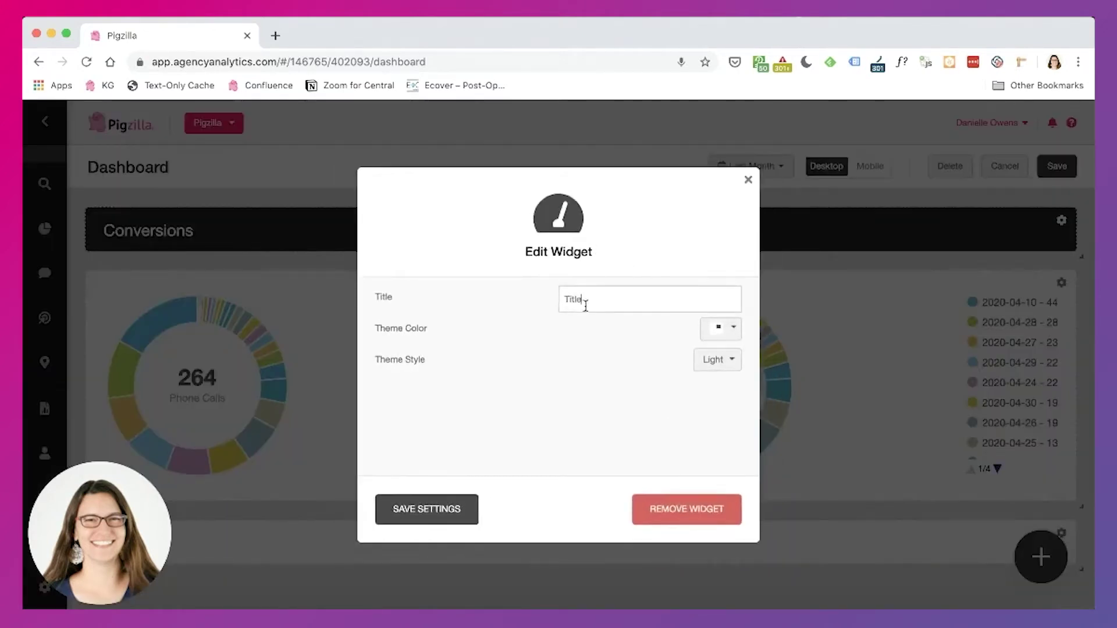
{"action": "key", "text": "super+a"}
{"action": "type", "text": "T"}
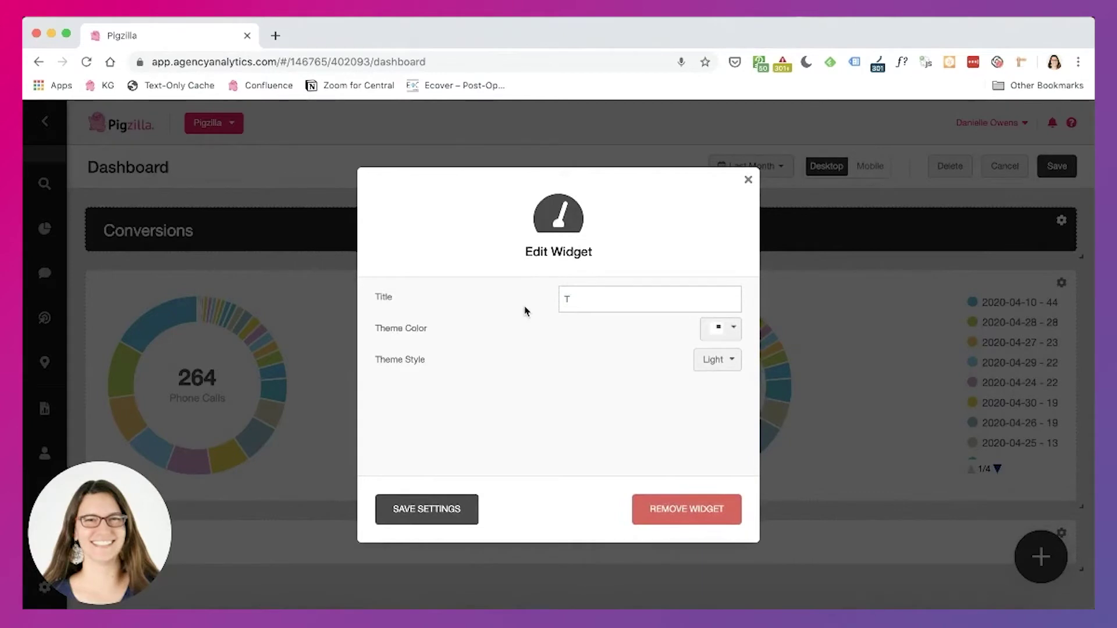
{"action": "type", "text": "rganic Traffic Overview"}
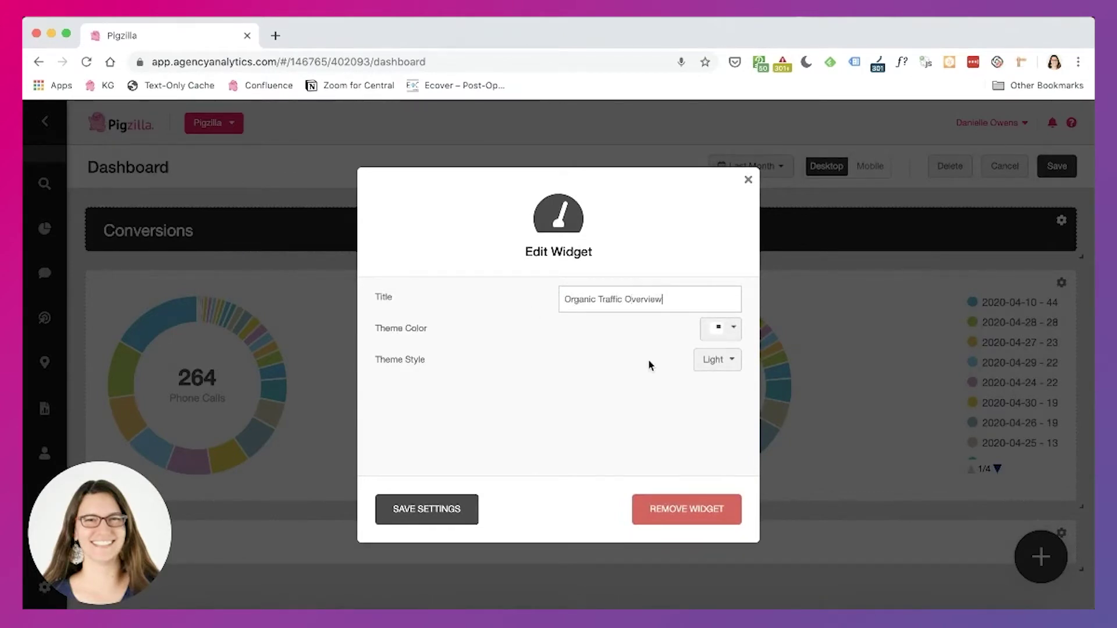
{"action": "left_click", "coordinate": [713, 362]}
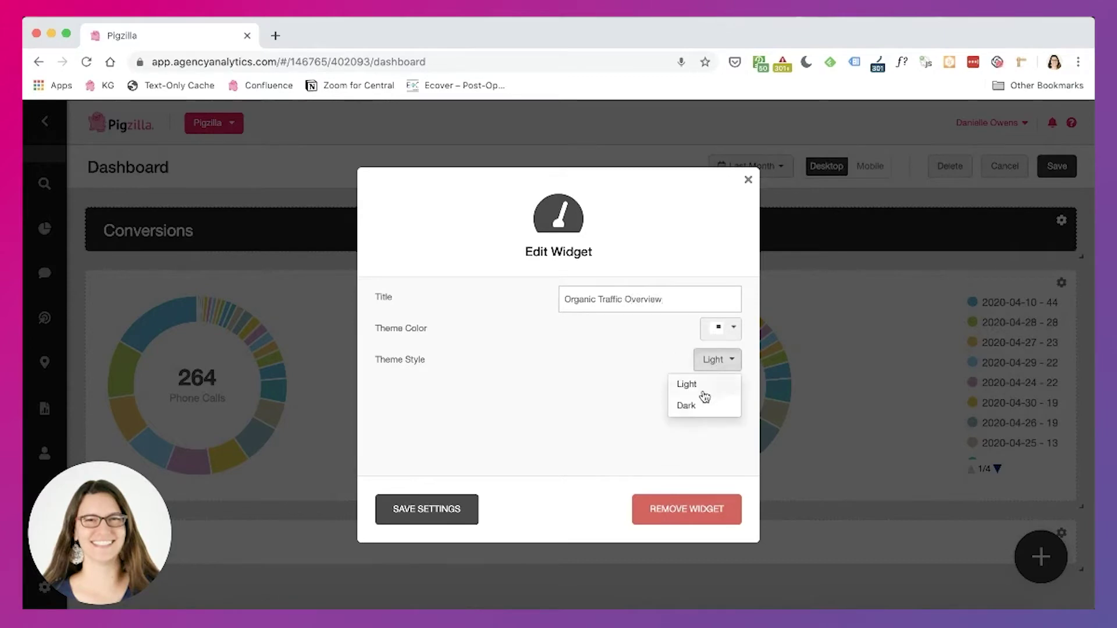
{"action": "left_click", "coordinate": [703, 401]}
{"action": "left_click", "coordinate": [446, 511]}
{"action": "left_click", "coordinate": [840, 461]}
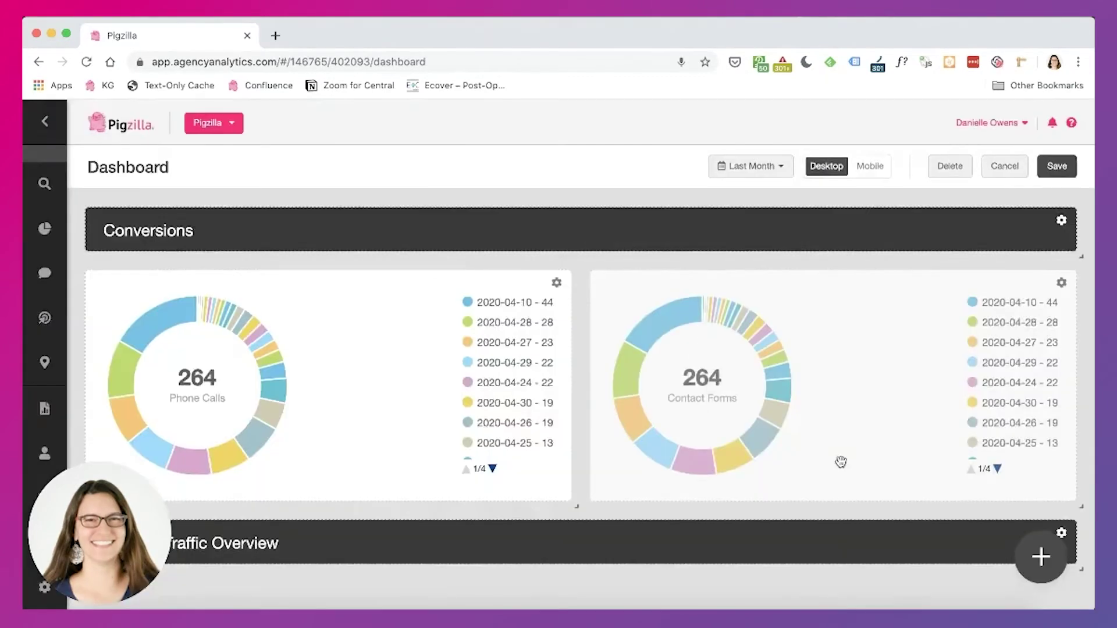
Add a Sessions line chart from the Google Analytics Channels widgets below the Organic Traffic Overview title
{"action": "scroll", "coordinate": [840, 460], "scroll_direction": "down", "scroll_amount": 2}
{"action": "left_click", "coordinate": [1026, 551]}
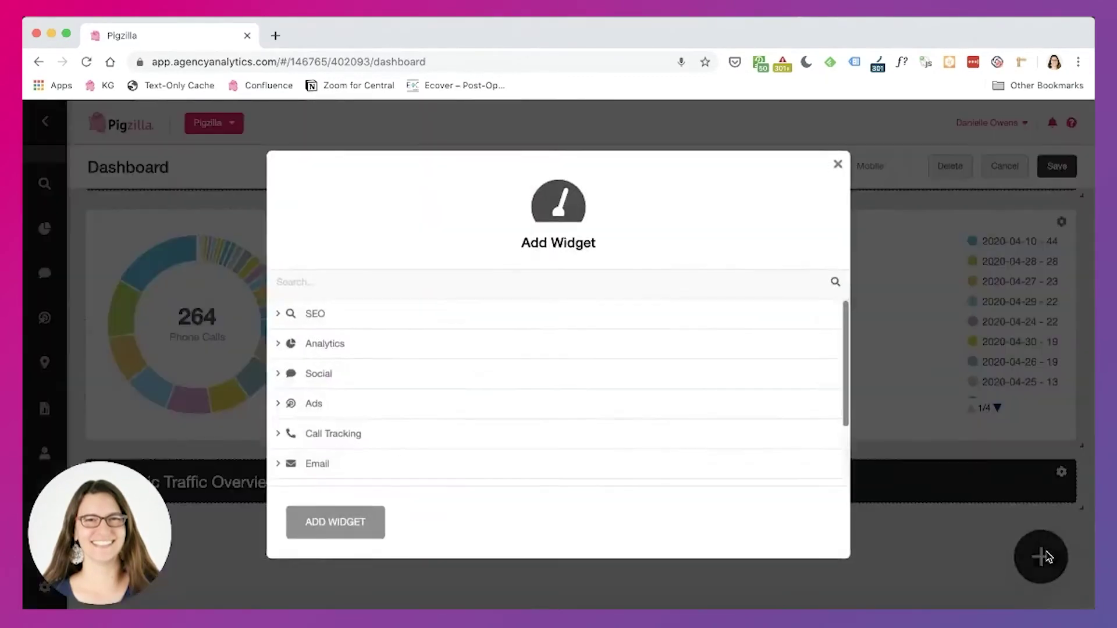
{"action": "left_click", "coordinate": [471, 348]}
{"action": "left_click", "coordinate": [386, 347]}
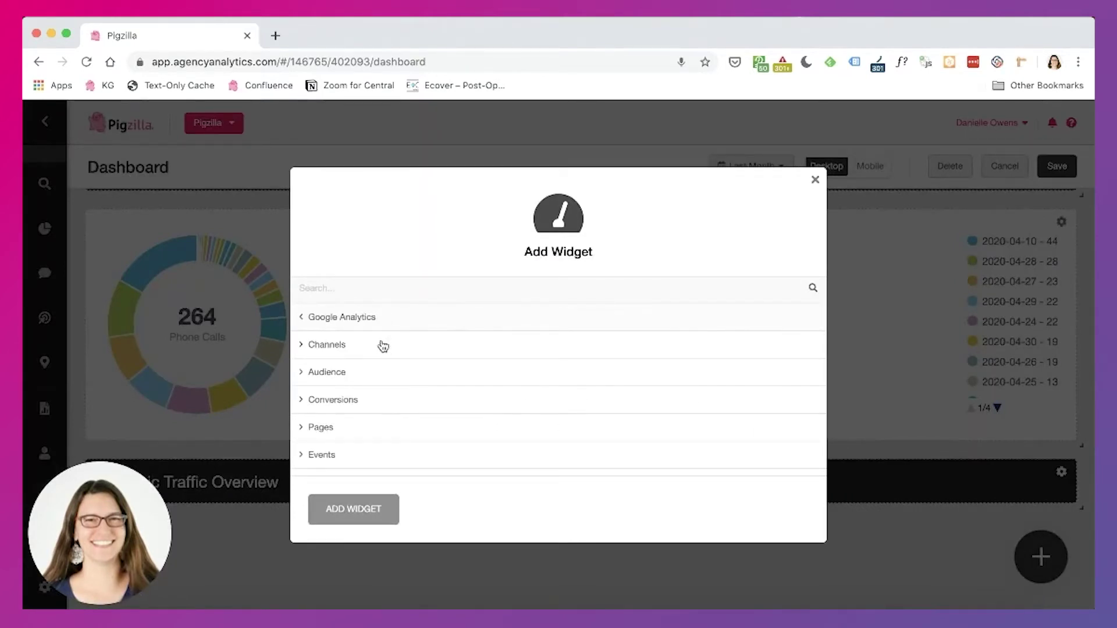
{"action": "left_click", "coordinate": [352, 347]}
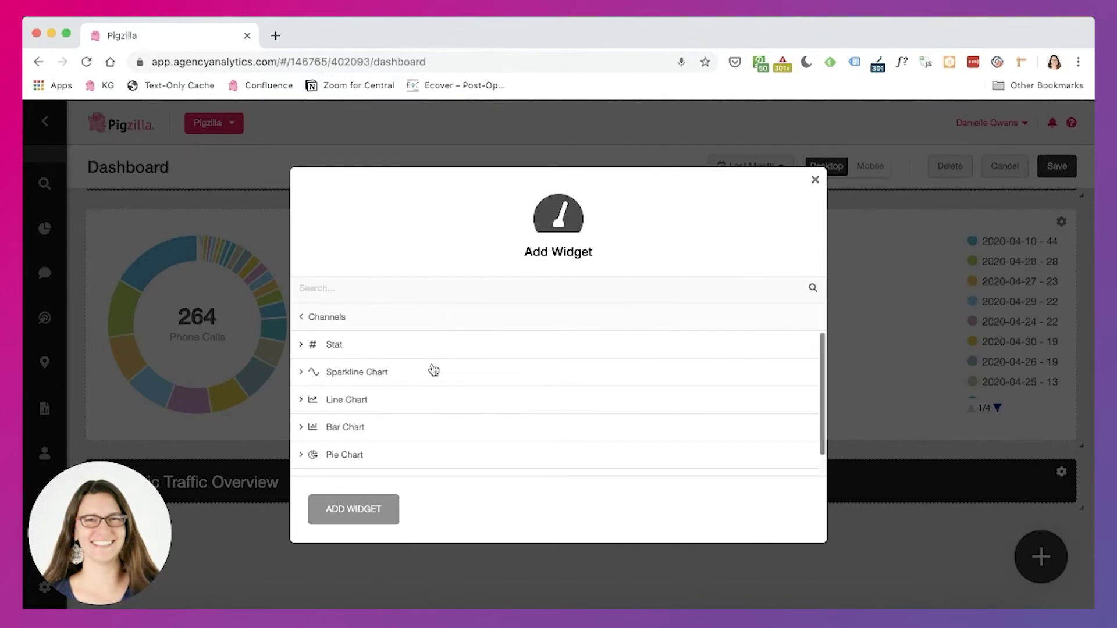
{"action": "scroll", "coordinate": [433, 370], "scroll_direction": "down", "scroll_amount": 1}
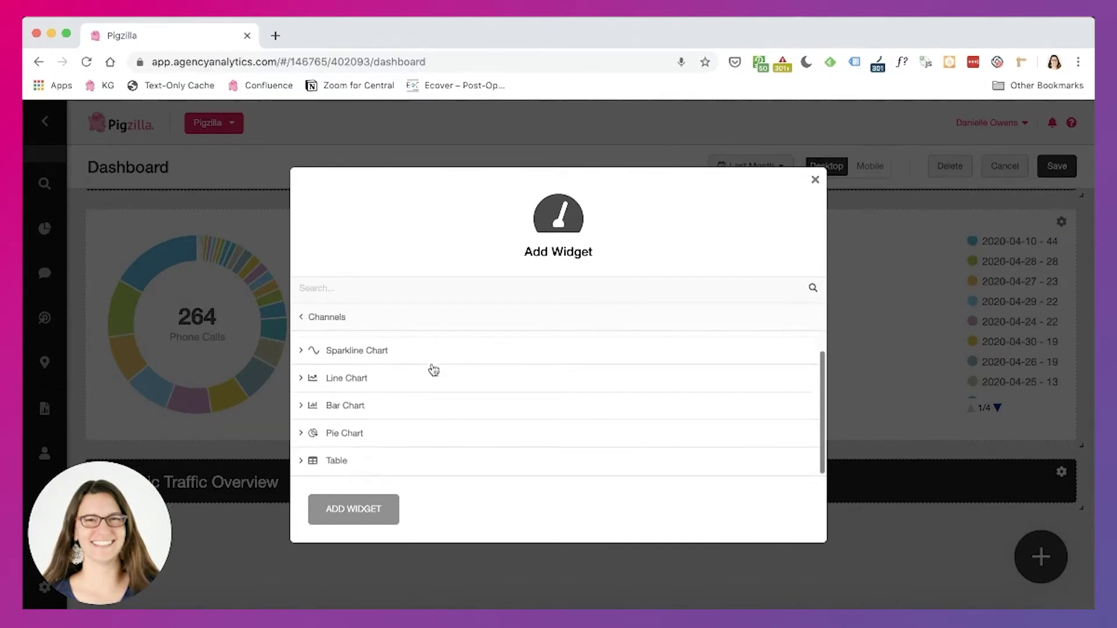
{"action": "left_click", "coordinate": [359, 381]}
{"action": "left_click", "coordinate": [302, 317]}
{"action": "left_click", "coordinate": [358, 376]}
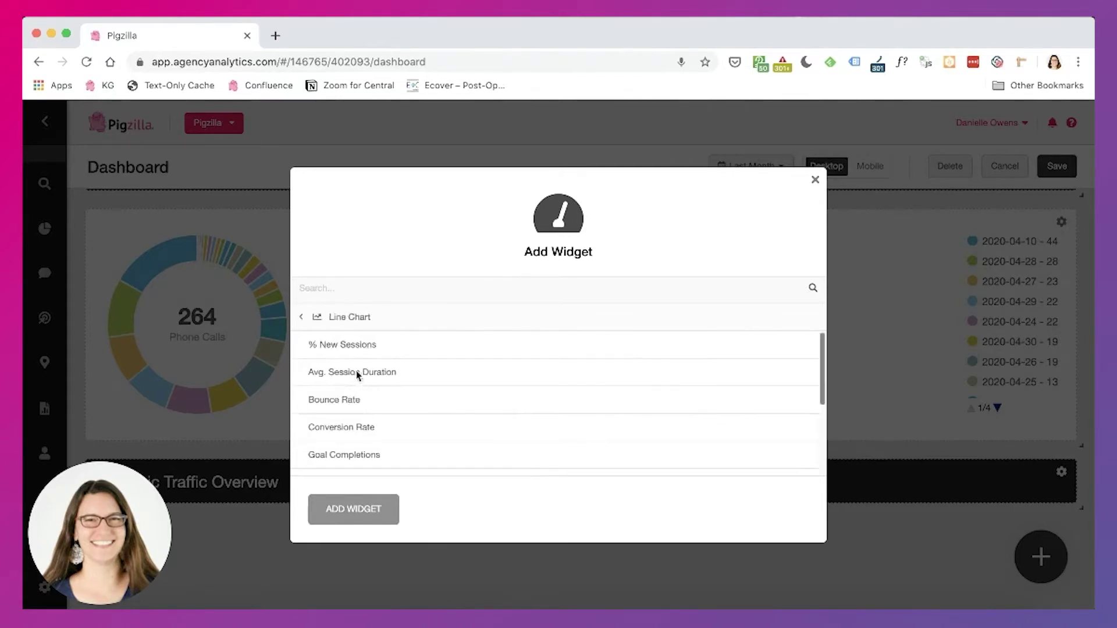
{"action": "scroll", "coordinate": [378, 412], "scroll_direction": "down", "scroll_amount": 5}
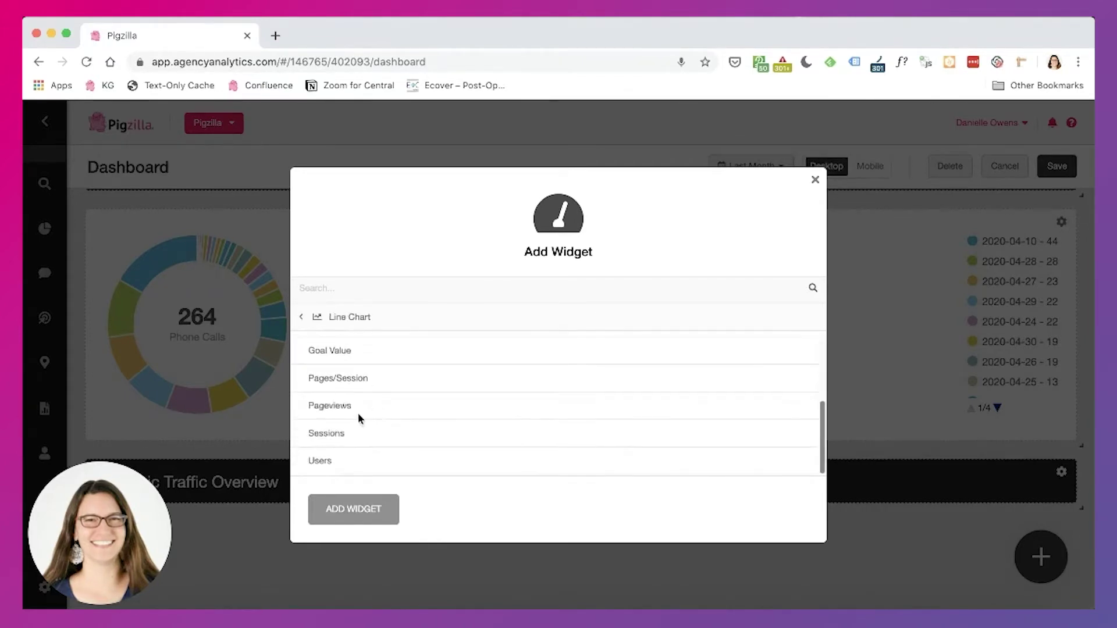
{"action": "left_click", "coordinate": [330, 432]}
{"action": "left_click", "coordinate": [349, 509]}
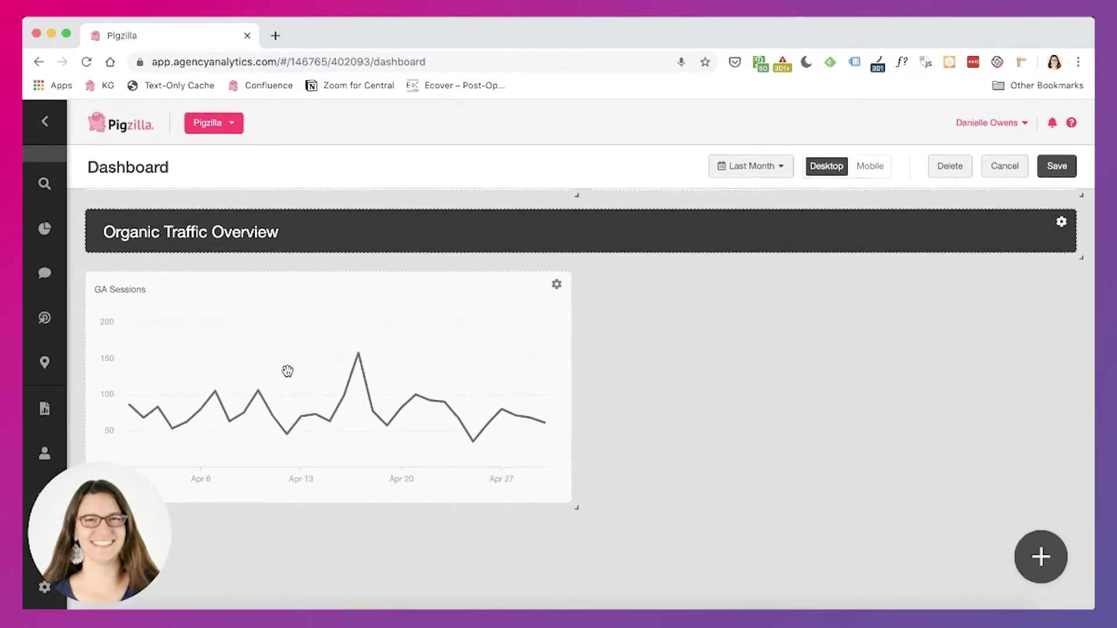
Shorten the GA Sessions chart's title to "Sessions" and save its settings
{"action": "left_click", "coordinate": [556, 285]}
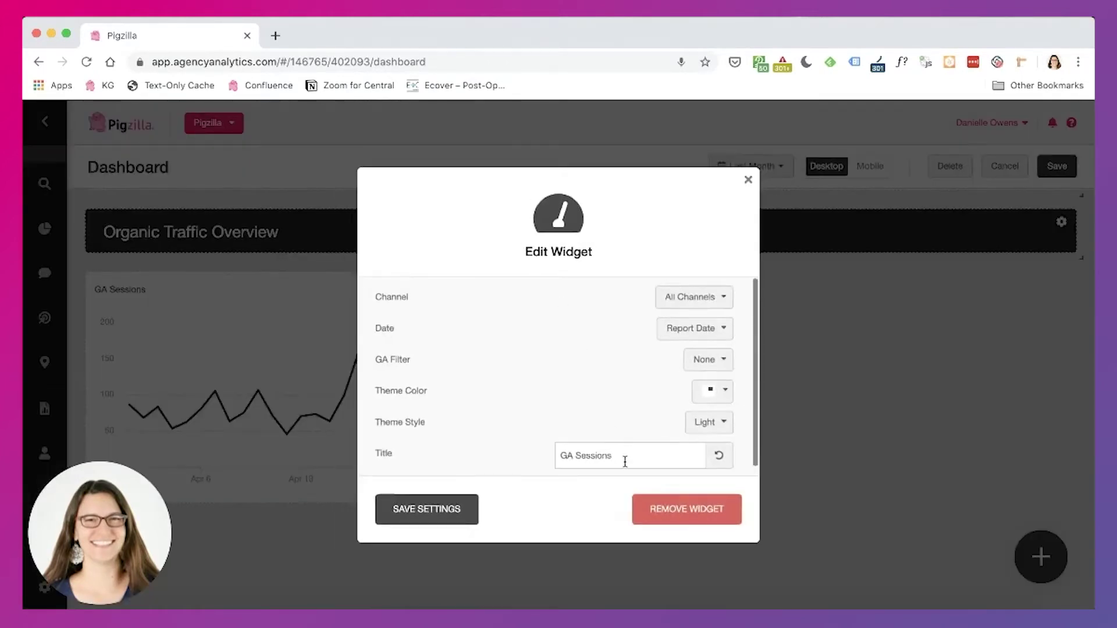
{"action": "triple_click", "coordinate": [593, 451]}
{"action": "key", "text": "BackSpace"}
{"action": "left_click", "coordinate": [401, 515]}
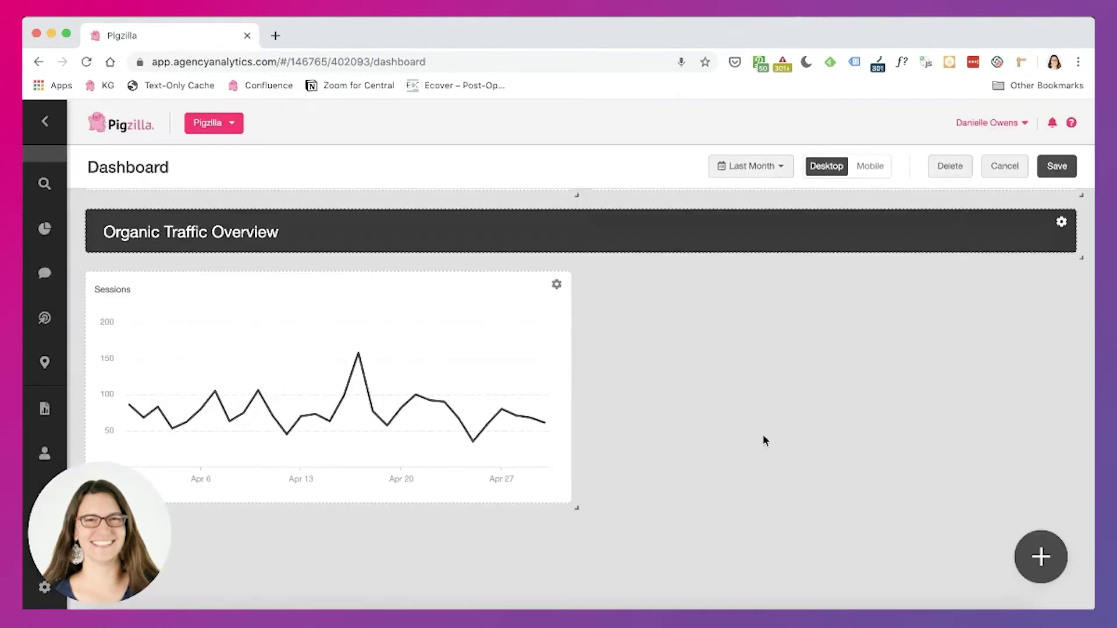
Add a Pageviews line chart from the Google Analytics Channels widgets to the dashboard
{"action": "left_click", "coordinate": [1040, 556]}
{"action": "left_click", "coordinate": [431, 346]}
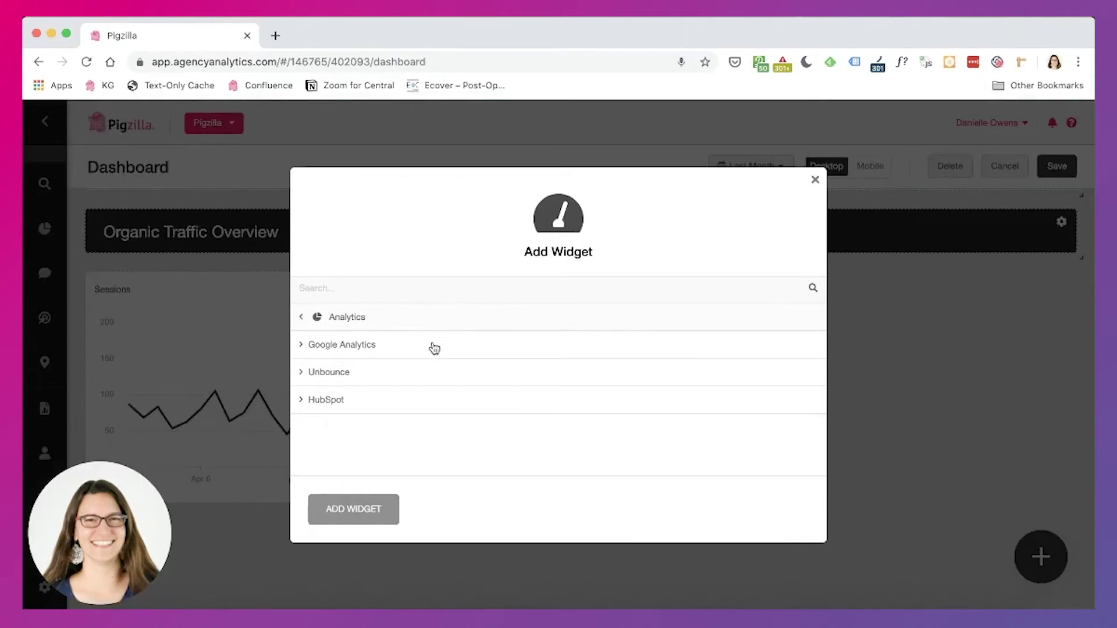
{"action": "left_click", "coordinate": [398, 348]}
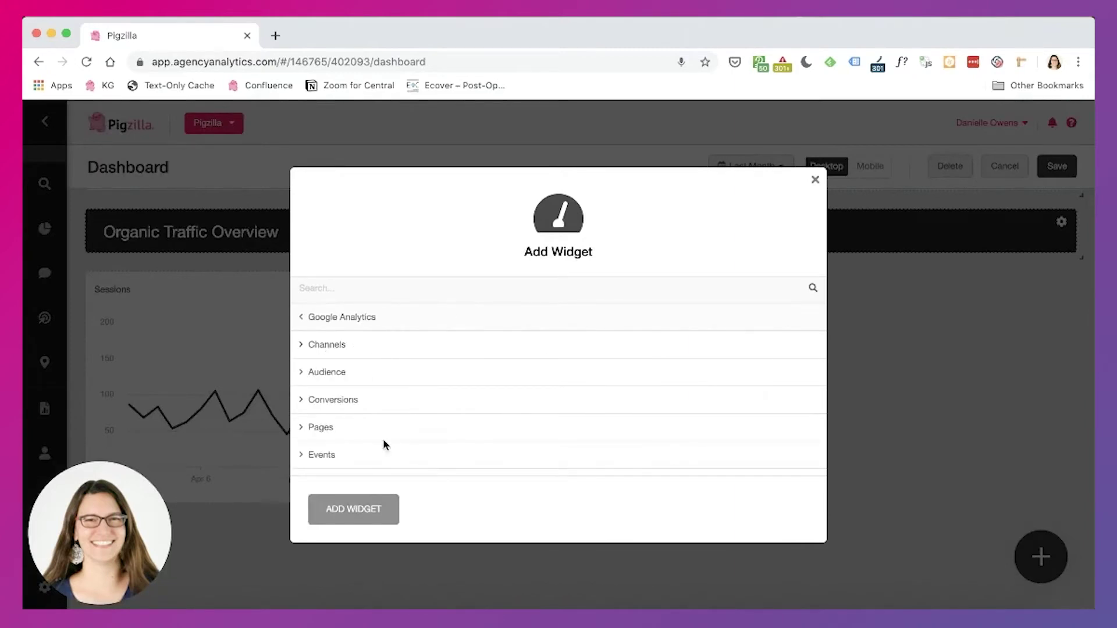
{"action": "left_click", "coordinate": [371, 329]}
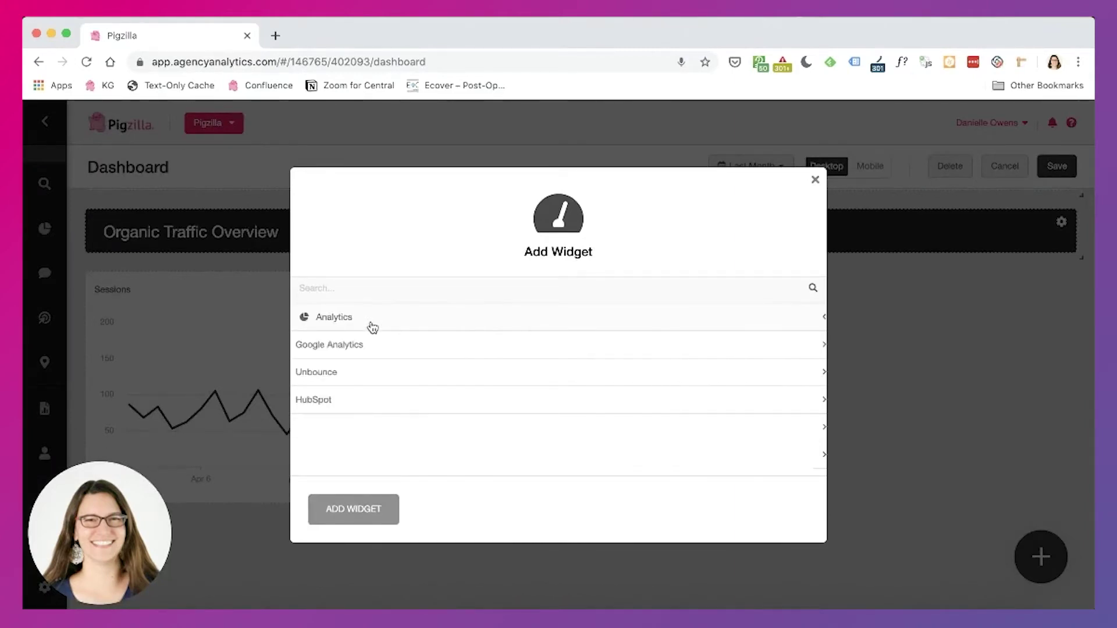
{"action": "left_click", "coordinate": [370, 342]}
{"action": "left_click", "coordinate": [356, 345]}
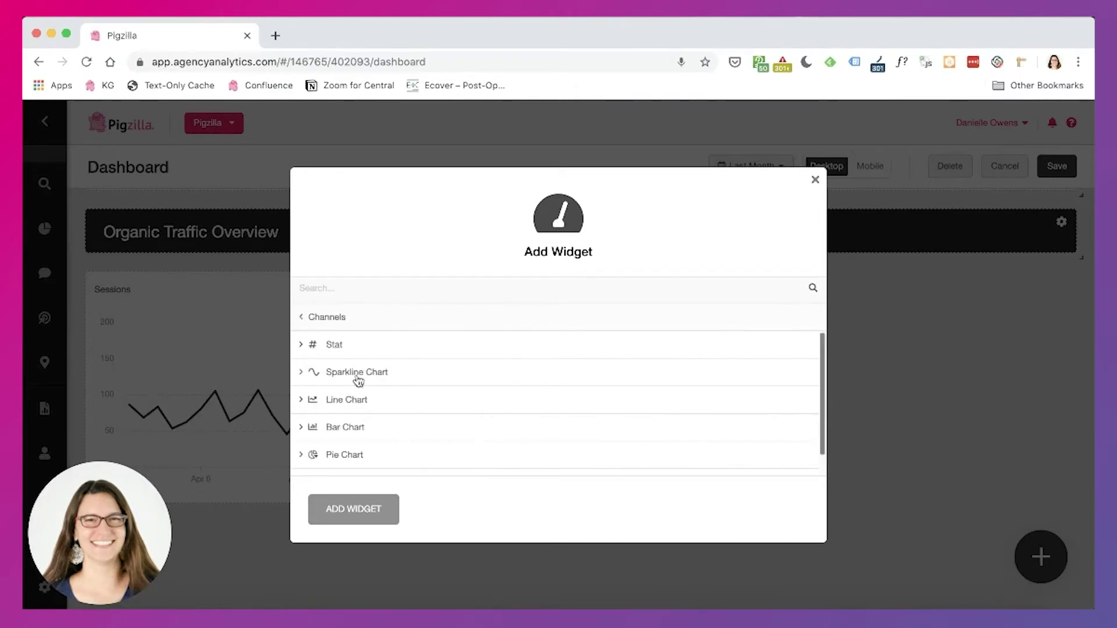
{"action": "left_click", "coordinate": [357, 401]}
{"action": "scroll", "coordinate": [421, 411], "scroll_direction": "down", "scroll_amount": 5}
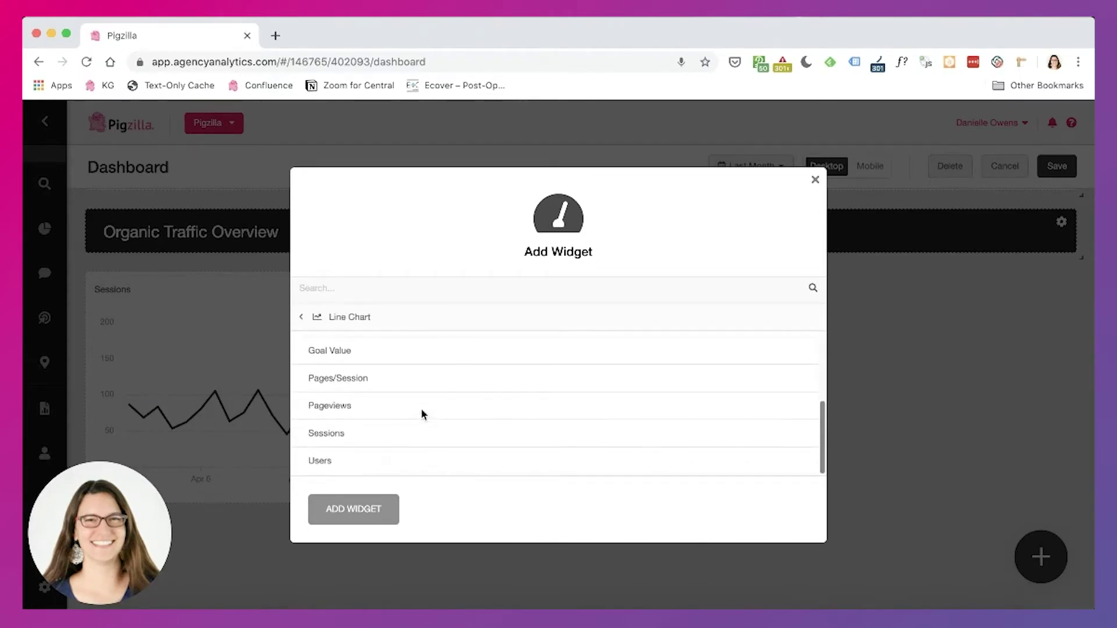
{"action": "left_click", "coordinate": [345, 407]}
{"action": "left_click", "coordinate": [361, 510]}
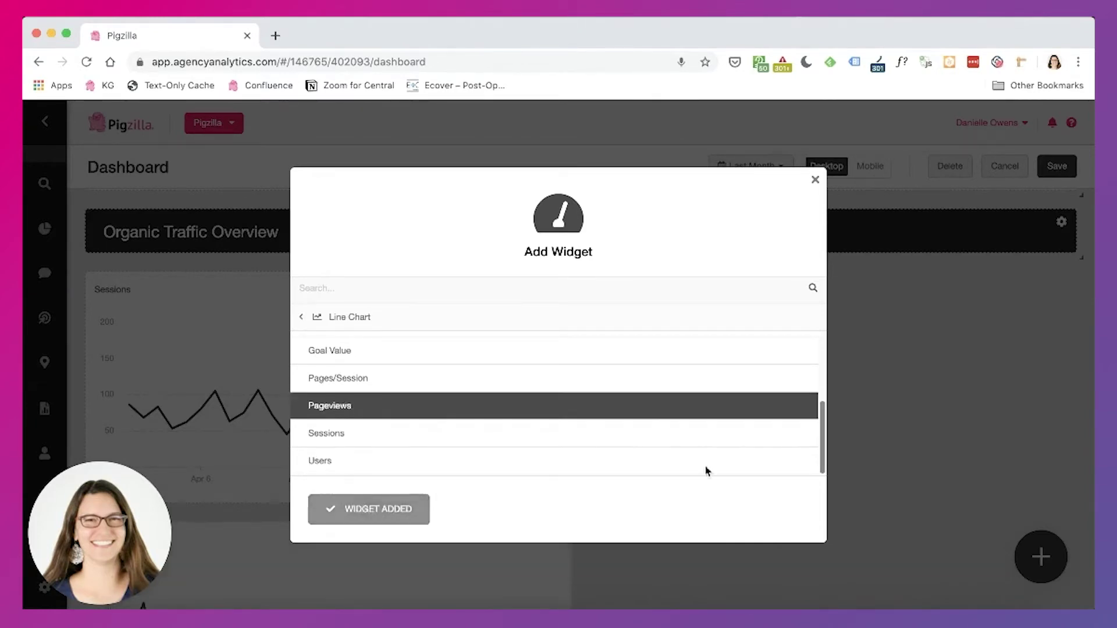
Move the GA Pageviews chart beside the Sessions chart, remove "GA" from its title and save its settings
{"action": "left_click_drag", "start_coordinate": [487, 551], "coordinate": [968, 412]}
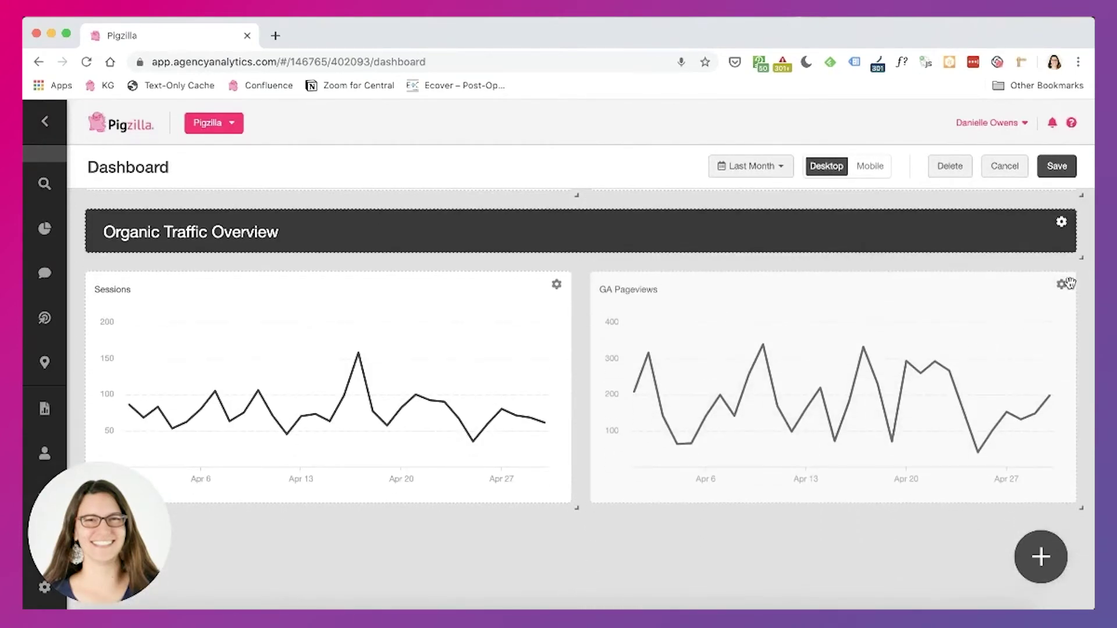
{"action": "left_click", "coordinate": [1061, 285]}
{"action": "key", "text": "BackSpace"}
{"action": "left_click", "coordinate": [463, 508]}
Add a Bounce Rate bar chart from the Google Analytics Channels widgets to the dashboard
{"action": "left_click", "coordinate": [1041, 557]}
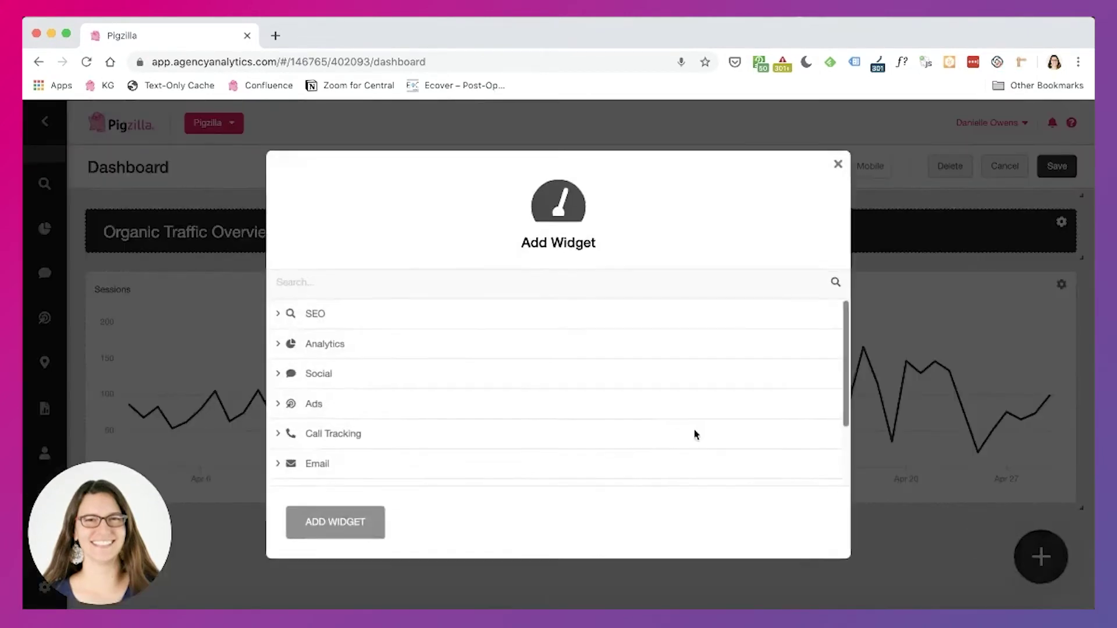
{"action": "left_click", "coordinate": [382, 321]}
{"action": "left_click", "coordinate": [314, 318]}
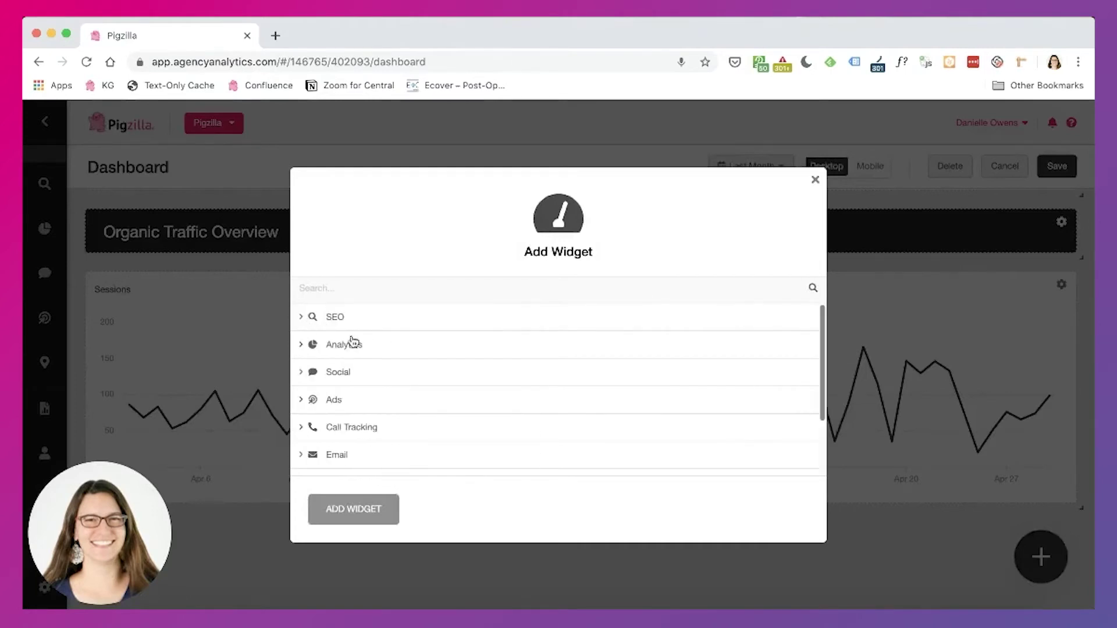
{"action": "left_click", "coordinate": [368, 348]}
{"action": "left_click", "coordinate": [369, 346]}
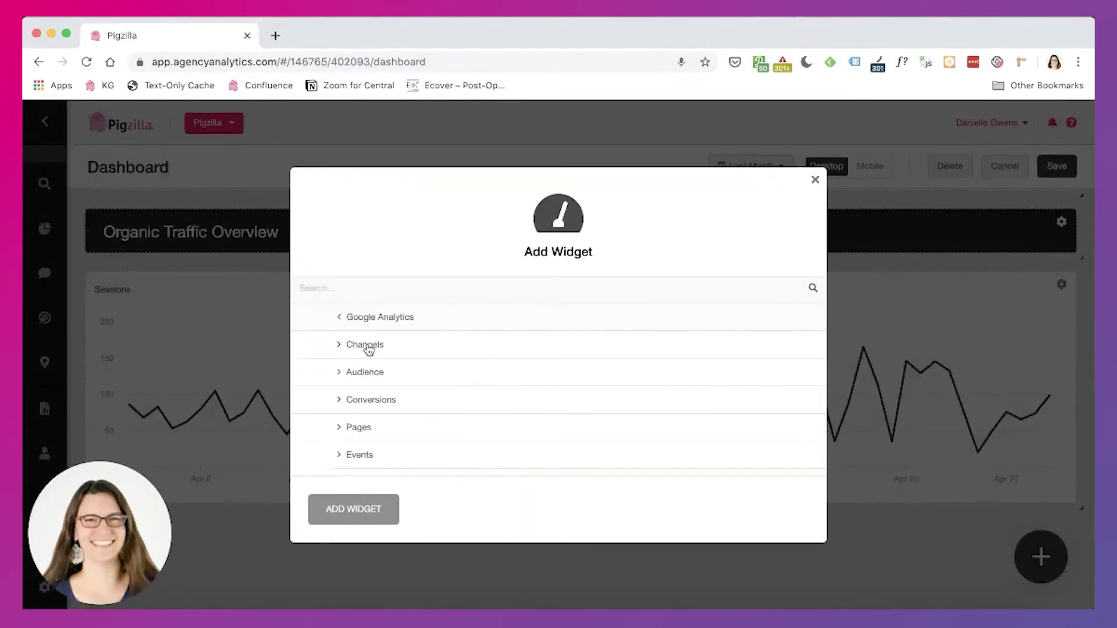
{"action": "left_click", "coordinate": [352, 347]}
{"action": "scroll", "coordinate": [407, 435], "scroll_direction": "down", "scroll_amount": 1}
{"action": "left_click", "coordinate": [373, 414]}
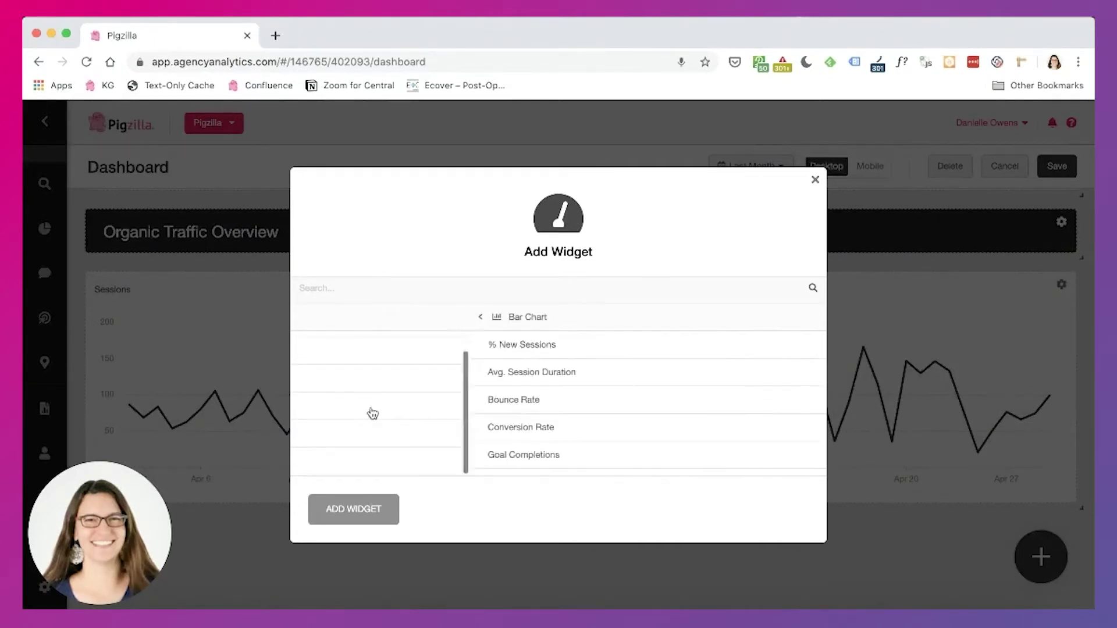
{"action": "left_click", "coordinate": [371, 396]}
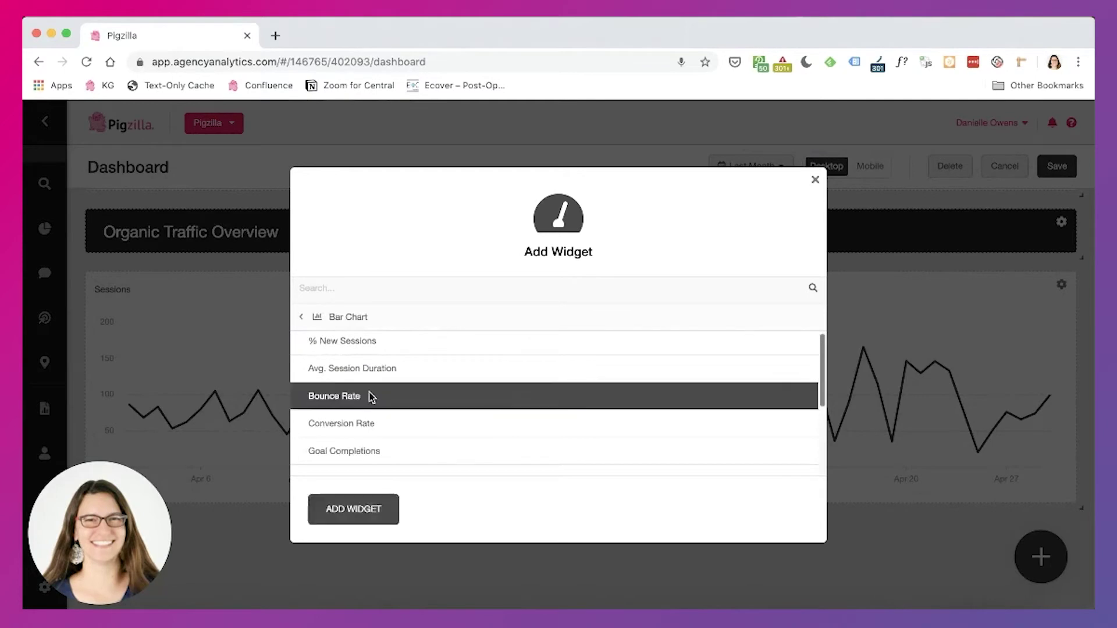
{"action": "left_click", "coordinate": [349, 510]}
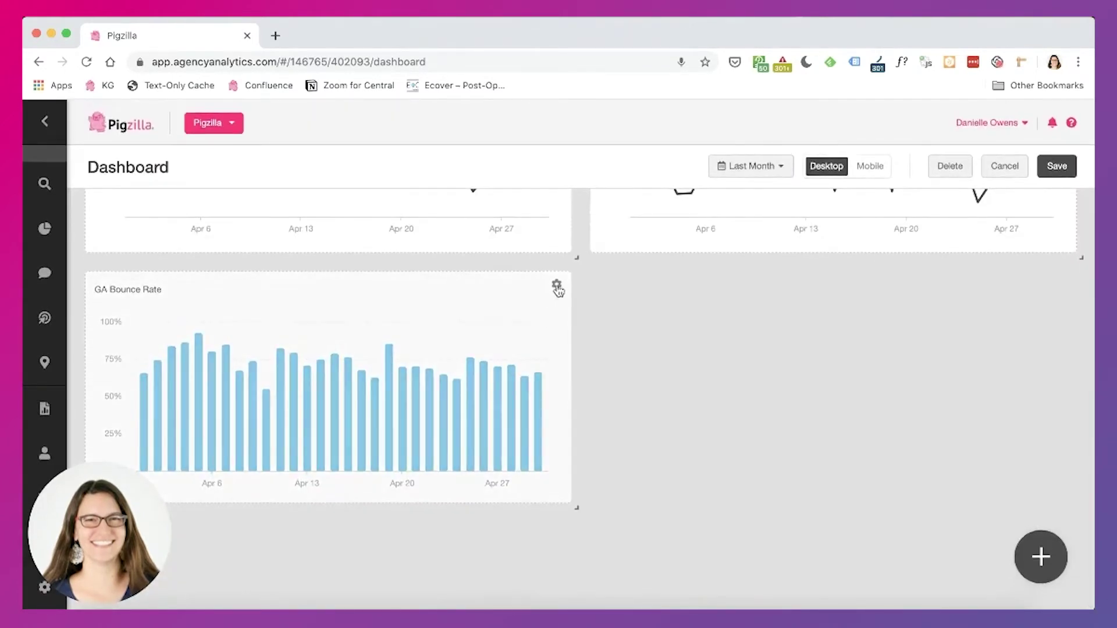
Set the GA Bounce Rate chart's dimension to Channel and save its settings
{"action": "left_click", "coordinate": [556, 285]}
{"action": "left_click", "coordinate": [701, 301]}
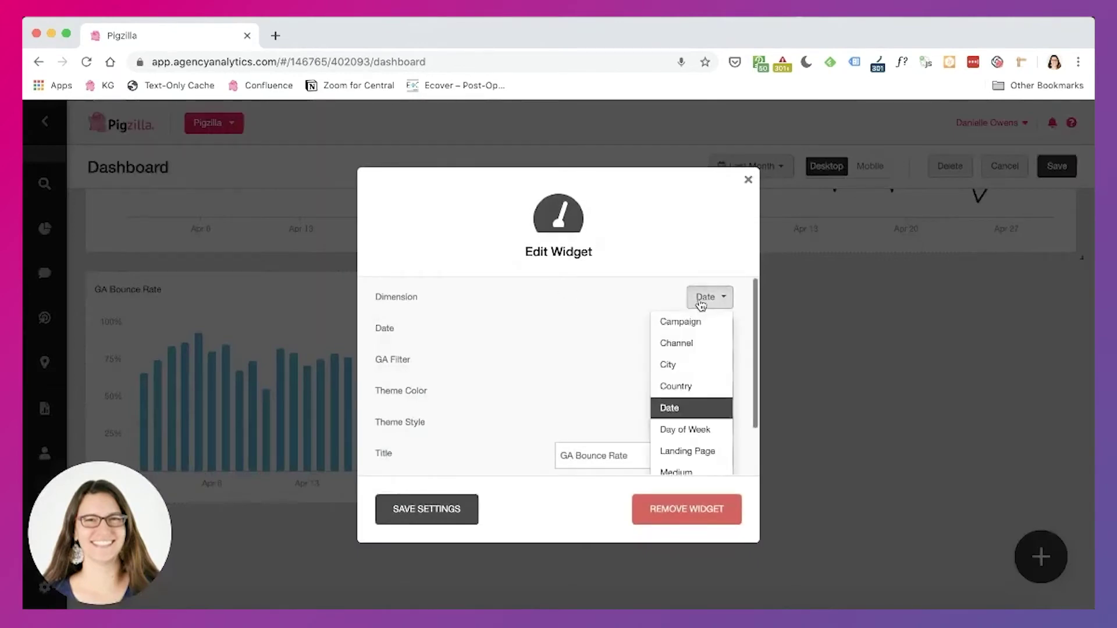
{"action": "scroll", "coordinate": [697, 405], "scroll_direction": "down", "scroll_amount": 1}
{"action": "scroll", "coordinate": [697, 401], "scroll_direction": "up", "scroll_amount": 1}
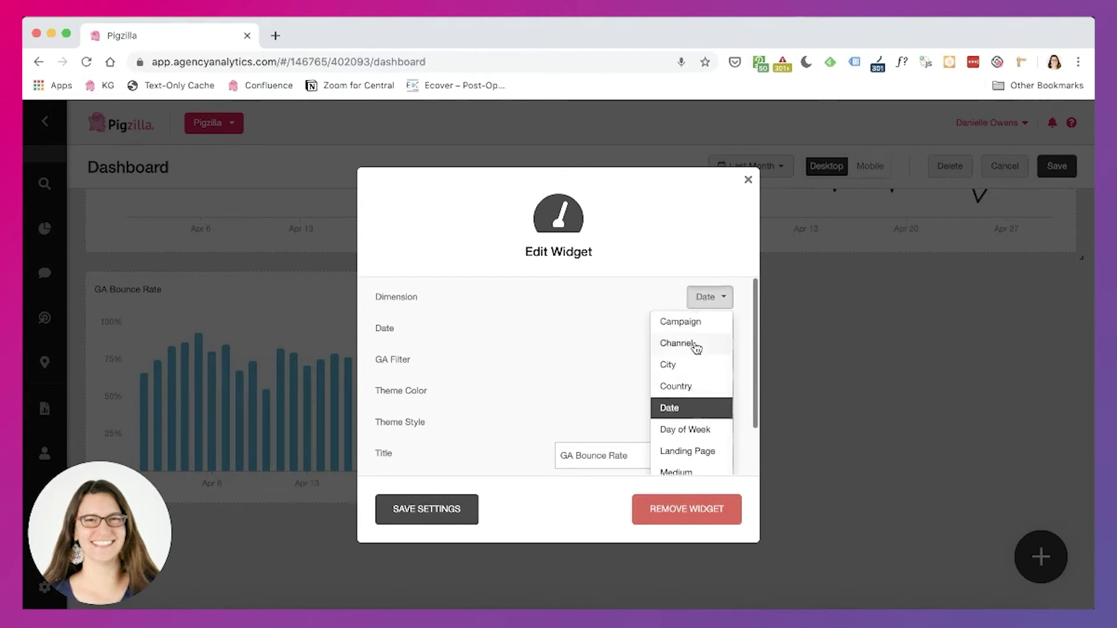
{"action": "left_click", "coordinate": [695, 345]}
{"action": "left_click", "coordinate": [442, 515]}
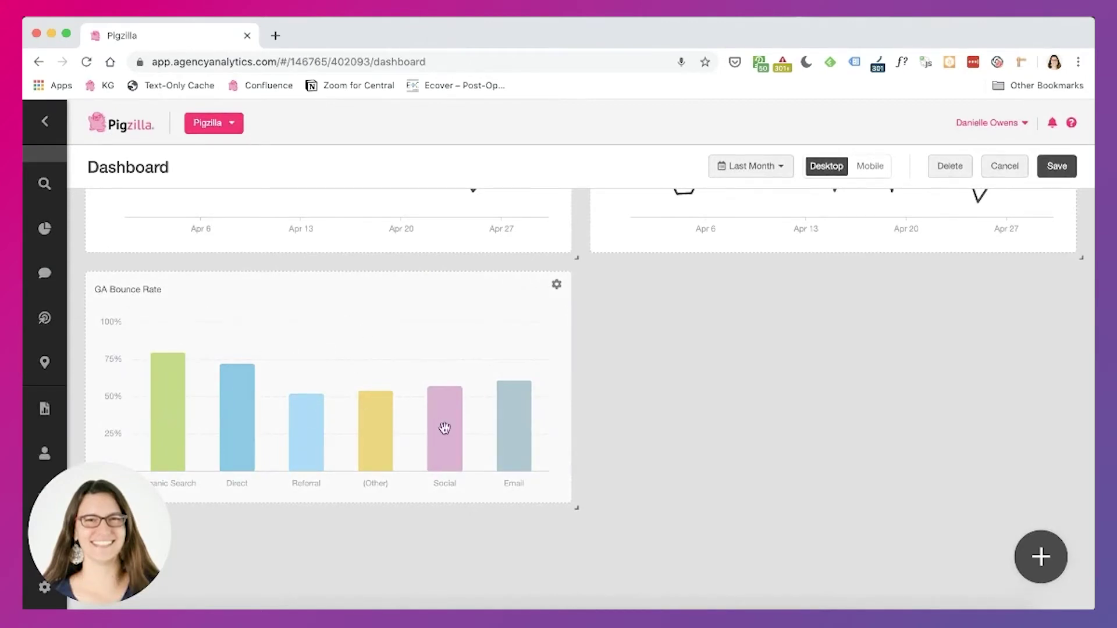
Shorten the GA Bounce Rate chart's title to "Bounce Rate" and save its settings
{"action": "left_click", "coordinate": [556, 284]}
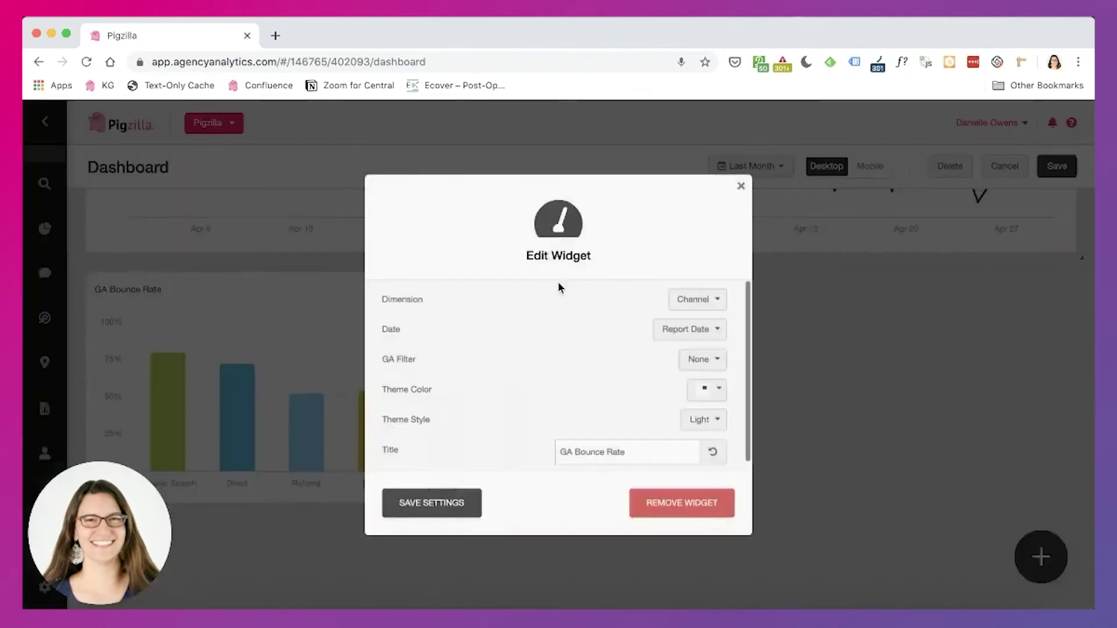
{"action": "left_click", "coordinate": [573, 455]}
{"action": "key", "text": "BackSpace"}
{"action": "key", "text": "BackSpace"}
{"action": "key", "text": "BackSpace"}
{"action": "left_click", "coordinate": [441, 520]}
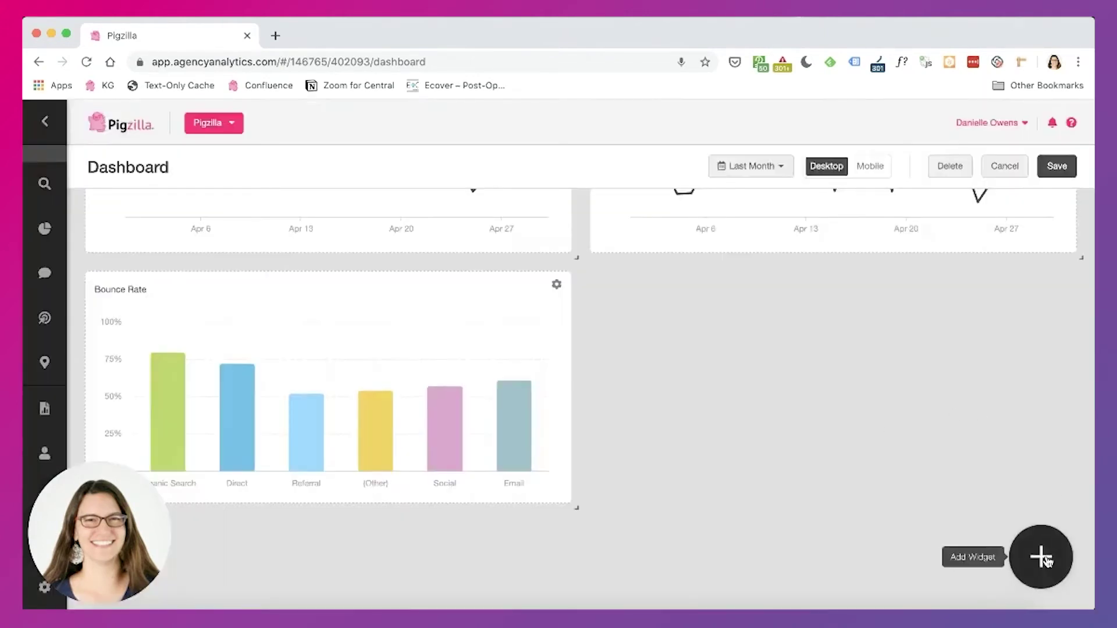
Add a Users pie chart broken down by device from the Google Analytics Audience widgets
{"action": "left_click", "coordinate": [1041, 557]}
{"action": "left_click", "coordinate": [462, 349]}
{"action": "left_click", "coordinate": [420, 349]}
{"action": "left_click", "coordinate": [343, 381]}
{"action": "left_click", "coordinate": [337, 427]}
{"action": "left_click", "coordinate": [349, 374]}
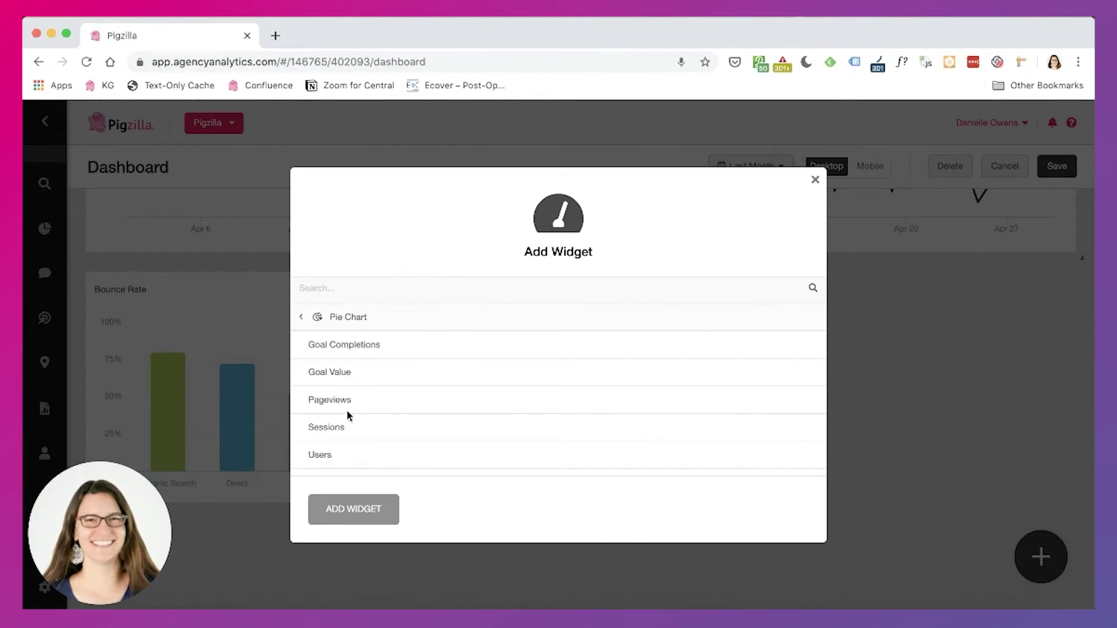
{"action": "left_click", "coordinate": [324, 458]}
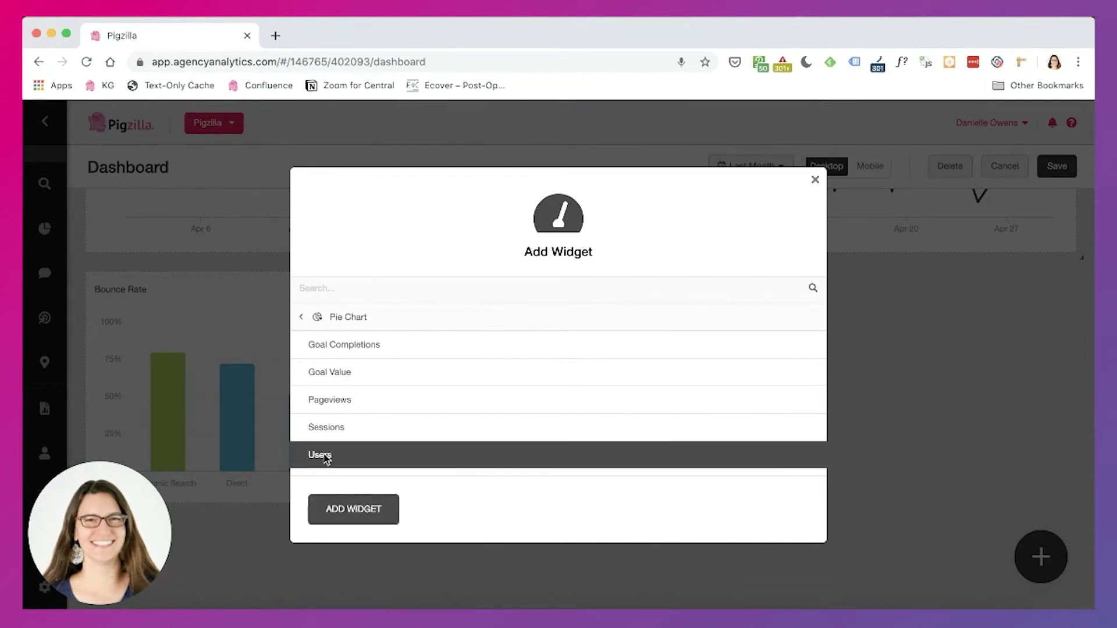
{"action": "left_click", "coordinate": [367, 510]}
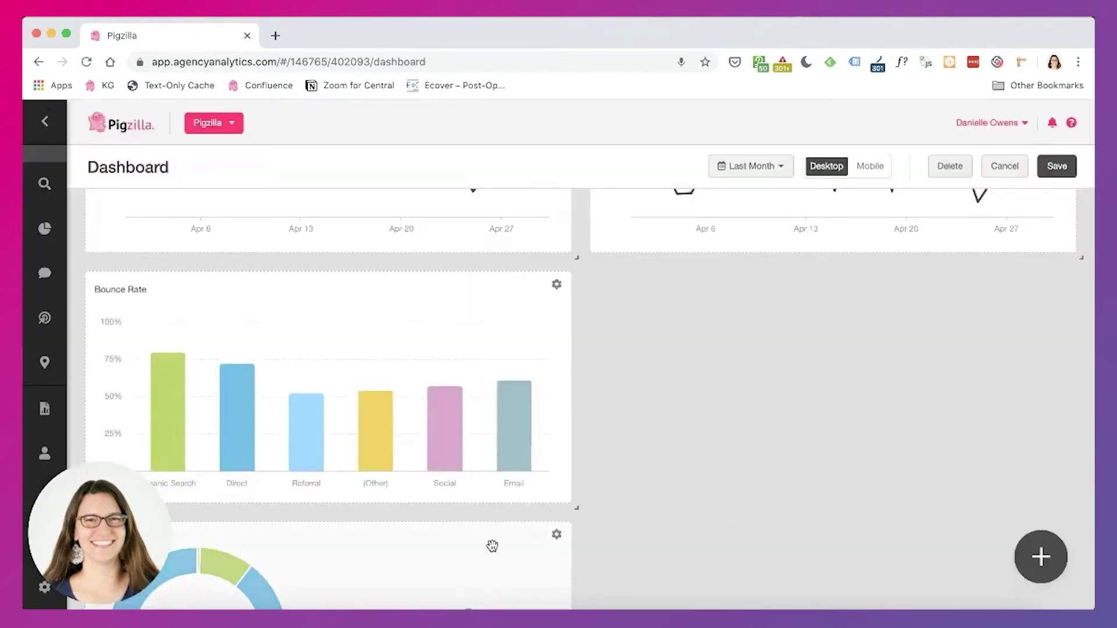
Move the GA Users pie chart beside the Bounce Rate chart, retitle it "Users by Device" and save its settings
{"action": "left_click_drag", "start_coordinate": [491, 543], "coordinate": [991, 289]}
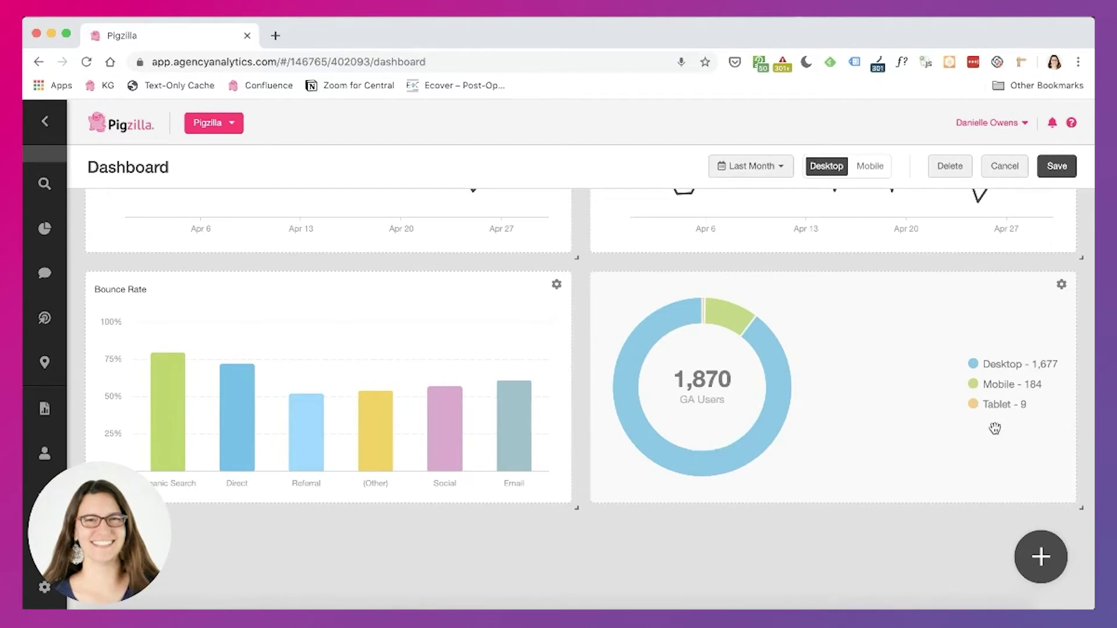
{"action": "left_click", "coordinate": [1062, 286]}
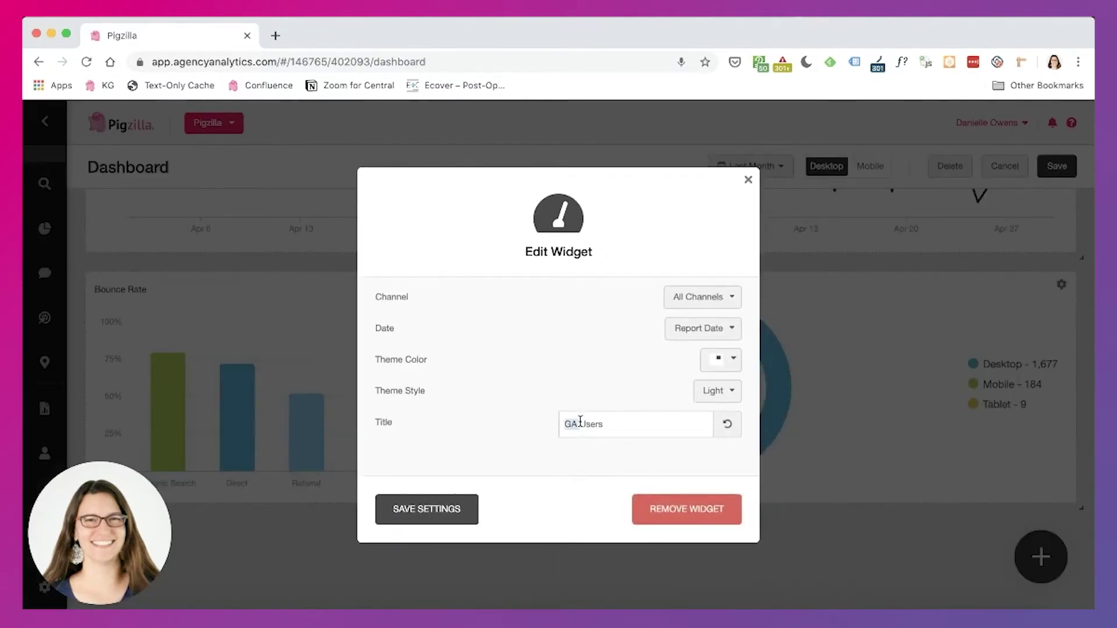
{"action": "key", "text": "BackSpace"}
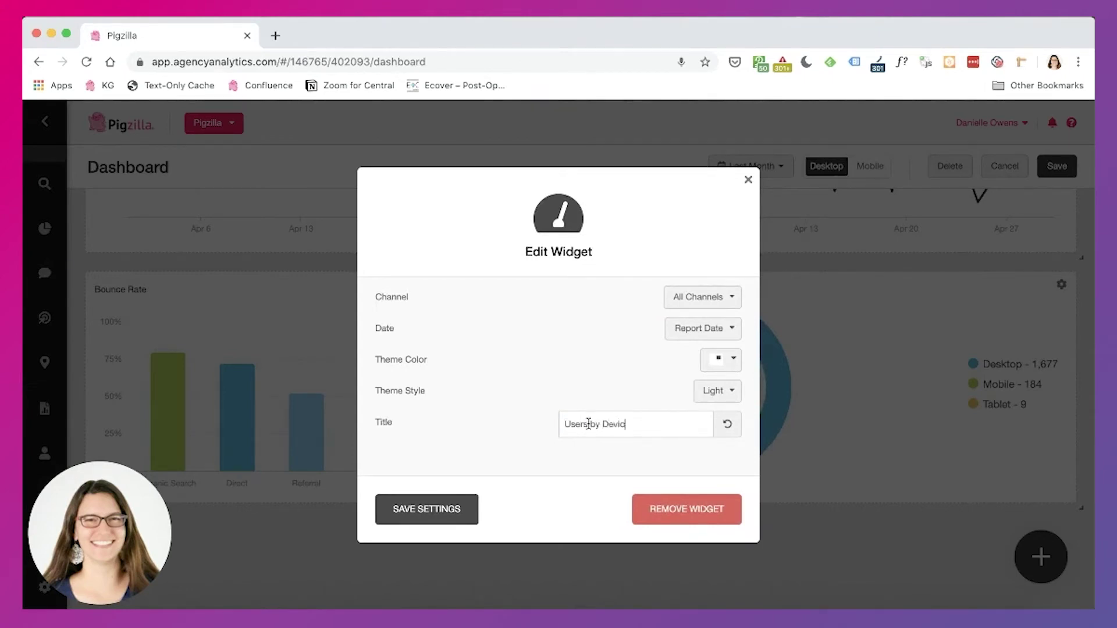
{"action": "left_click", "coordinate": [434, 509]}
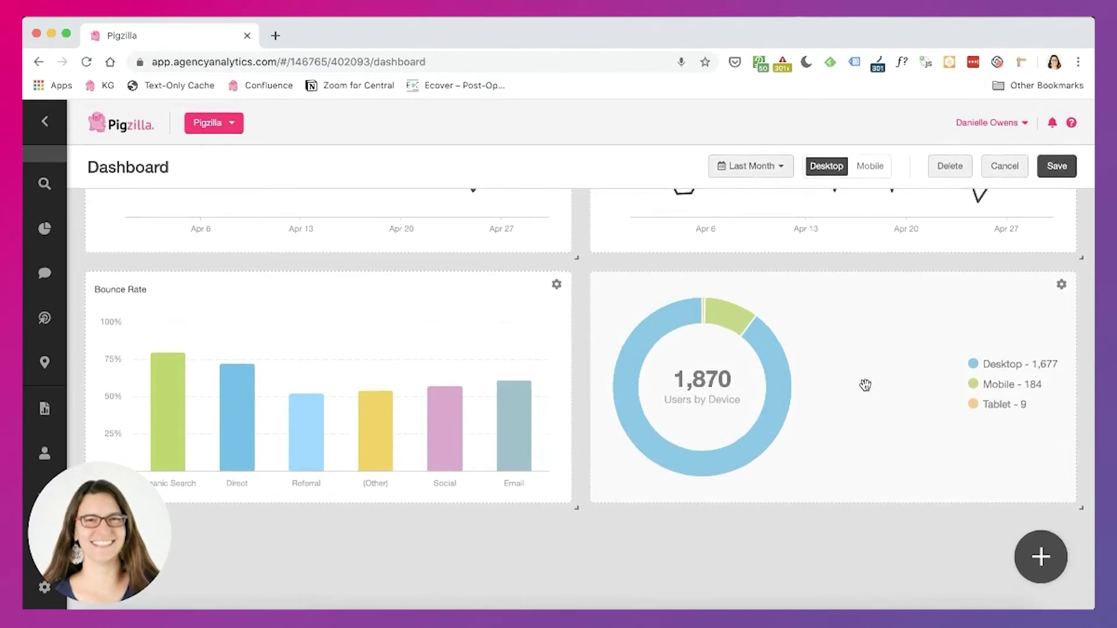
Add a Google Rankings stacked column chart from the SEO Rankings widgets to the dashboard
{"action": "scroll", "coordinate": [863, 384], "scroll_direction": "up", "scroll_amount": 10}
{"action": "scroll", "coordinate": [865, 384], "scroll_direction": "down", "scroll_amount": 10}
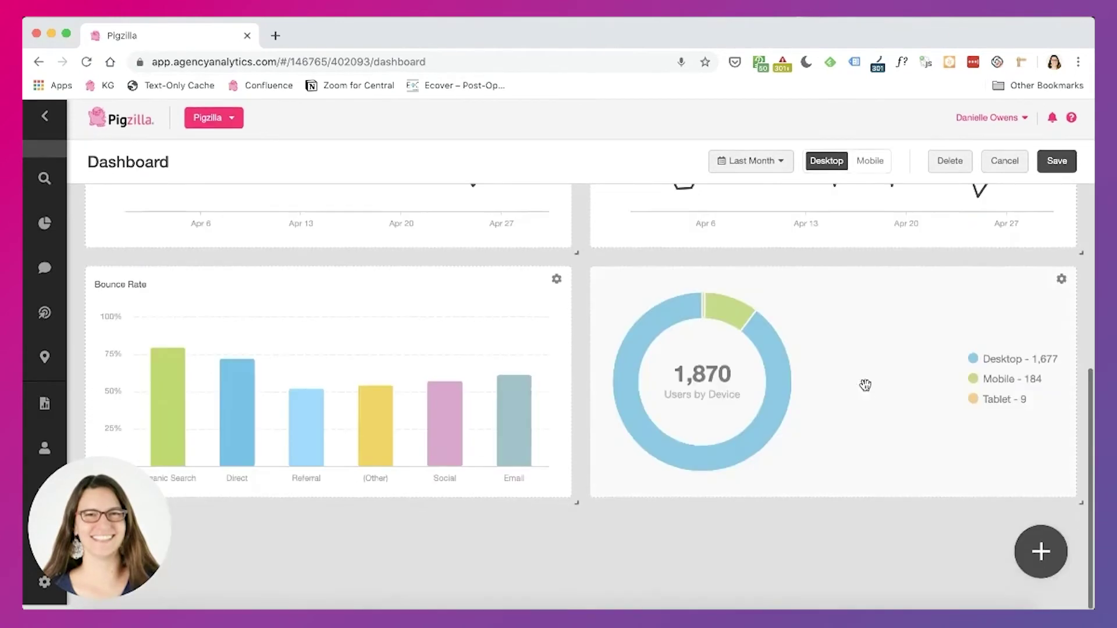
{"action": "left_click", "coordinate": [1038, 556]}
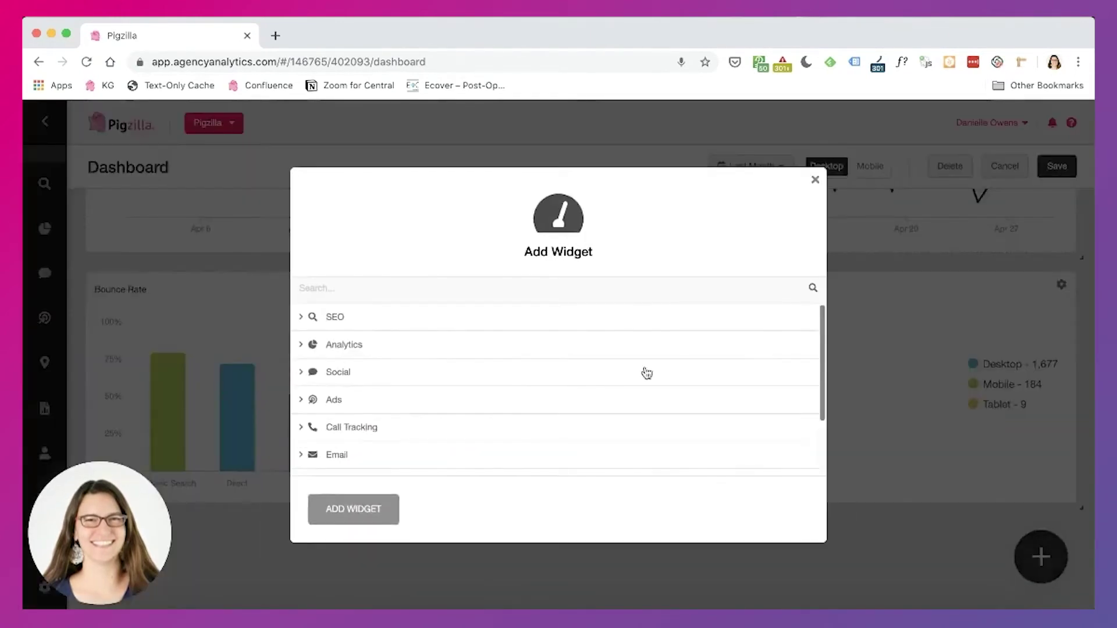
{"action": "left_click", "coordinate": [357, 330]}
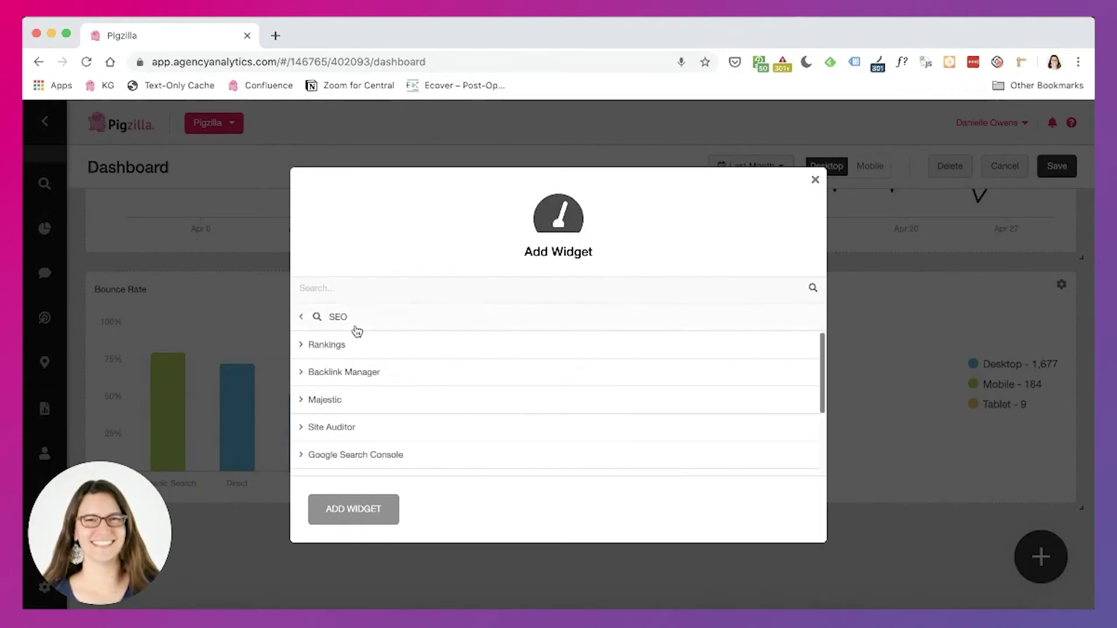
{"action": "left_click", "coordinate": [405, 354]}
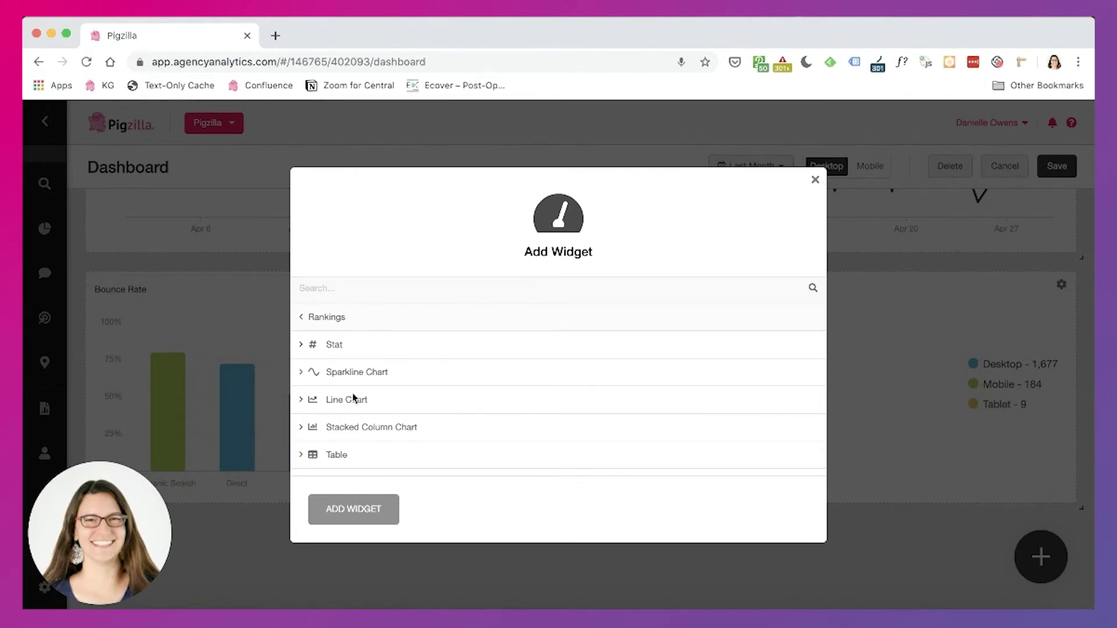
{"action": "left_click", "coordinate": [357, 429]}
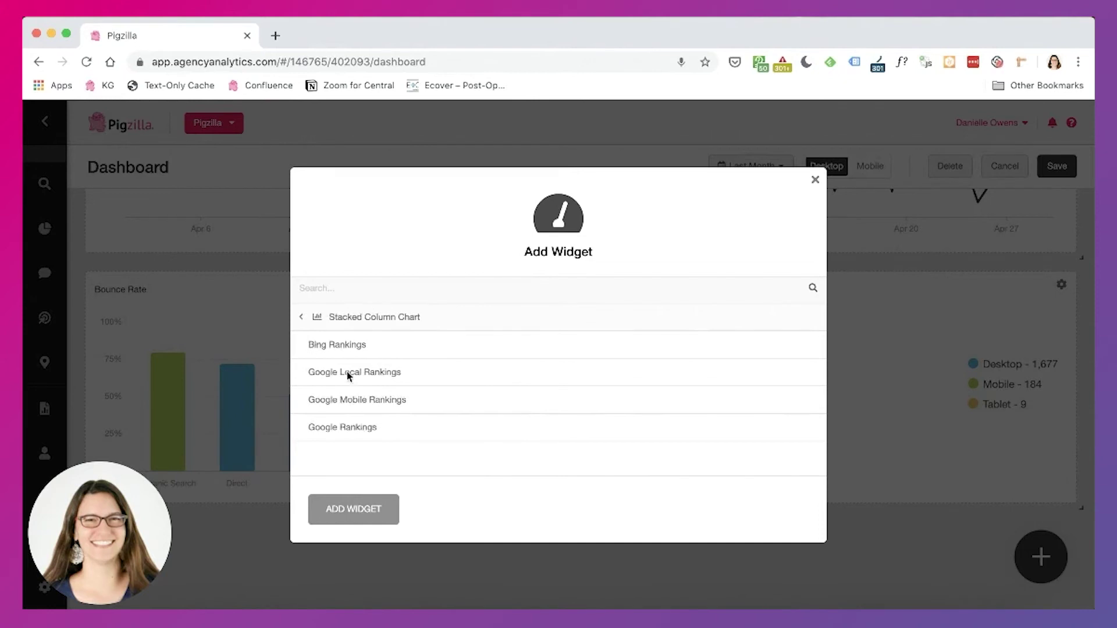
{"action": "left_click", "coordinate": [354, 431]}
{"action": "left_click", "coordinate": [352, 508]}
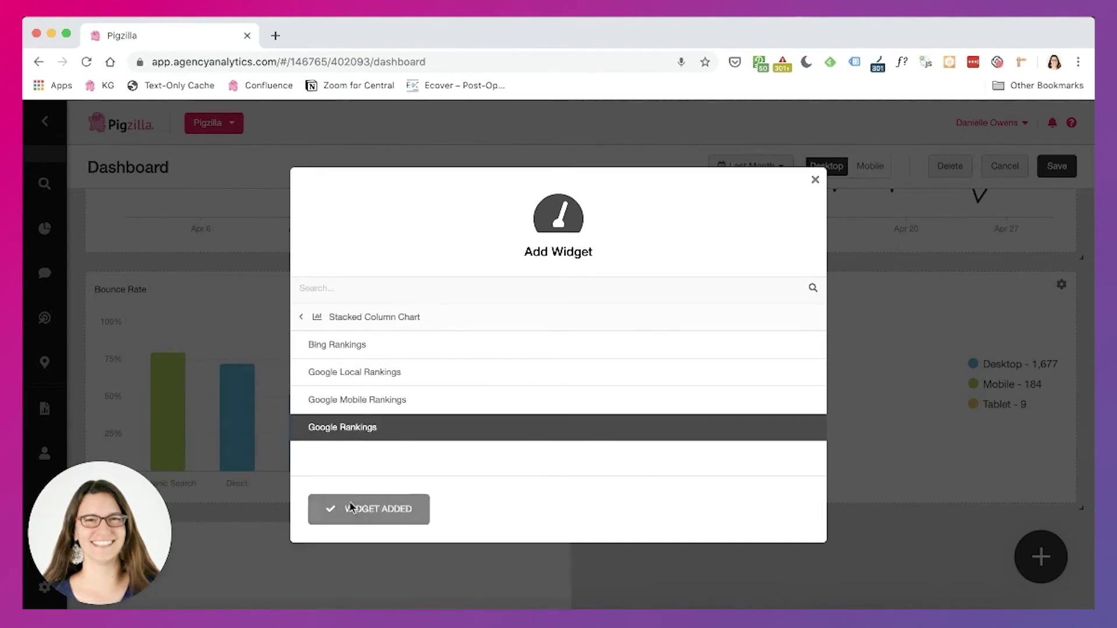
{"action": "scroll", "coordinate": [651, 542], "scroll_direction": "down", "scroll_amount": 4}
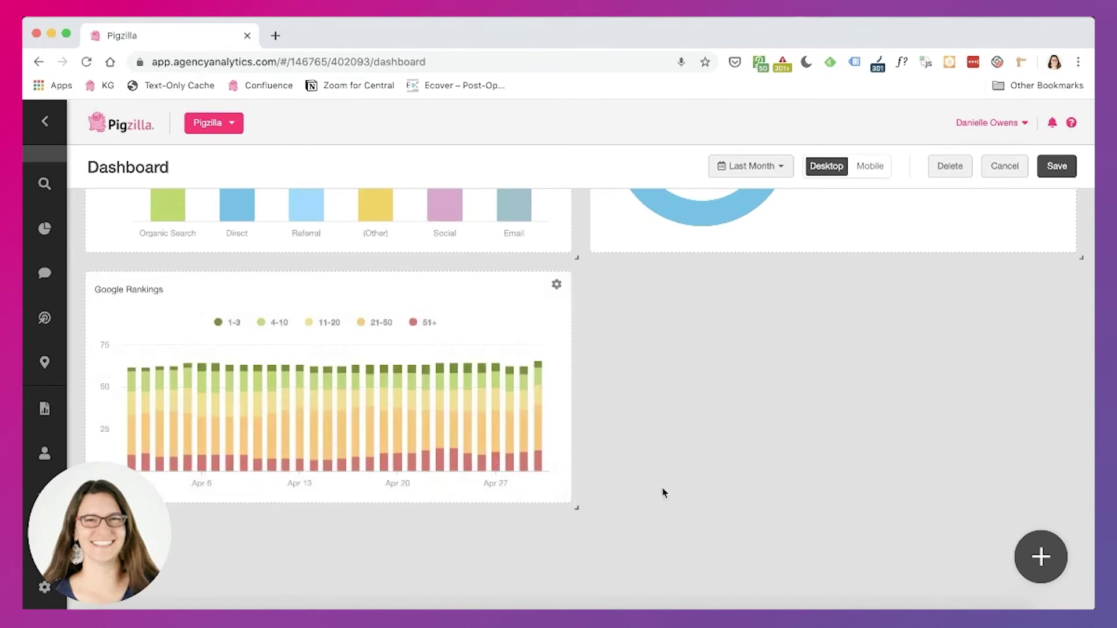
Open the widget picker to add another widget after the Google Rankings chart
{"action": "scroll", "coordinate": [664, 492], "scroll_direction": "up", "scroll_amount": 2}
{"action": "scroll", "coordinate": [664, 493], "scroll_direction": "down", "scroll_amount": 3}
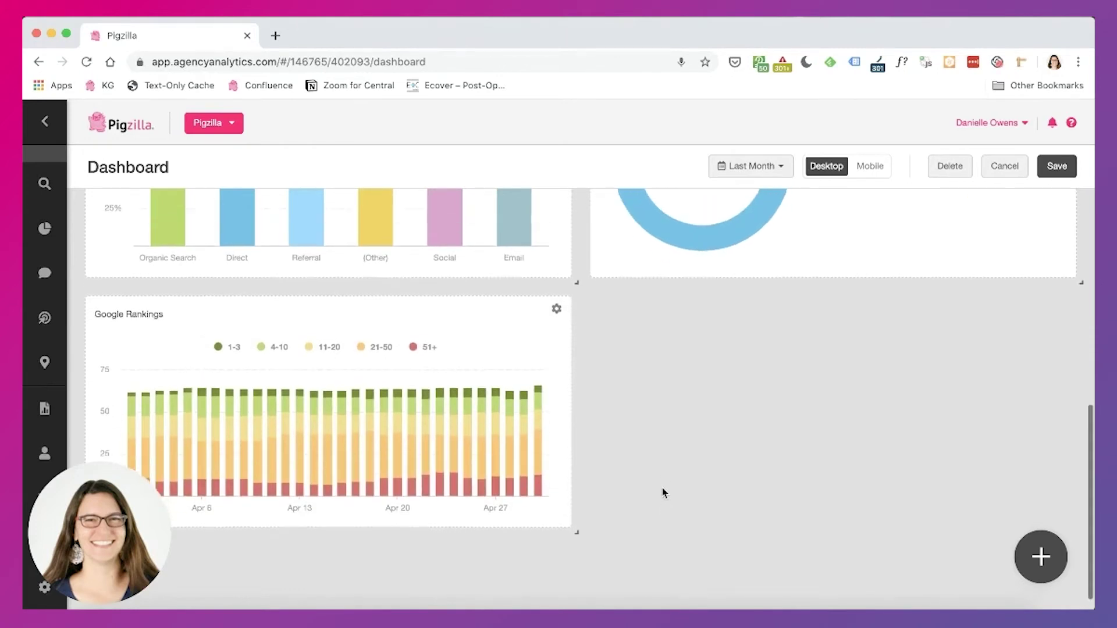
{"action": "scroll", "coordinate": [664, 493], "scroll_direction": "up", "scroll_amount": 3}
{"action": "scroll", "coordinate": [663, 493], "scroll_direction": "down", "scroll_amount": 3}
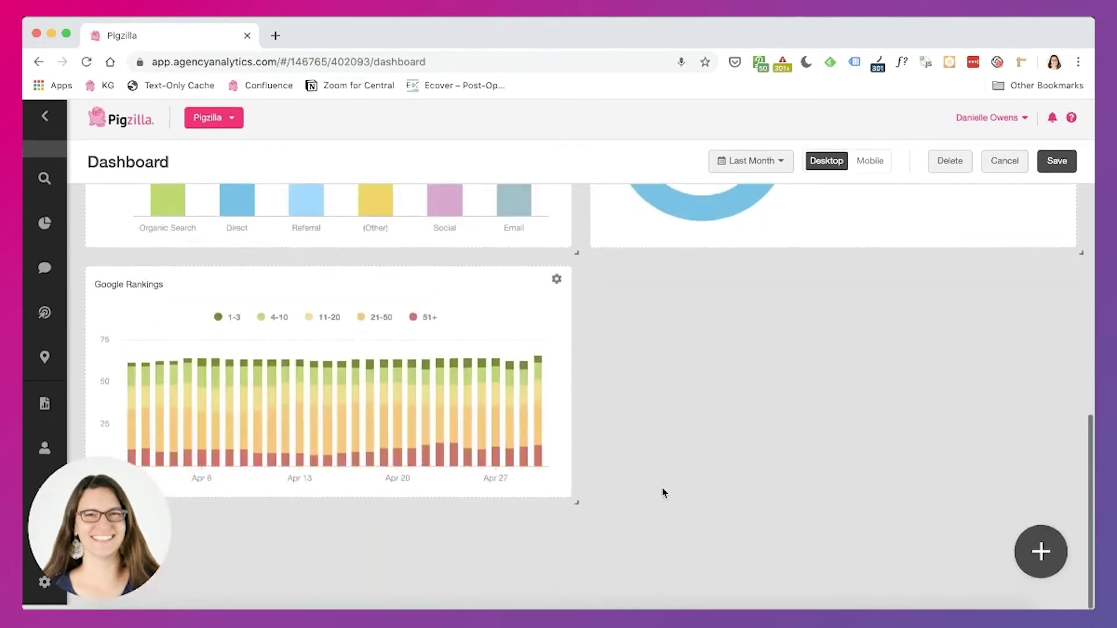
{"action": "left_click", "coordinate": [1041, 557]}
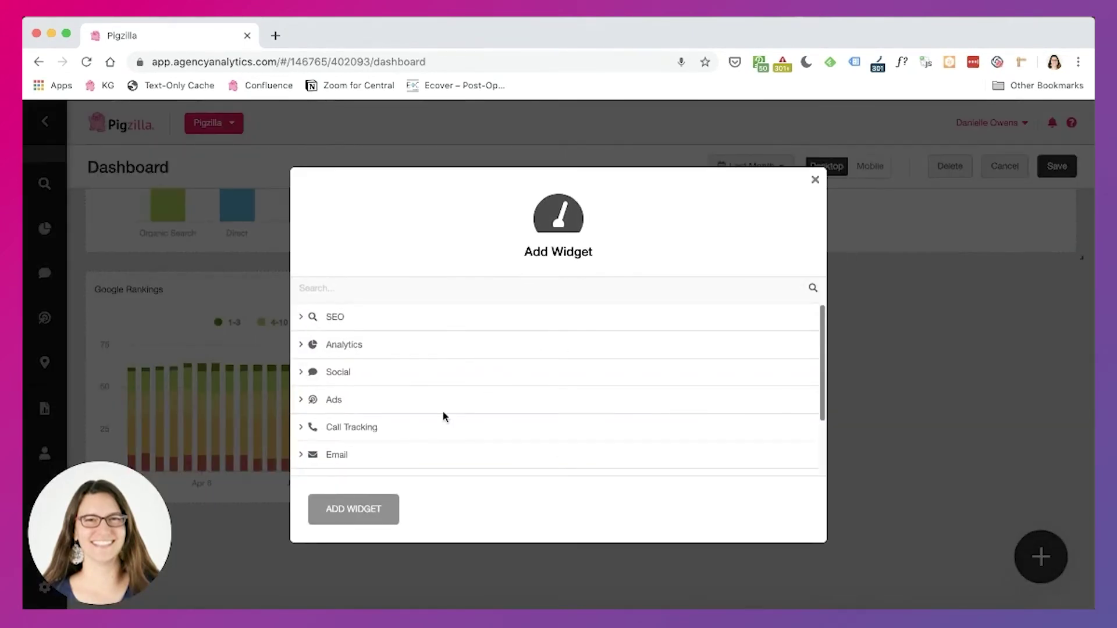
{"action": "scroll", "coordinate": [443, 413], "scroll_direction": "down", "scroll_amount": 3}
{"action": "scroll", "coordinate": [442, 410], "scroll_direction": "up", "scroll_amount": 3}
{"action": "left_click", "coordinate": [348, 314]}
{"action": "scroll", "coordinate": [446, 388], "scroll_direction": "down", "scroll_amount": 3}
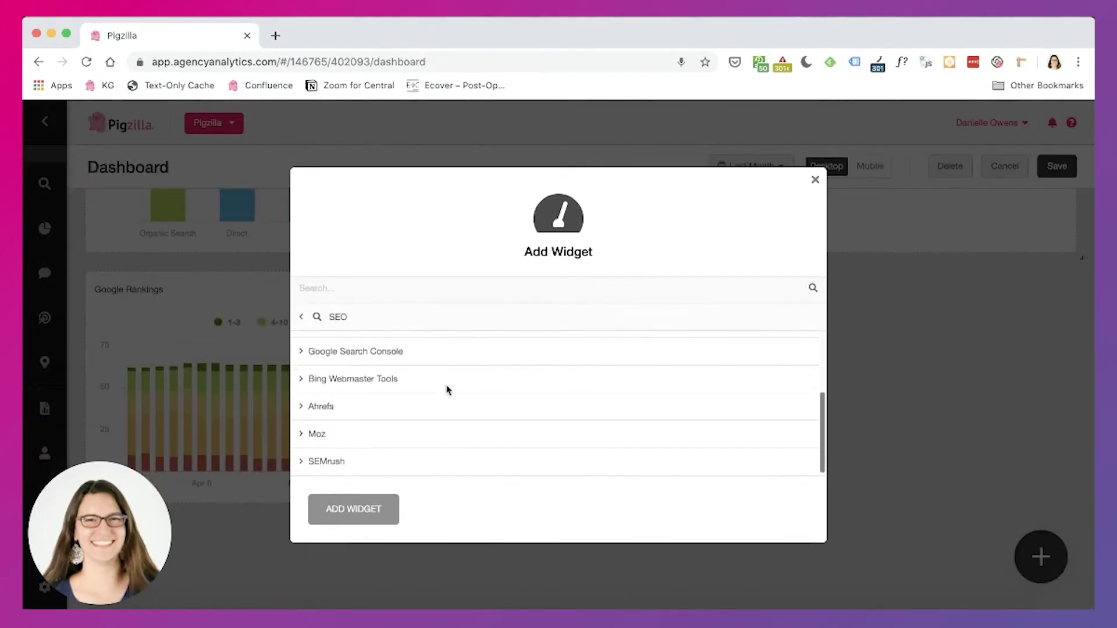
{"action": "scroll", "coordinate": [446, 389], "scroll_direction": "up", "scroll_amount": 3}
{"action": "left_click", "coordinate": [303, 320]}
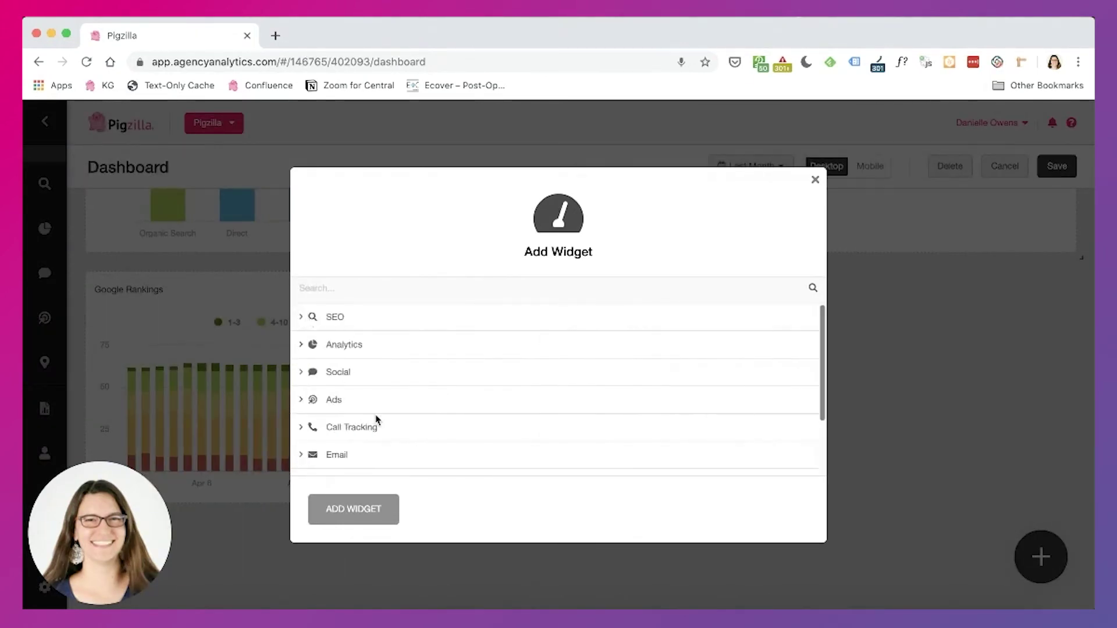
Add a Calls stat widget from the Google My Business widgets in the Local category
{"action": "scroll", "coordinate": [375, 419], "scroll_direction": "down", "scroll_amount": 3}
{"action": "left_click", "coordinate": [365, 414]}
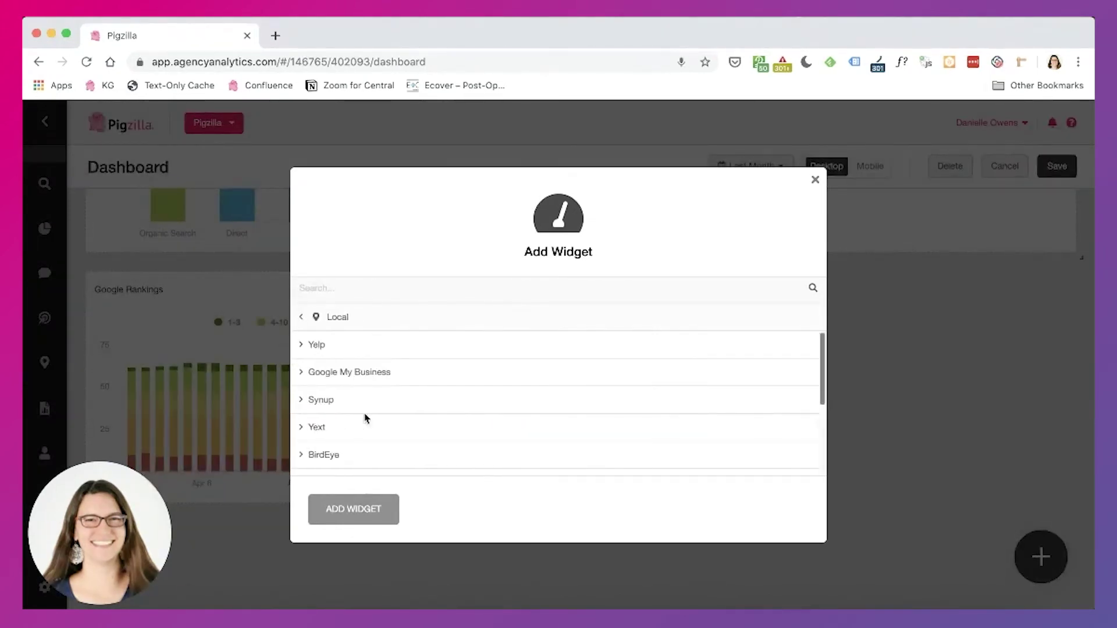
{"action": "left_click", "coordinate": [363, 375]}
{"action": "scroll", "coordinate": [435, 383], "scroll_direction": "down", "scroll_amount": 1}
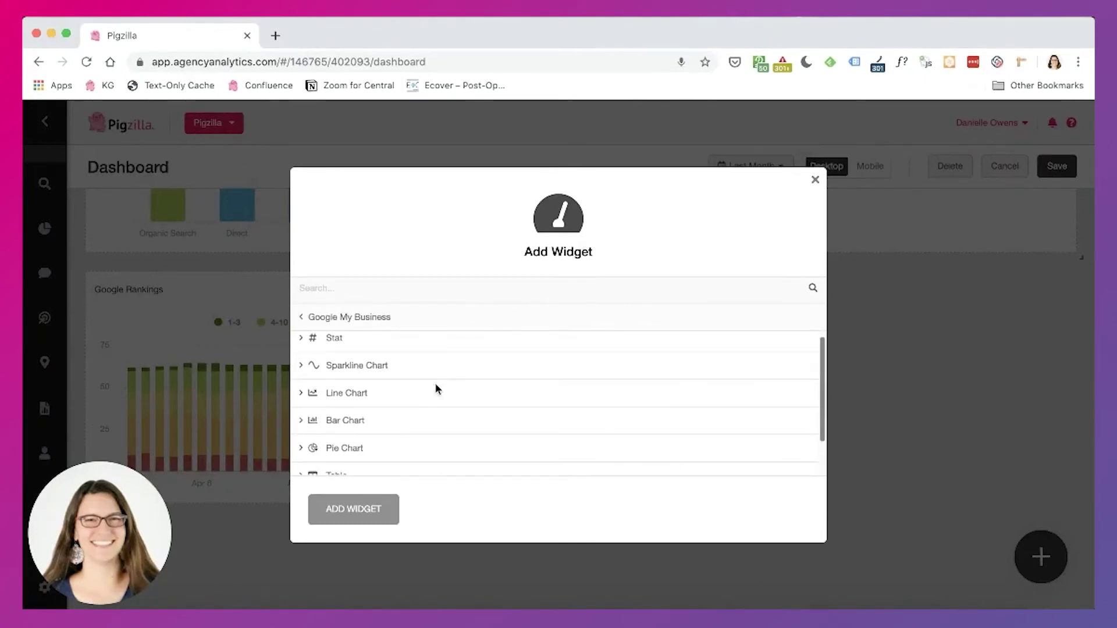
{"action": "scroll", "coordinate": [435, 386], "scroll_direction": "down", "scroll_amount": 2}
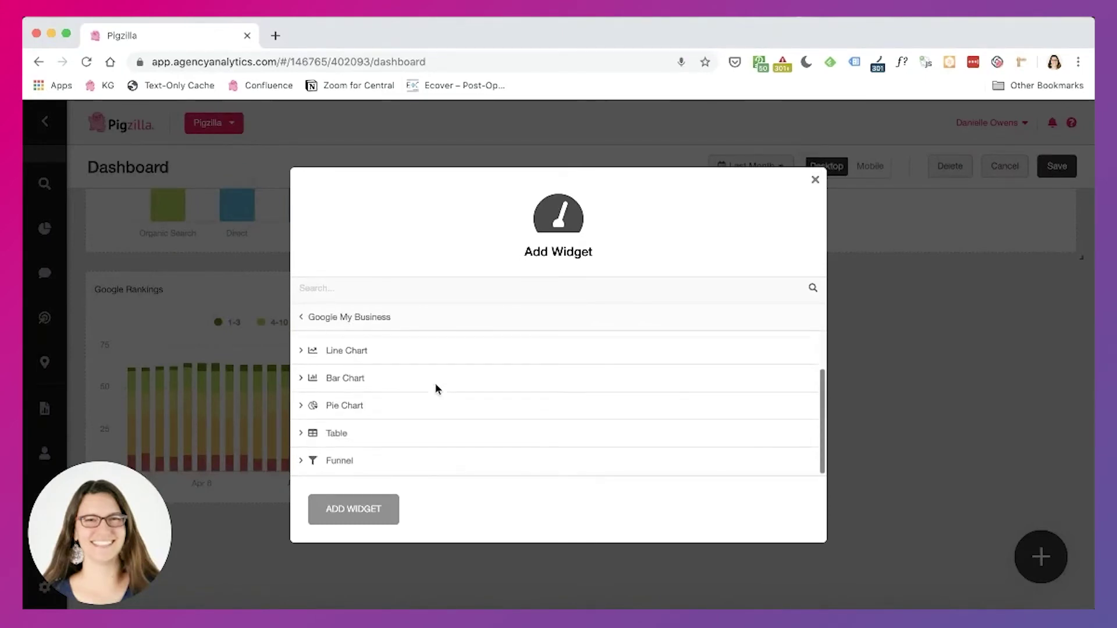
{"action": "scroll", "coordinate": [435, 383], "scroll_direction": "up", "scroll_amount": 2}
{"action": "left_click", "coordinate": [338, 343]}
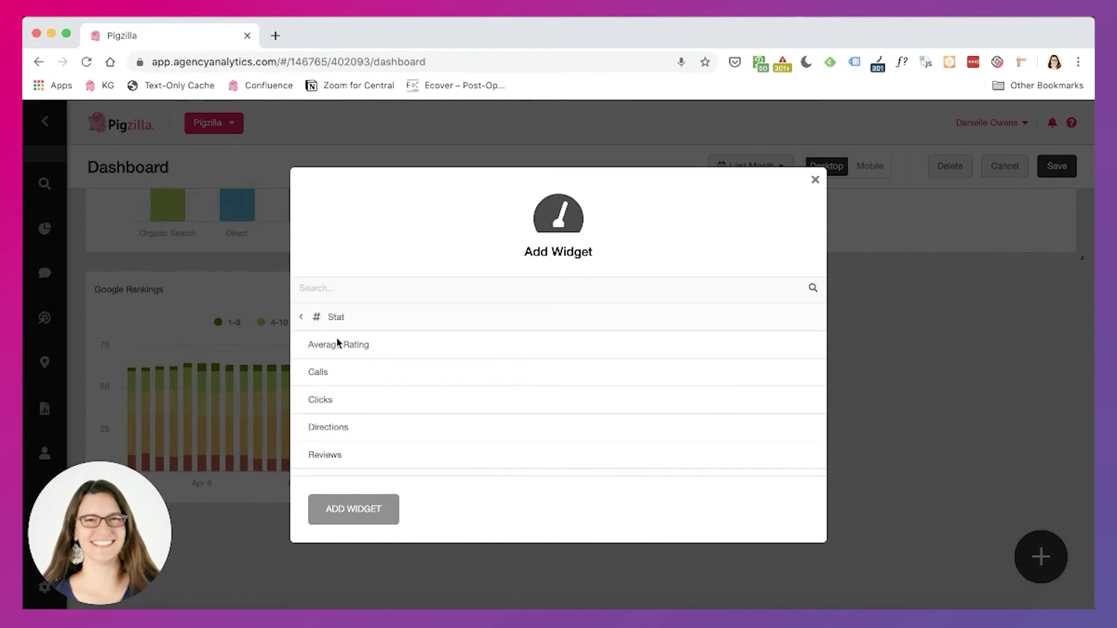
{"action": "left_click", "coordinate": [343, 374]}
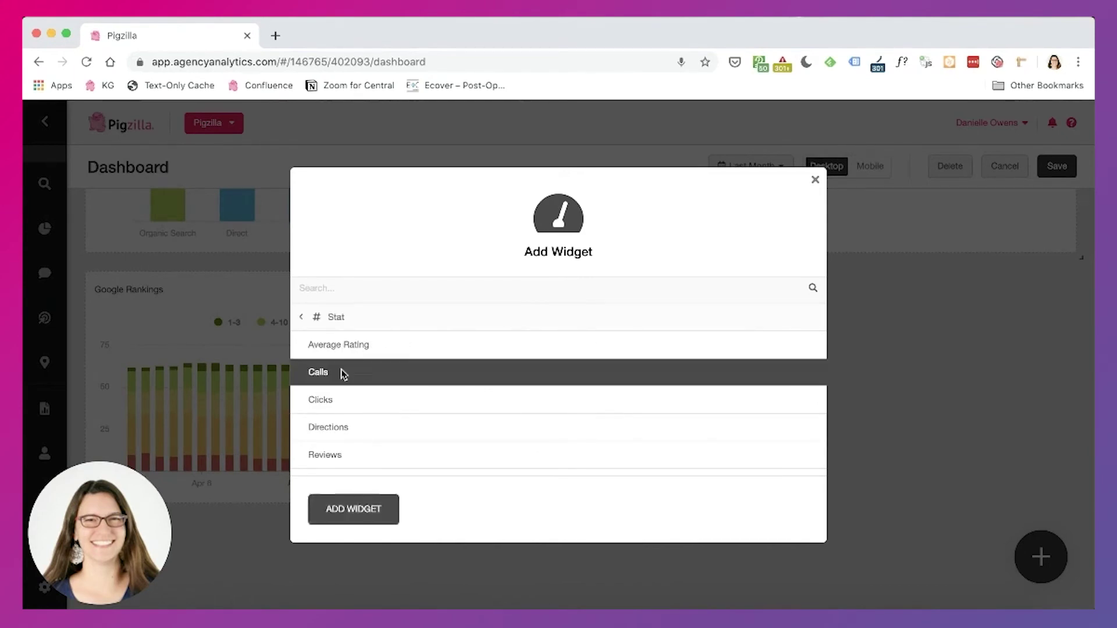
{"action": "left_click", "coordinate": [362, 515]}
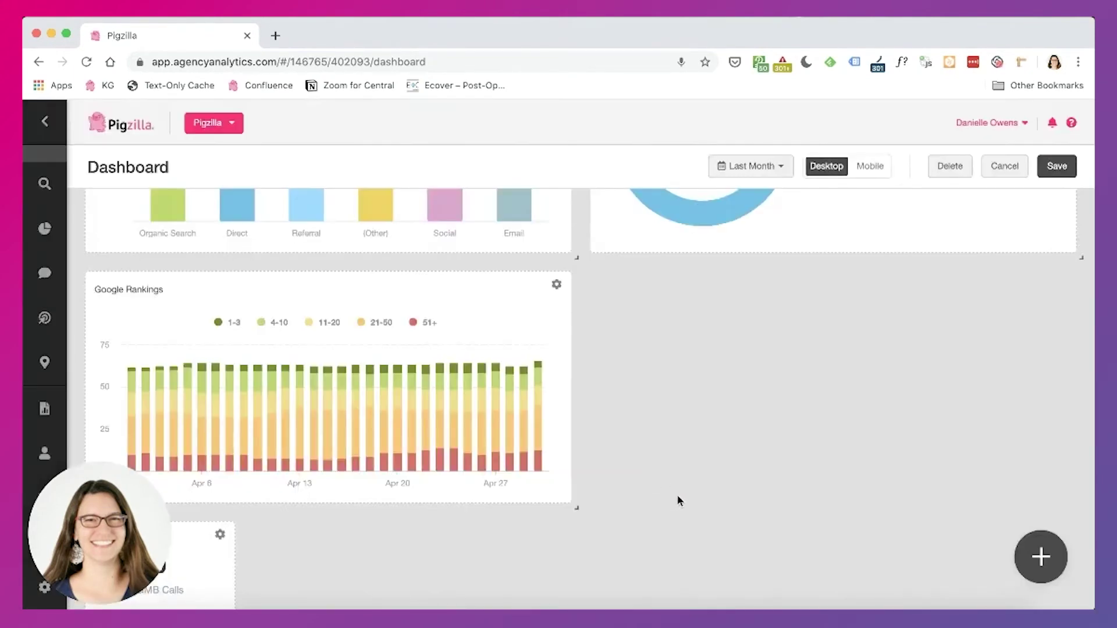
Add a Clicks stat widget from the Local category's Google My Business widgets
{"action": "scroll", "coordinate": [677, 496], "scroll_direction": "down", "scroll_amount": 3}
{"action": "left_click", "coordinate": [1041, 556]}
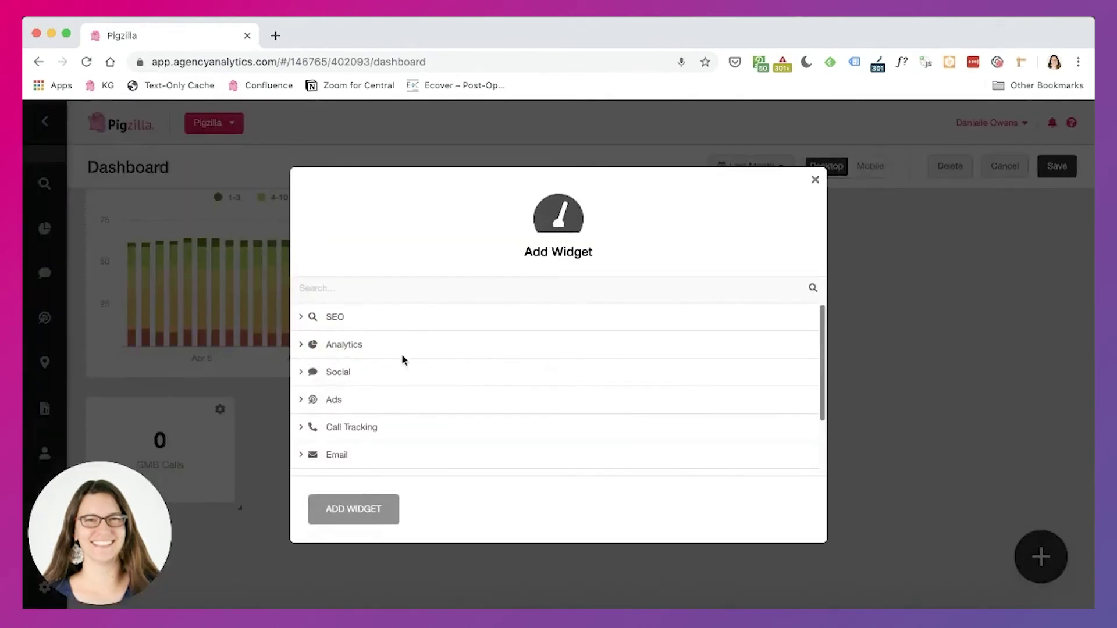
{"action": "scroll", "coordinate": [378, 424], "scroll_direction": "down", "scroll_amount": 3}
{"action": "left_click", "coordinate": [356, 416]}
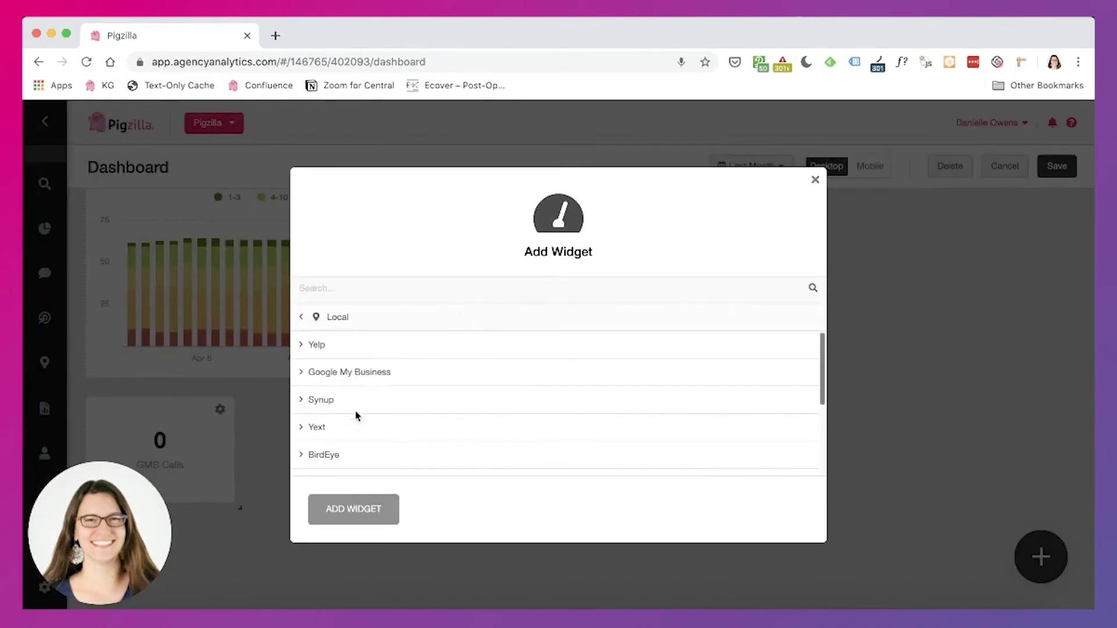
{"action": "left_click", "coordinate": [348, 378]}
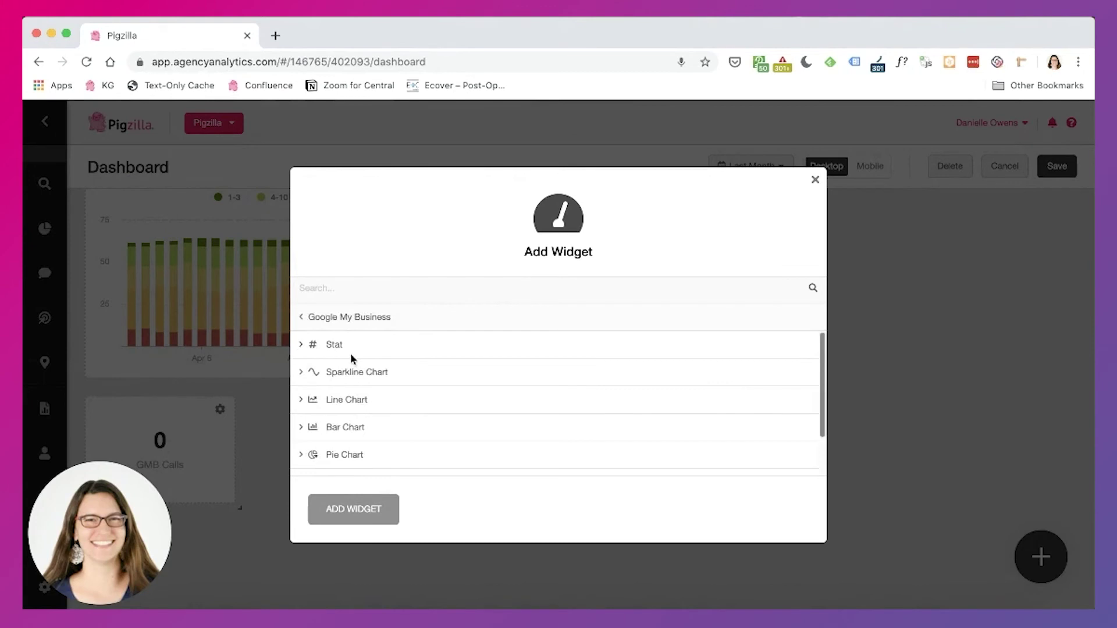
{"action": "left_click", "coordinate": [349, 349]}
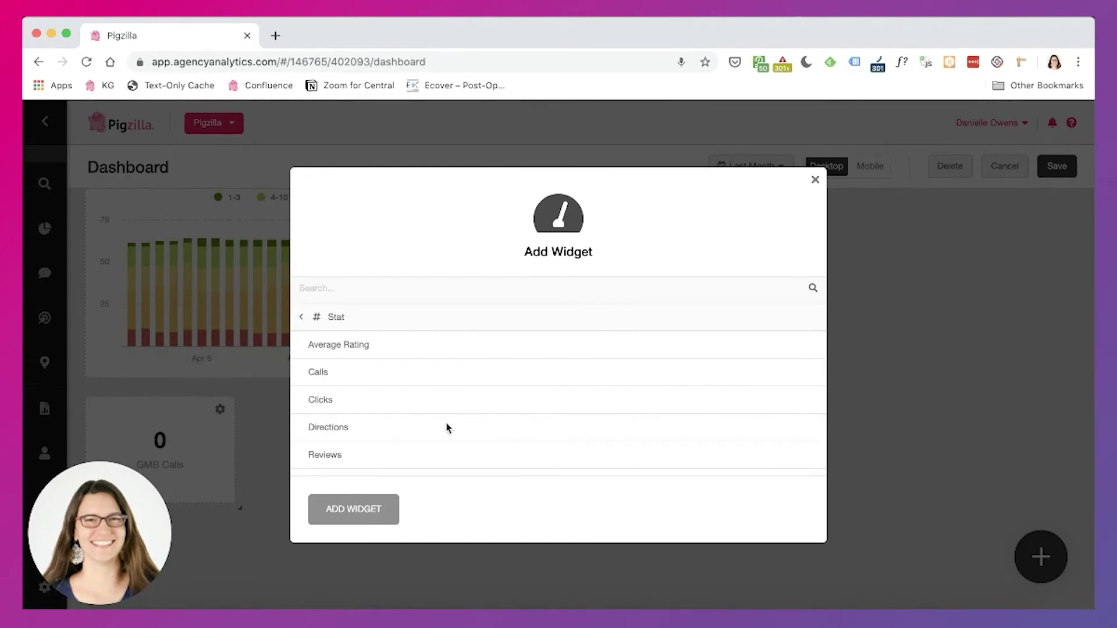
{"action": "left_click", "coordinate": [335, 400]}
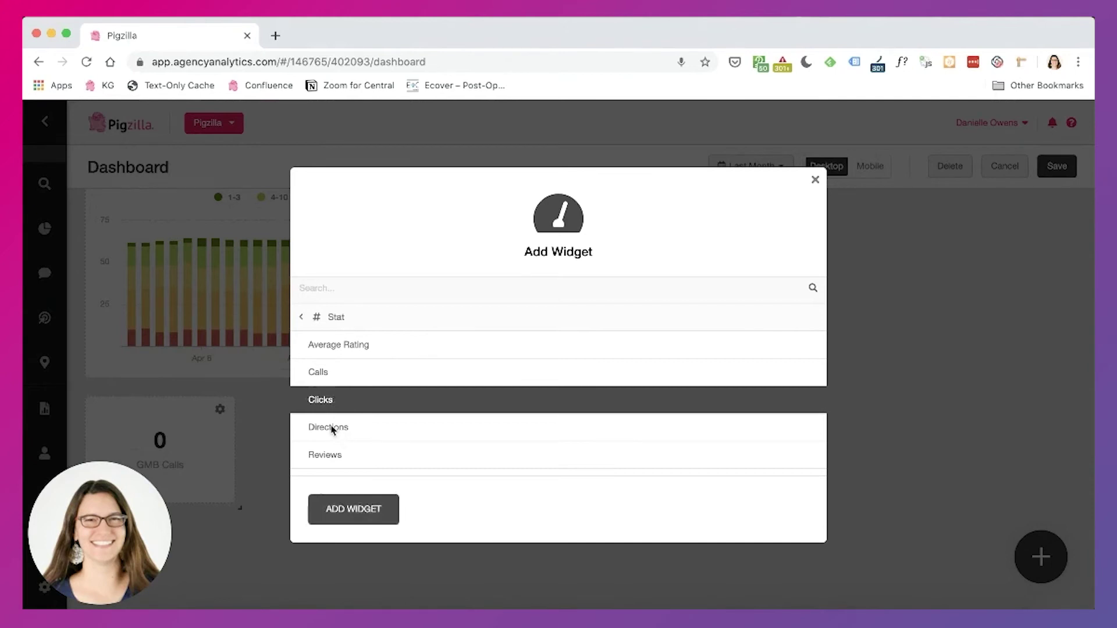
{"action": "left_click", "coordinate": [347, 514]}
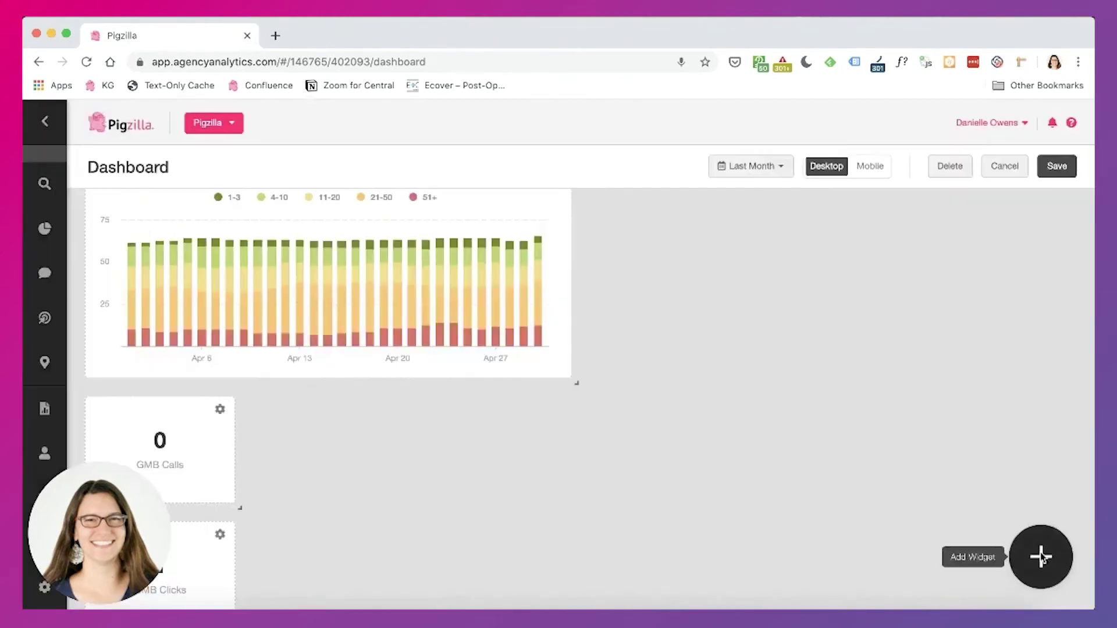
Add a Directions stat widget from the Local category's Google My Business widgets
{"action": "left_click", "coordinate": [1040, 557]}
{"action": "scroll", "coordinate": [360, 387], "scroll_direction": "down", "scroll_amount": 3}
{"action": "left_click", "coordinate": [351, 402]}
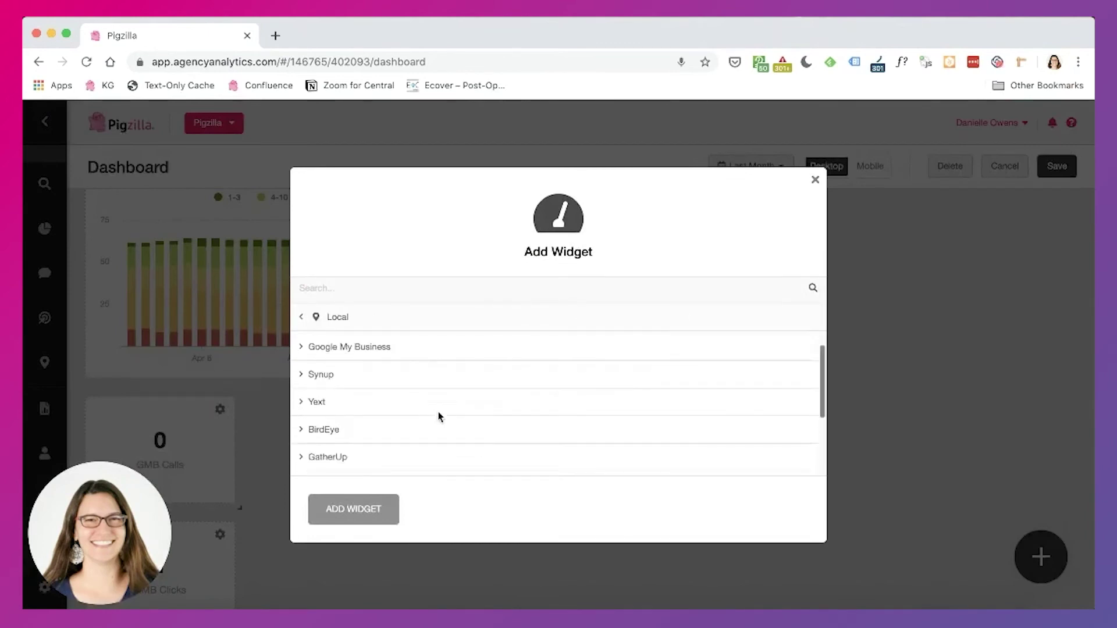
{"action": "left_click", "coordinate": [379, 353]}
{"action": "scroll", "coordinate": [372, 409], "scroll_direction": "down", "scroll_amount": 1}
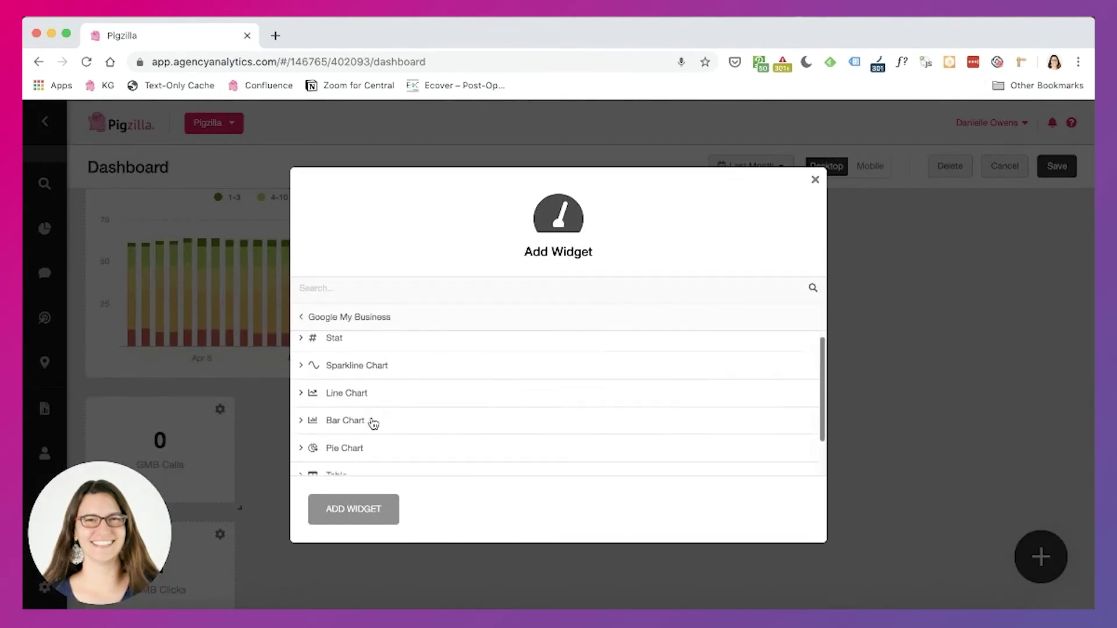
{"action": "scroll", "coordinate": [373, 424], "scroll_direction": "down", "scroll_amount": 2}
{"action": "scroll", "coordinate": [373, 424], "scroll_direction": "up", "scroll_amount": 3}
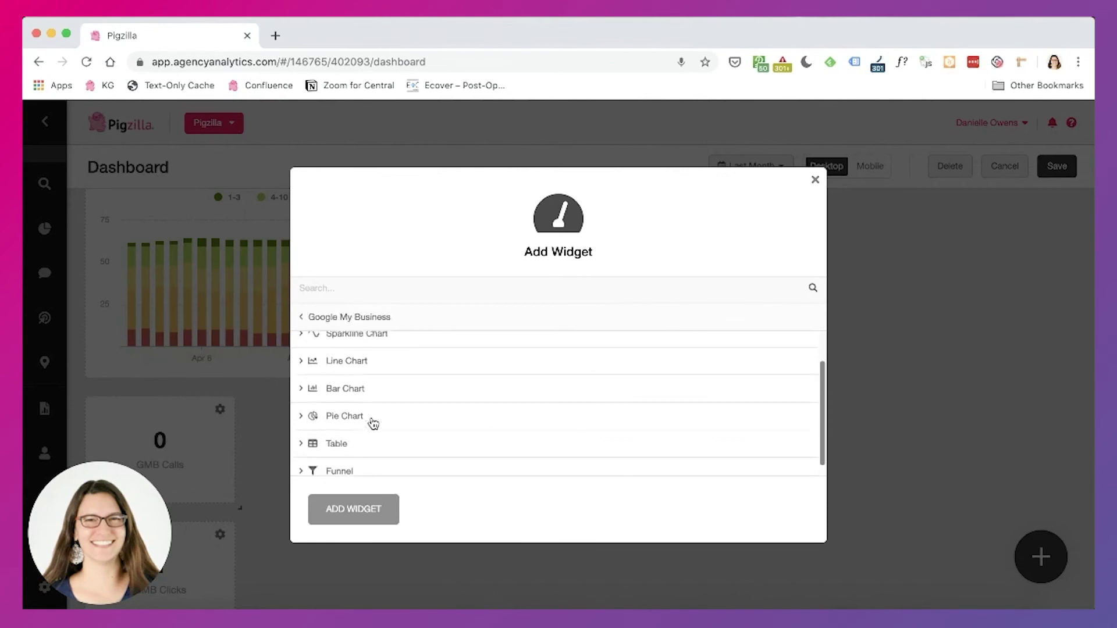
{"action": "left_click", "coordinate": [355, 358]}
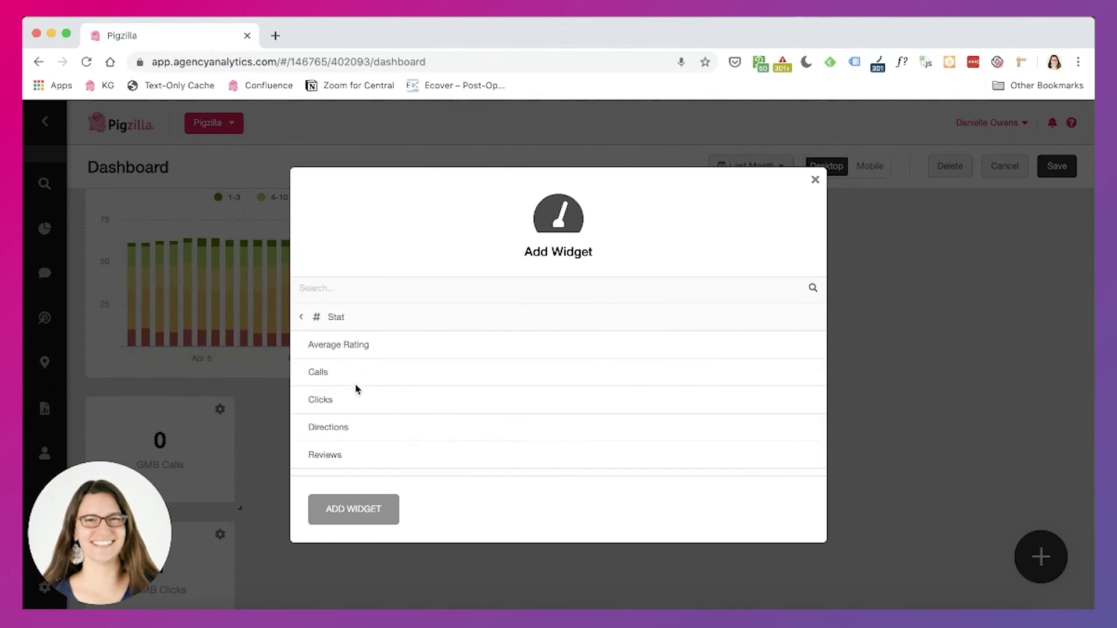
{"action": "left_click", "coordinate": [356, 440]}
{"action": "left_click", "coordinate": [362, 504]}
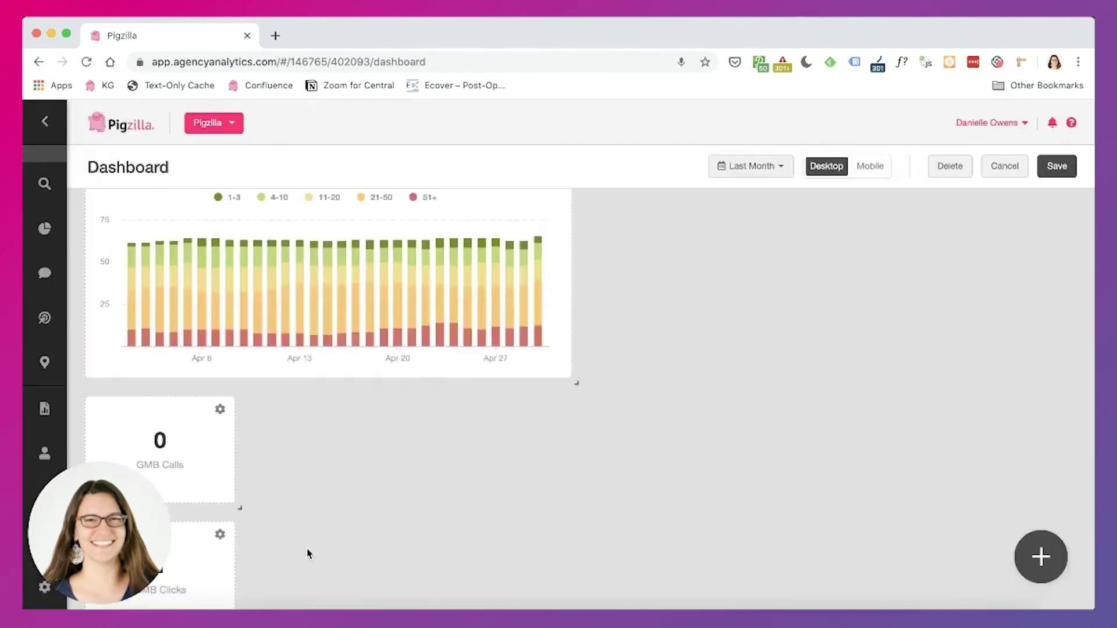
Move the GMB Clicks and GMB Directions stats into the same row as GMB Calls
{"action": "scroll", "coordinate": [264, 505], "scroll_direction": "down", "scroll_amount": 3}
{"action": "left_click_drag", "start_coordinate": [192, 418], "coordinate": [407, 302]}
{"action": "left_click_drag", "start_coordinate": [194, 454], "coordinate": [638, 449]}
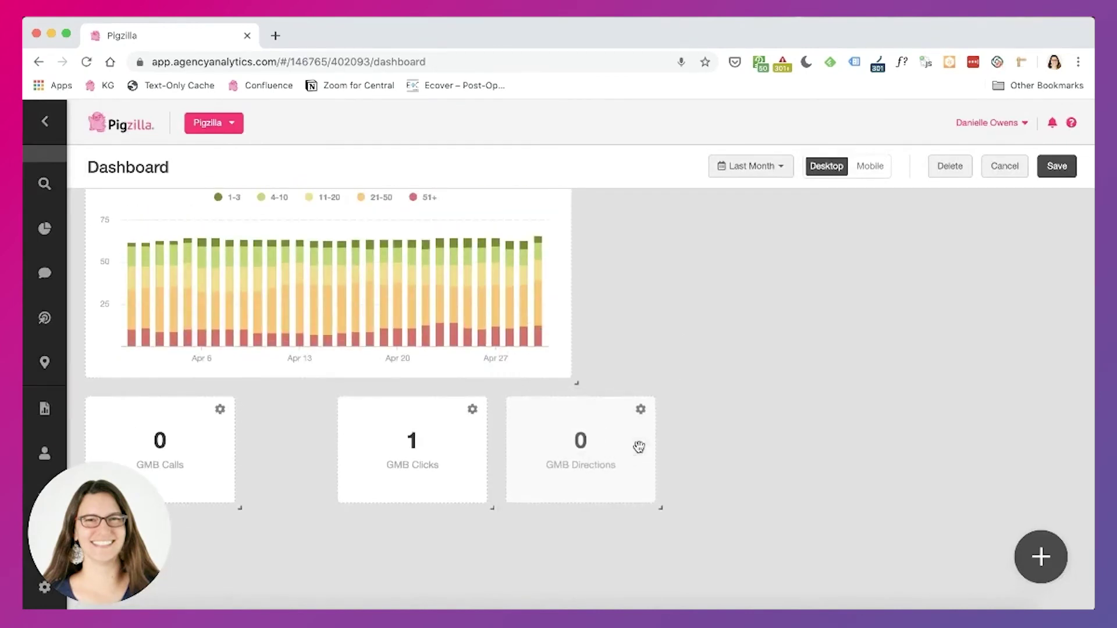
Add a Title widget from the Misc category below the GMB stats
{"action": "left_click", "coordinate": [1037, 561]}
{"action": "scroll", "coordinate": [579, 434], "scroll_direction": "down", "scroll_amount": 3}
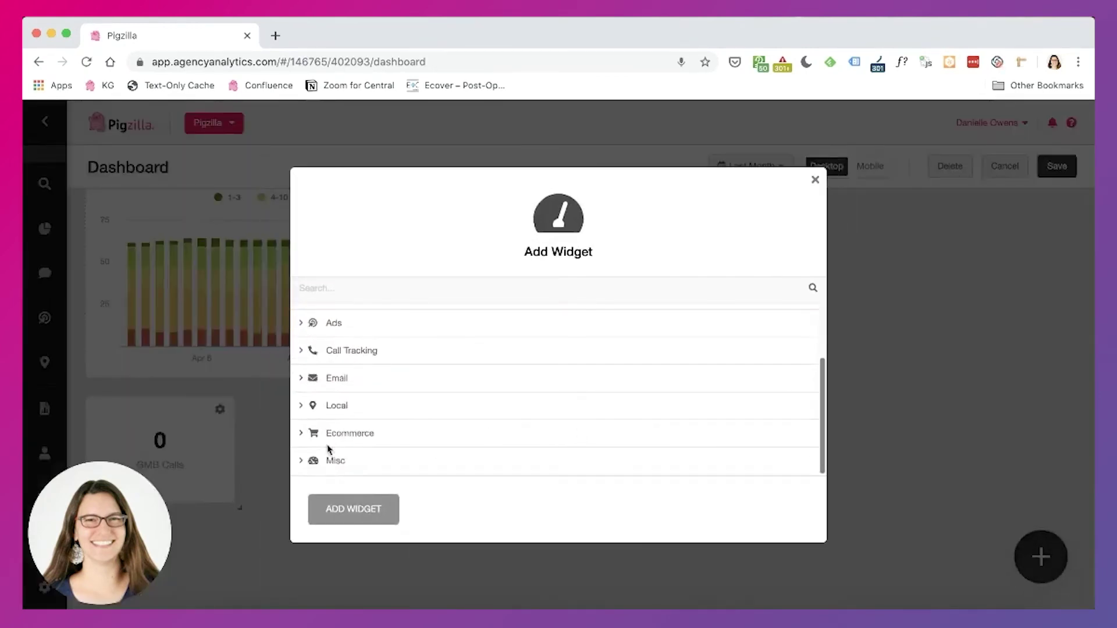
{"action": "left_click", "coordinate": [326, 459]}
{"action": "left_click", "coordinate": [351, 402]}
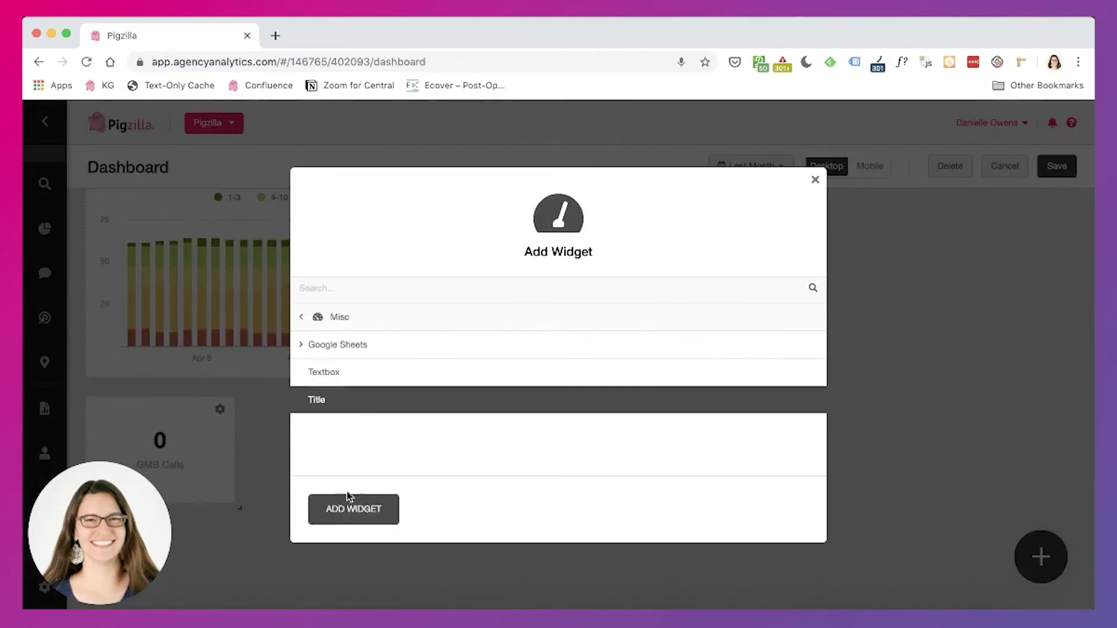
{"action": "left_click", "coordinate": [352, 507]}
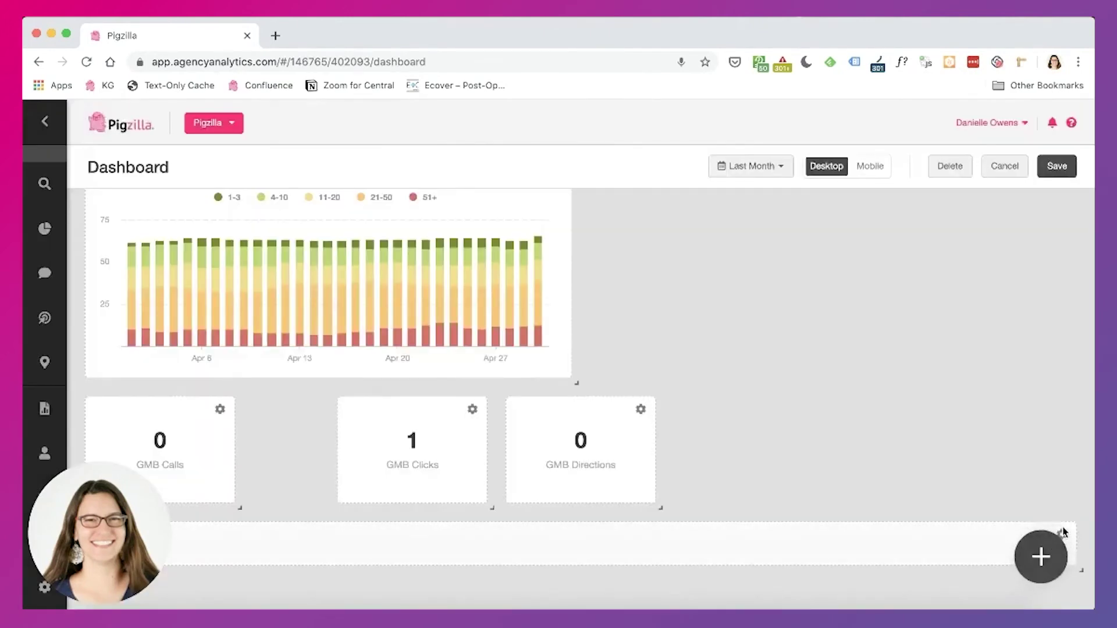
Title the new heading widget "Google My Business", give it the dark theme style and save its settings
{"action": "scroll", "coordinate": [1061, 536], "scroll_direction": "down", "scroll_amount": 2}
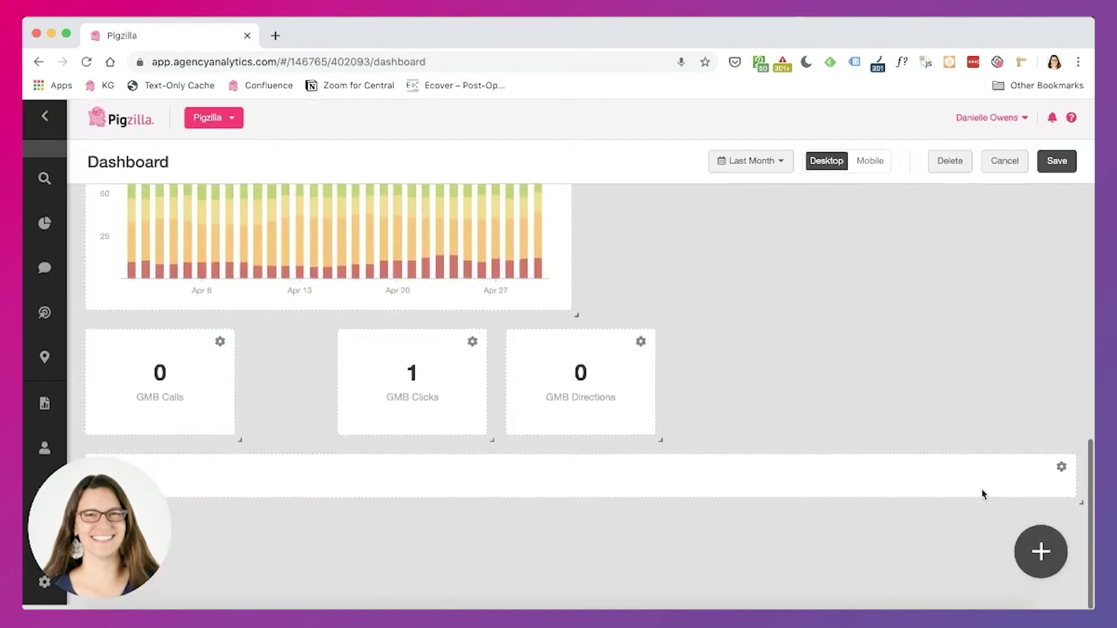
{"action": "left_click", "coordinate": [1062, 471]}
{"action": "left_click_drag", "start_coordinate": [591, 302], "coordinate": [503, 307]}
{"action": "type", "text": "Google My"}
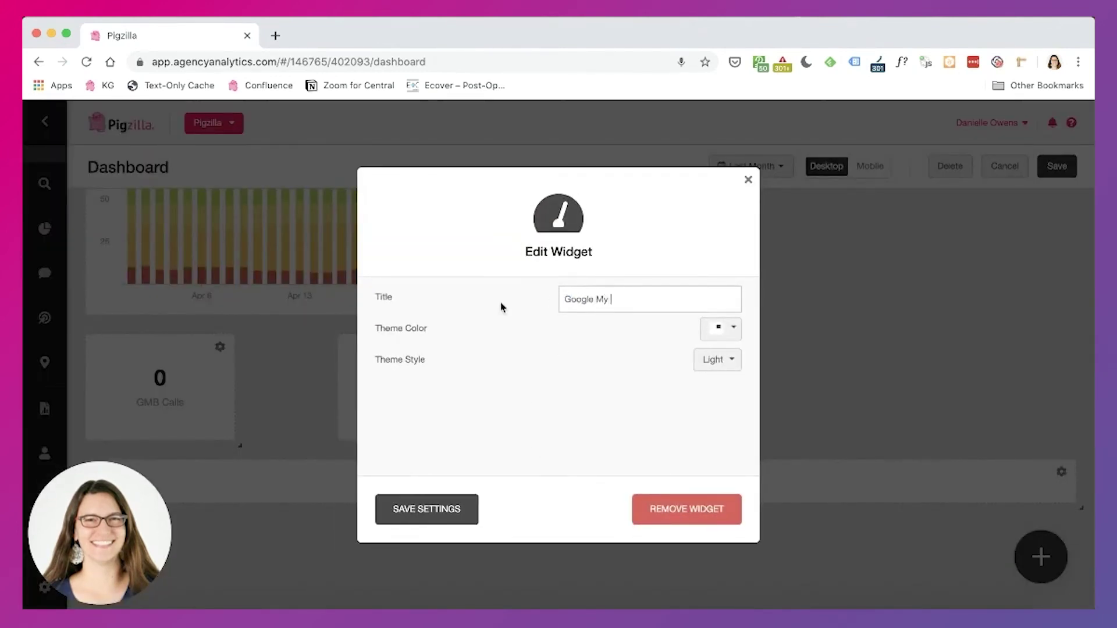
{"action": "type", "text": " Busines"}
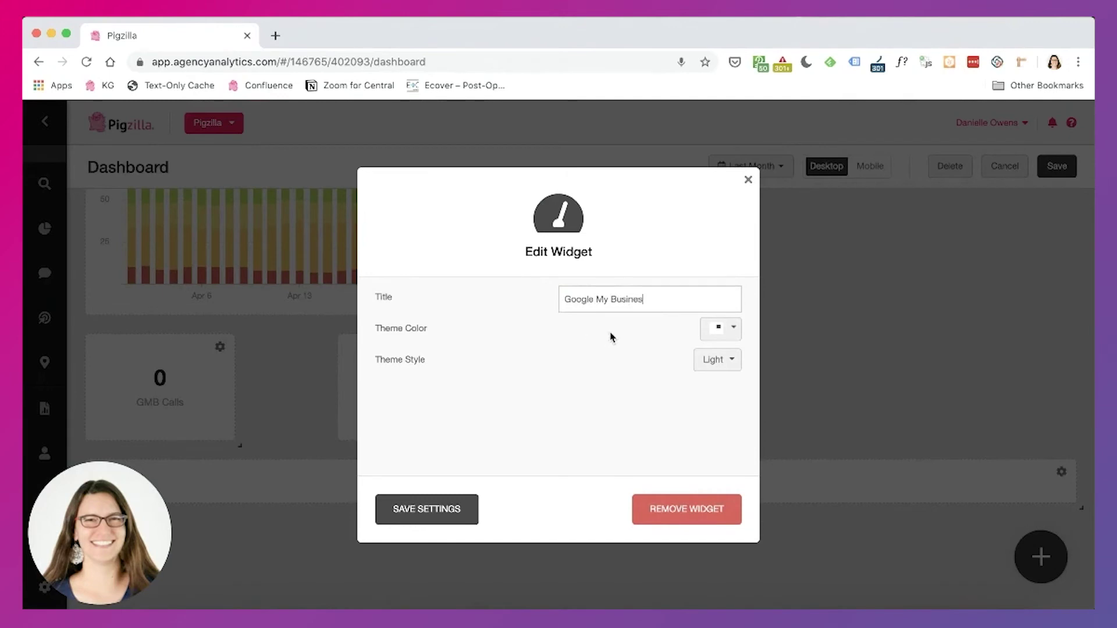
{"action": "left_click", "coordinate": [716, 358]}
{"action": "left_click", "coordinate": [693, 409]}
{"action": "type", "text": "s"}
{"action": "left_click", "coordinate": [419, 508]}
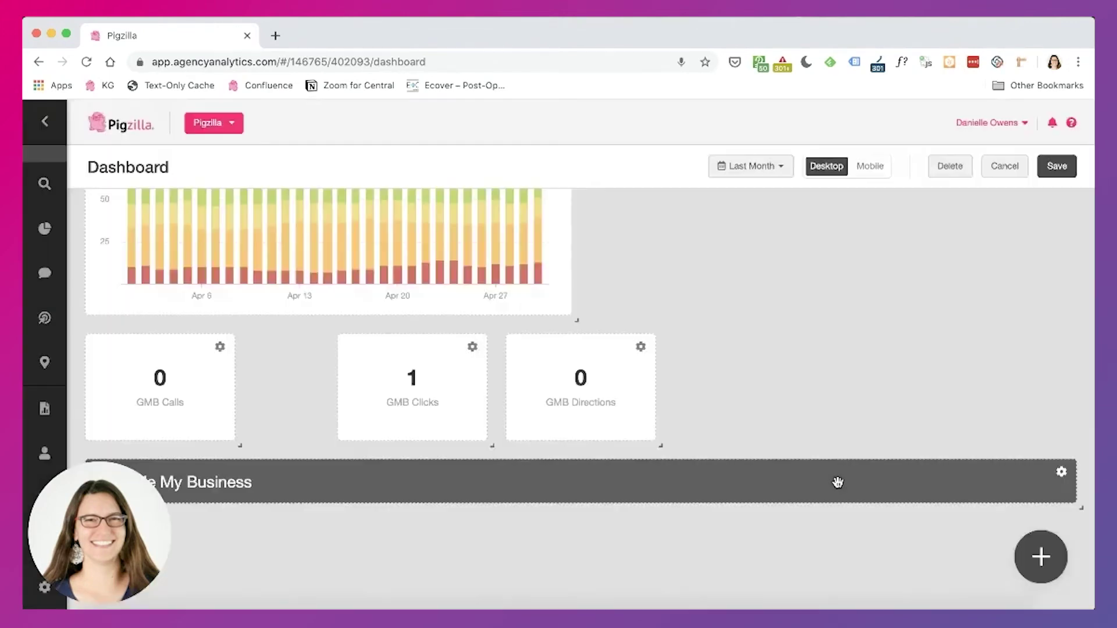
Move the Google My Business heading above the three GMB stats and save the dashboard
{"action": "left_click_drag", "start_coordinate": [814, 484], "coordinate": [816, 372]}
{"action": "scroll", "coordinate": [802, 479], "scroll_direction": "up", "scroll_amount": 10}
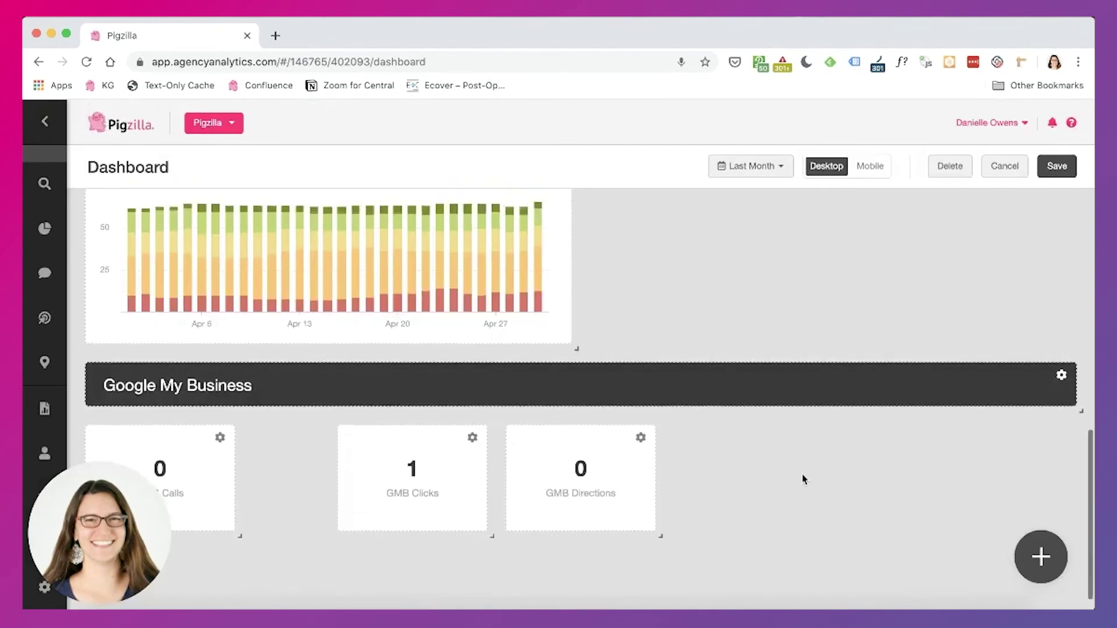
{"action": "scroll", "coordinate": [802, 479], "scroll_direction": "up", "scroll_amount": 8}
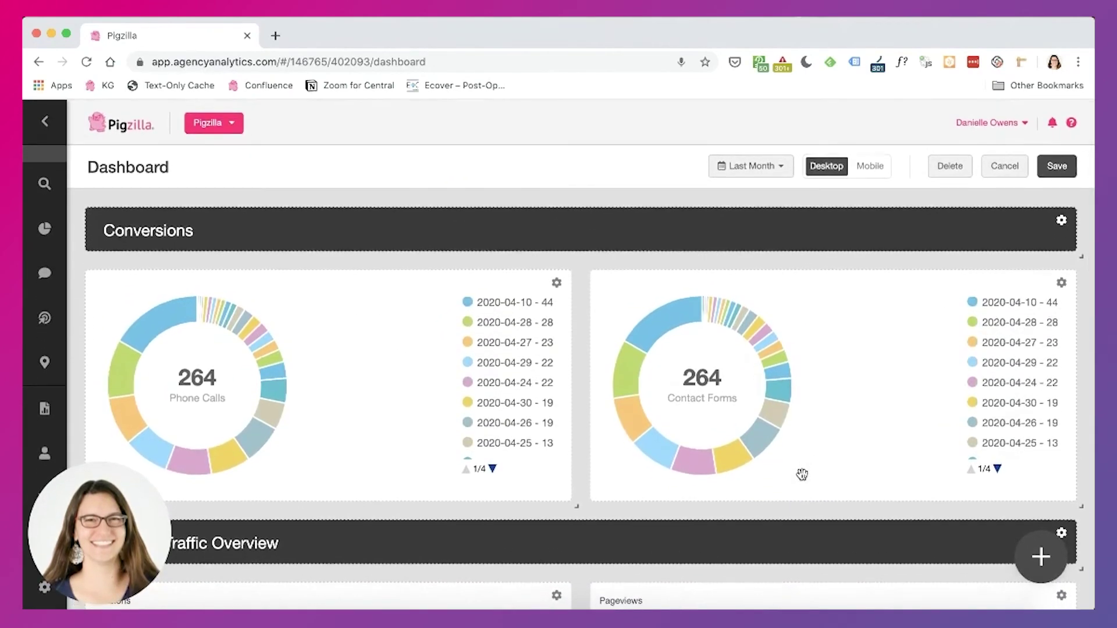
{"action": "left_click", "coordinate": [1055, 166]}
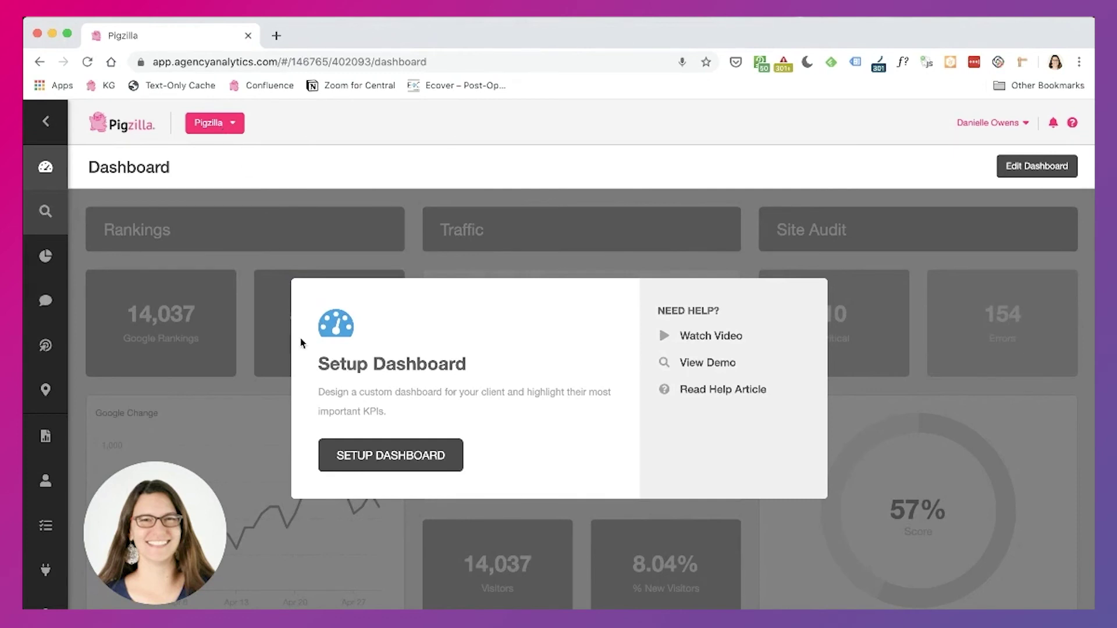
Set up the campaign's dashboard from the saved "Pigzilla Local SEO Dashboard" template, keeping the suggested name
{"action": "left_click", "coordinate": [417, 467]}
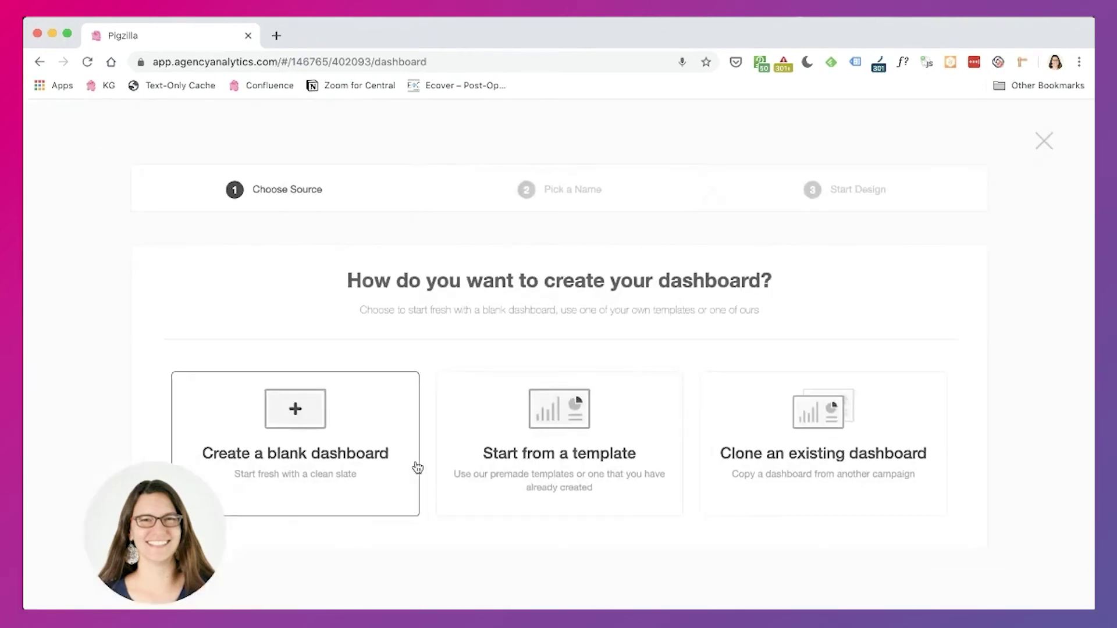
{"action": "left_click", "coordinate": [578, 469]}
{"action": "scroll", "coordinate": [519, 437], "scroll_direction": "down", "scroll_amount": 10}
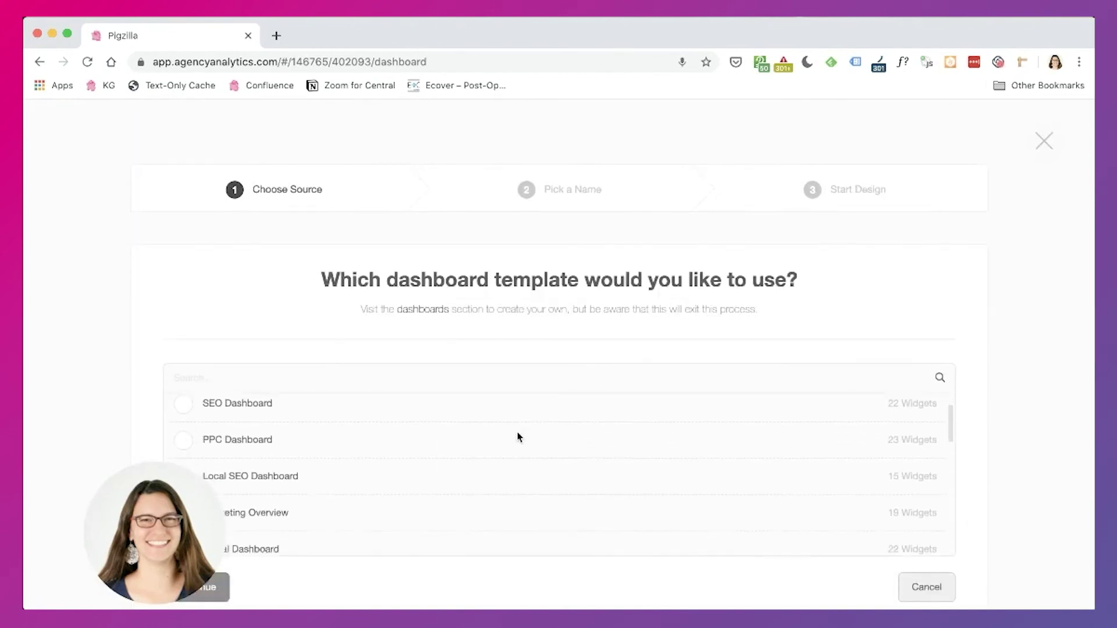
{"action": "scroll", "coordinate": [519, 437], "scroll_direction": "down", "scroll_amount": 5}
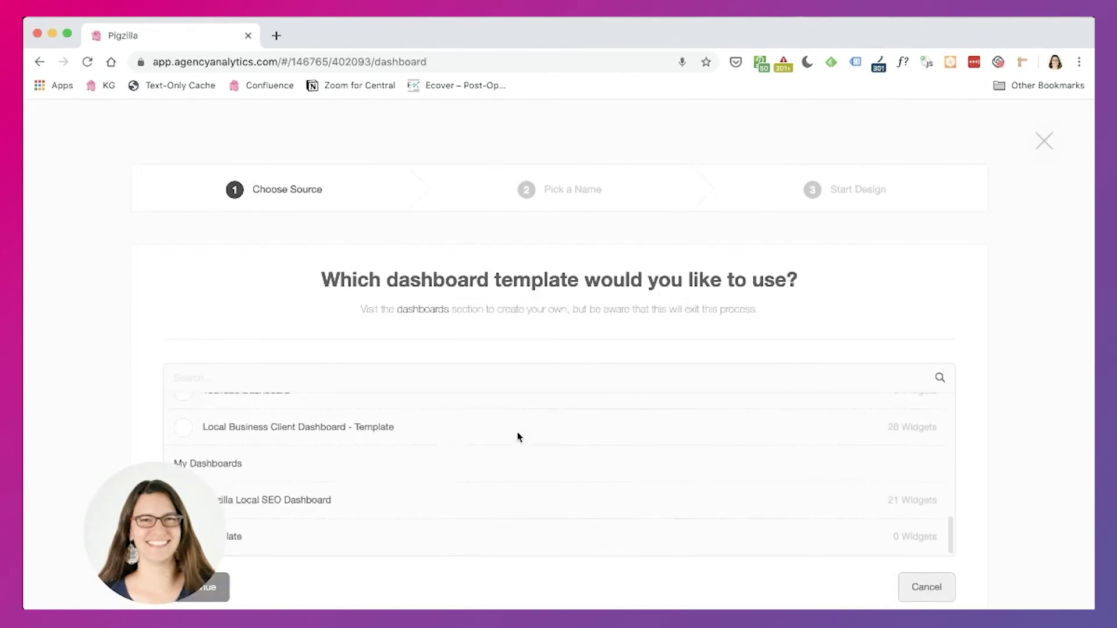
{"action": "left_click_drag", "start_coordinate": [162, 464], "coordinate": [145, 111]}
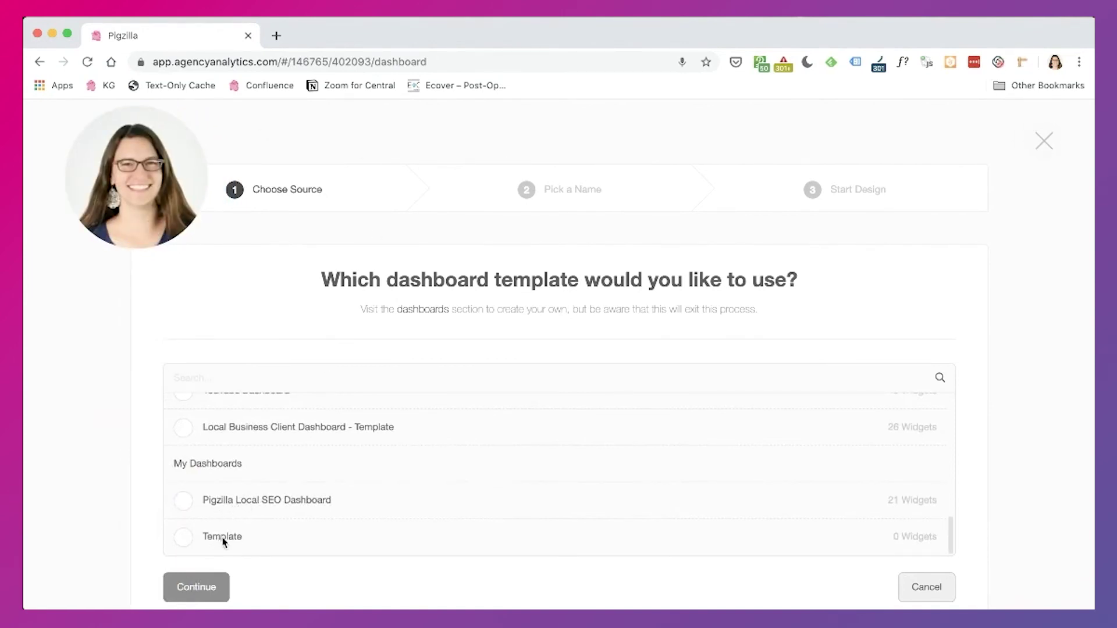
{"action": "left_click", "coordinate": [183, 502]}
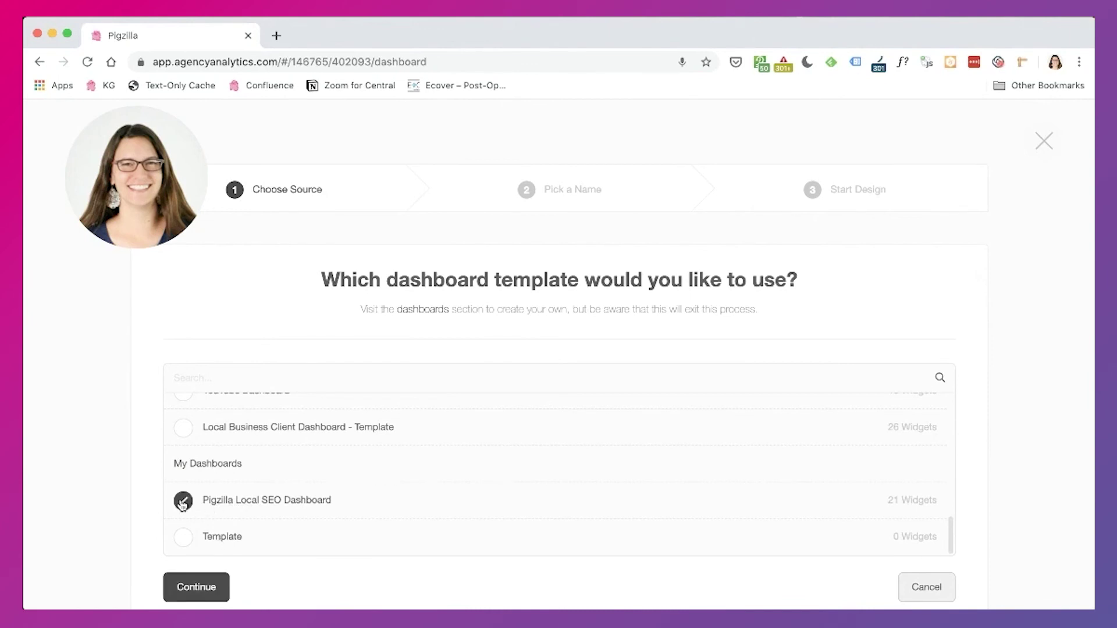
{"action": "left_click", "coordinate": [198, 588]}
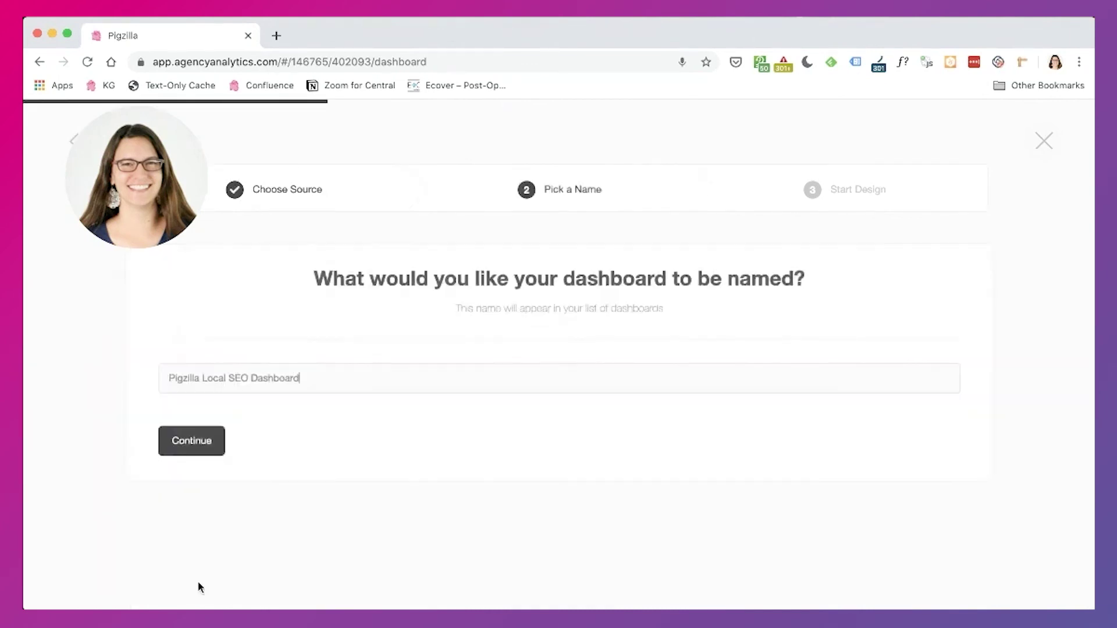
{"action": "left_click", "coordinate": [196, 440]}
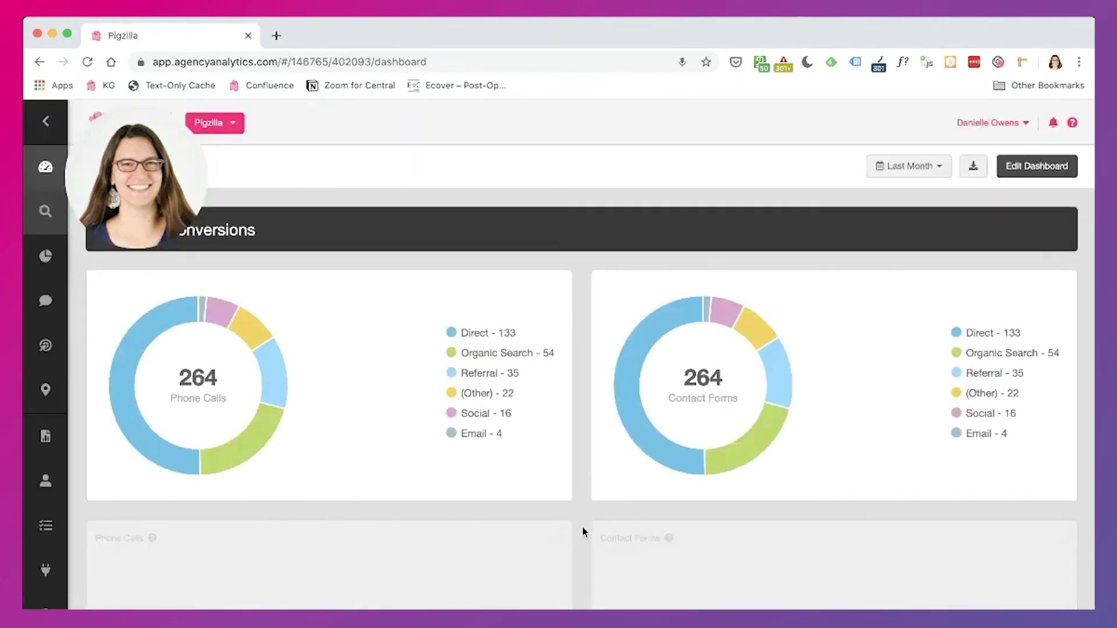
Review the new dashboard from the Conversions heading through the Google My Business Conversions section
{"action": "scroll", "coordinate": [582, 527], "scroll_direction": "down", "scroll_amount": 15}
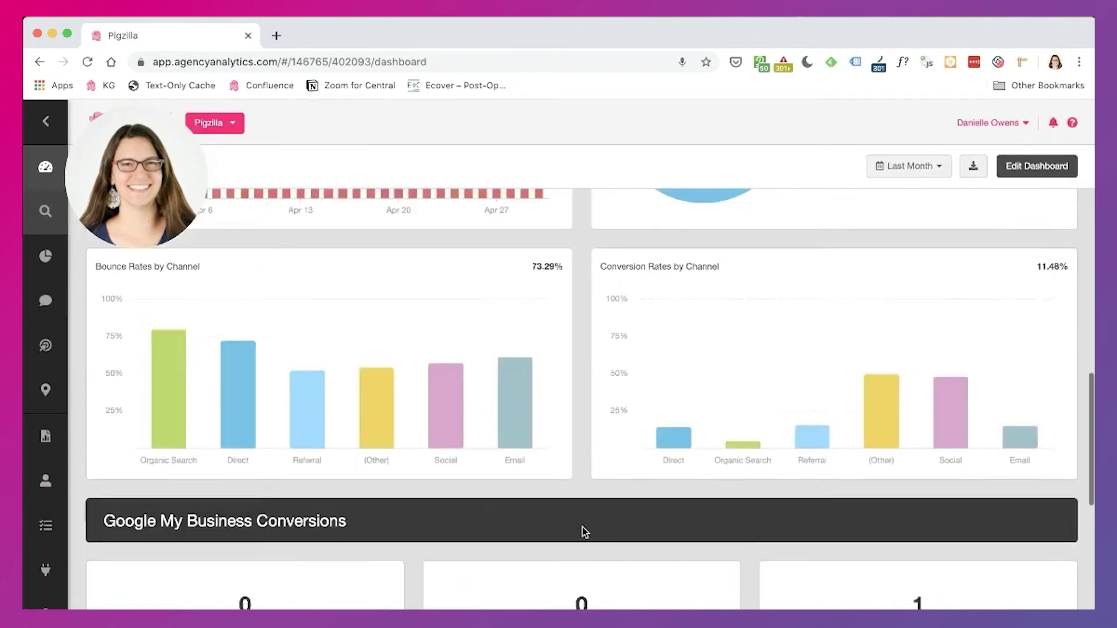
{"action": "scroll", "coordinate": [584, 531], "scroll_direction": "down", "scroll_amount": 7}
{"action": "scroll", "coordinate": [583, 531], "scroll_direction": "up", "scroll_amount": 9}
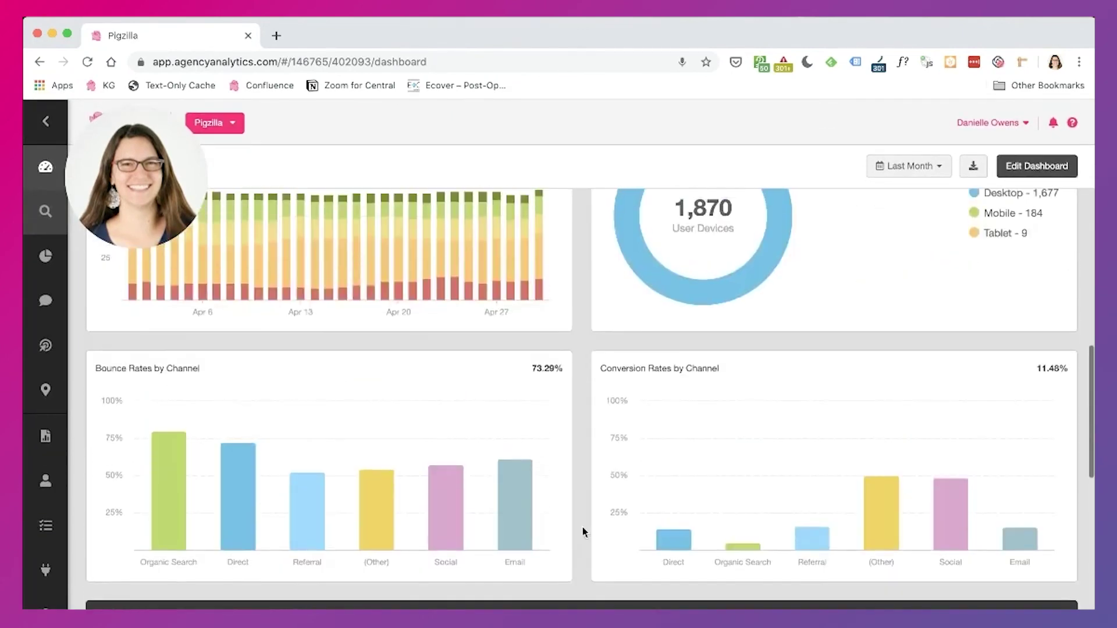
{"action": "scroll", "coordinate": [581, 527], "scroll_direction": "up", "scroll_amount": 15}
{"action": "scroll", "coordinate": [583, 531], "scroll_direction": "down", "scroll_amount": 1}
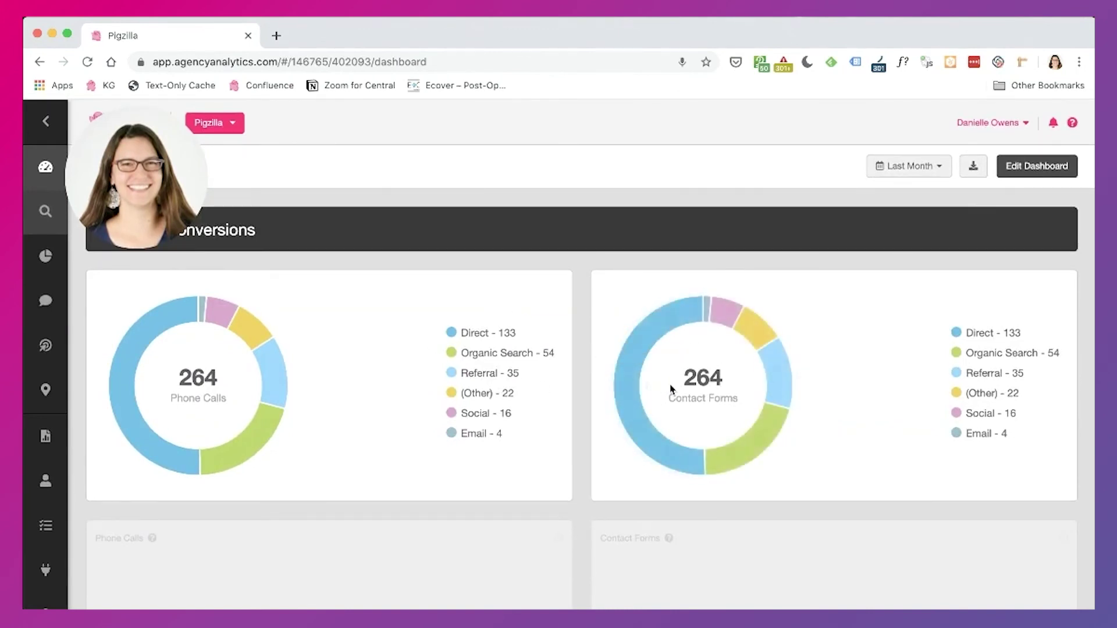
Start editing the dashboard, assign a specific conversion goal to the Phone Calls donut chart and save its settings
{"action": "left_click", "coordinate": [1025, 169]}
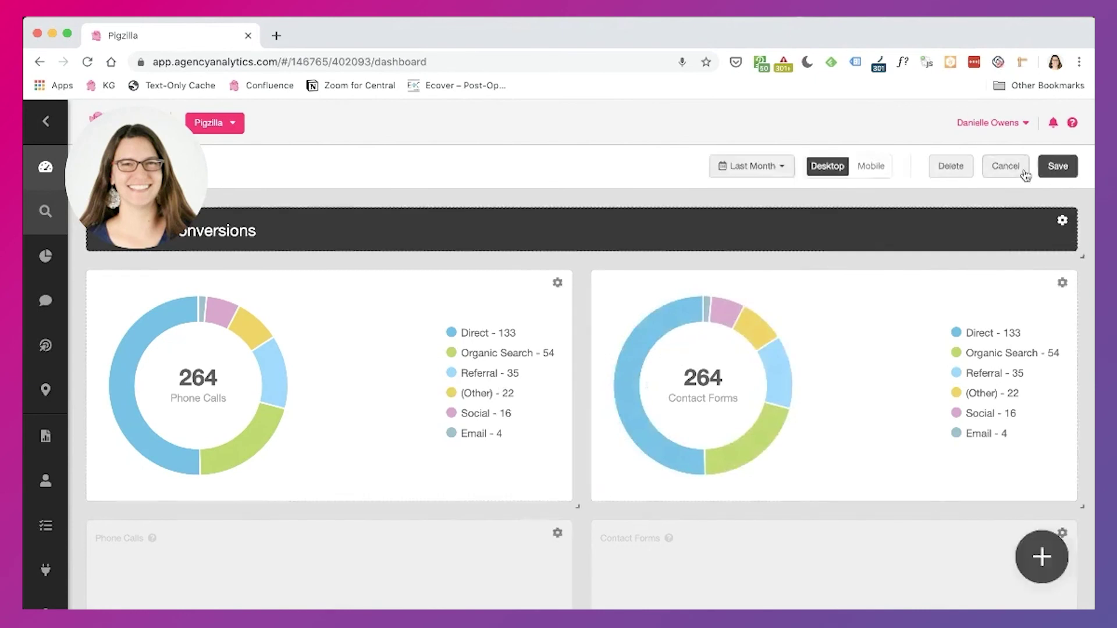
{"action": "left_click", "coordinate": [558, 284]}
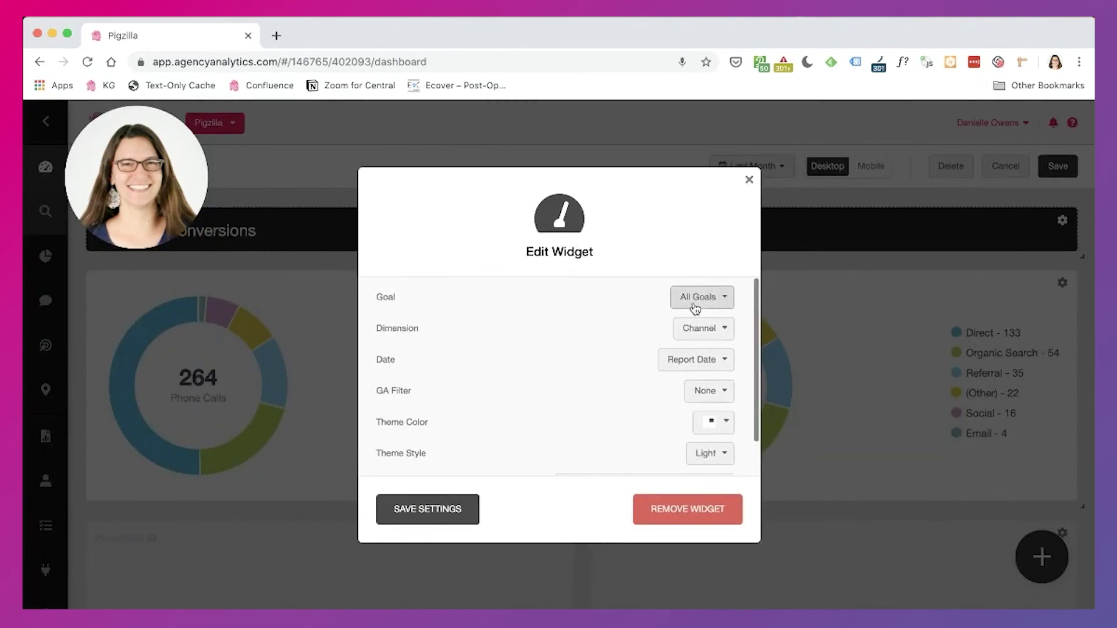
{"action": "left_click", "coordinate": [695, 308]}
{"action": "scroll", "coordinate": [673, 406], "scroll_direction": "down", "scroll_amount": 3}
{"action": "scroll", "coordinate": [676, 412], "scroll_direction": "down", "scroll_amount": 1}
{"action": "scroll", "coordinate": [676, 412], "scroll_direction": "up", "scroll_amount": 5}
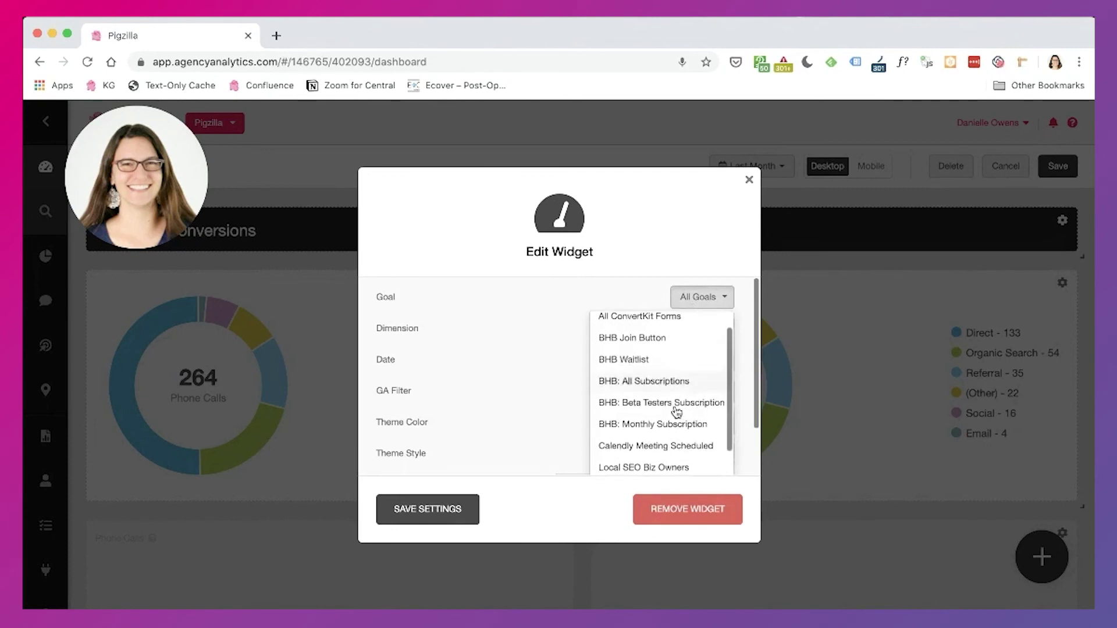
{"action": "left_click", "coordinate": [669, 343]}
{"action": "left_click", "coordinate": [401, 509]}
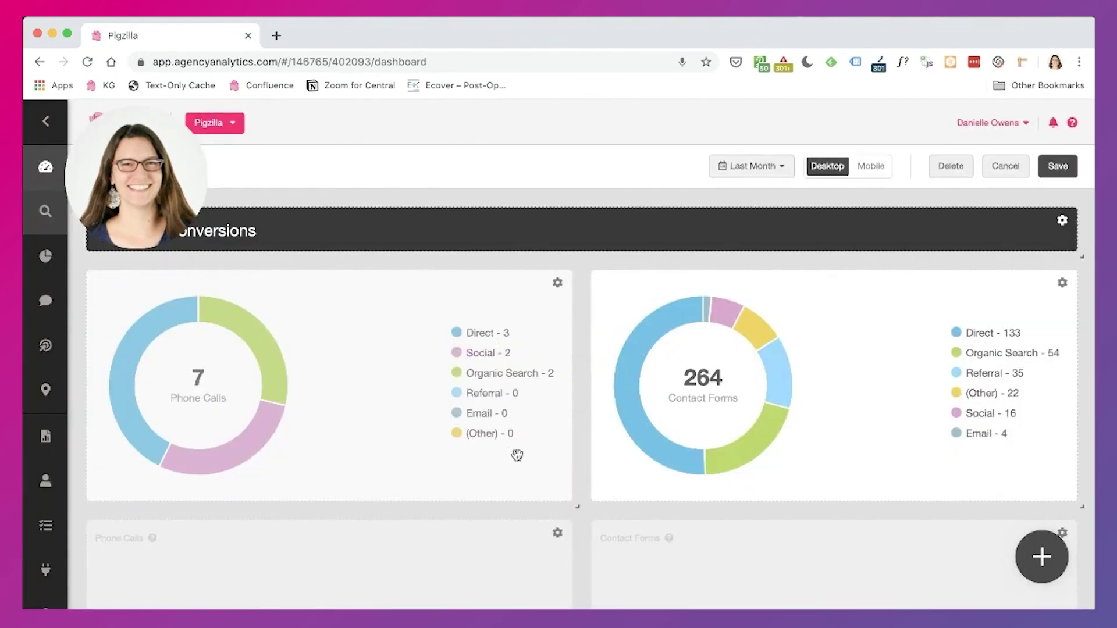
Set the Contact Forms donut chart's goal to "BHB: All Subscriptions" and save its settings
{"action": "left_click", "coordinate": [1063, 283]}
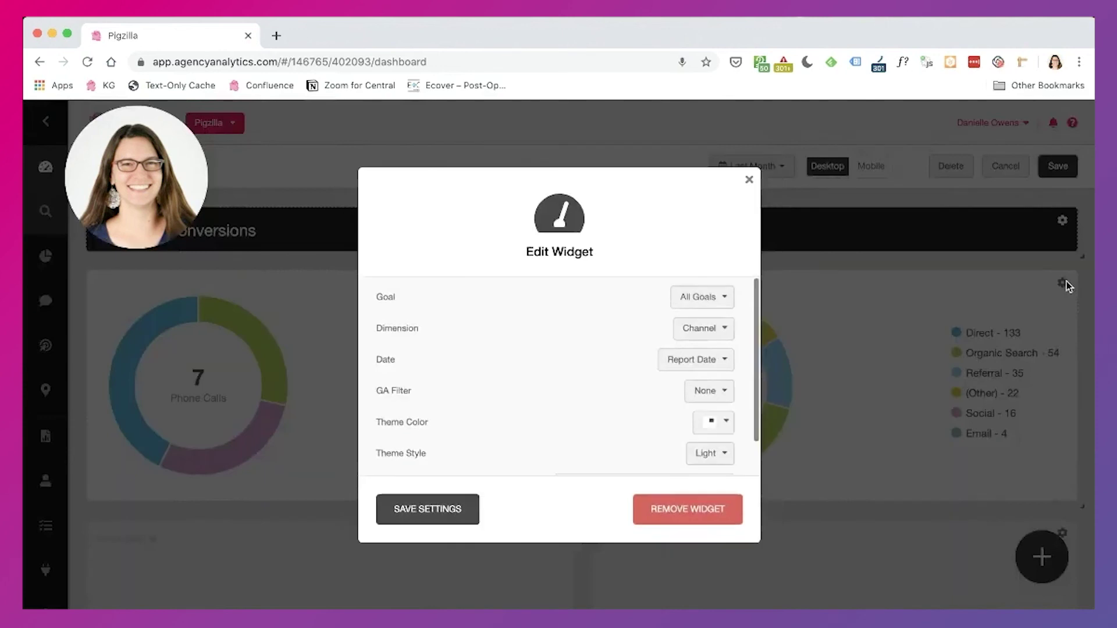
{"action": "left_click", "coordinate": [721, 297]}
{"action": "scroll", "coordinate": [693, 386], "scroll_direction": "down", "scroll_amount": 5}
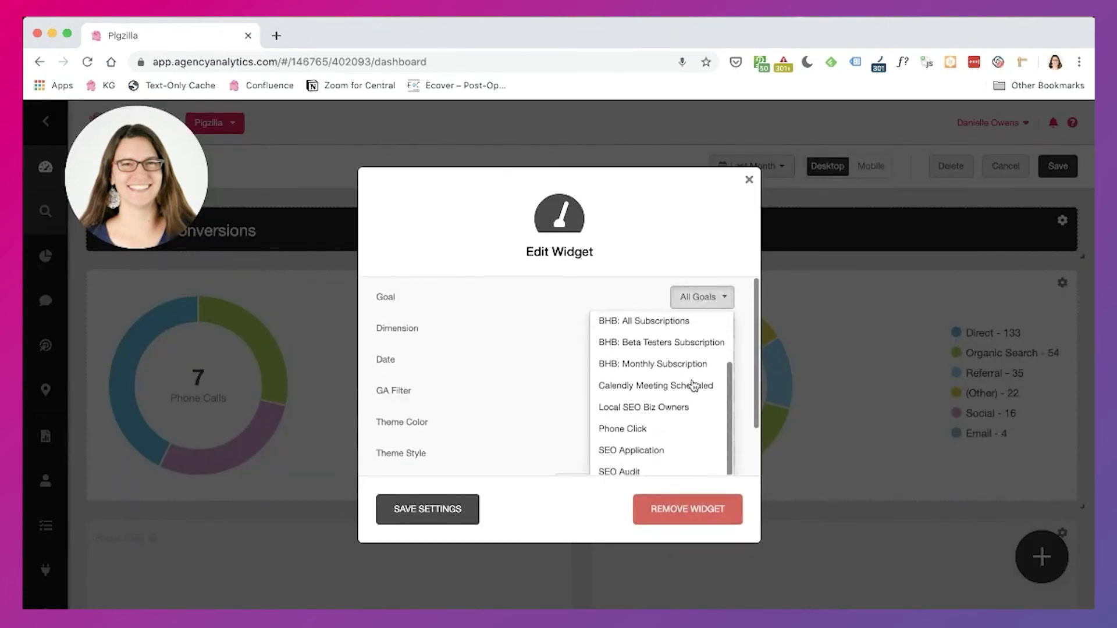
{"action": "scroll", "coordinate": [693, 386], "scroll_direction": "up", "scroll_amount": 3}
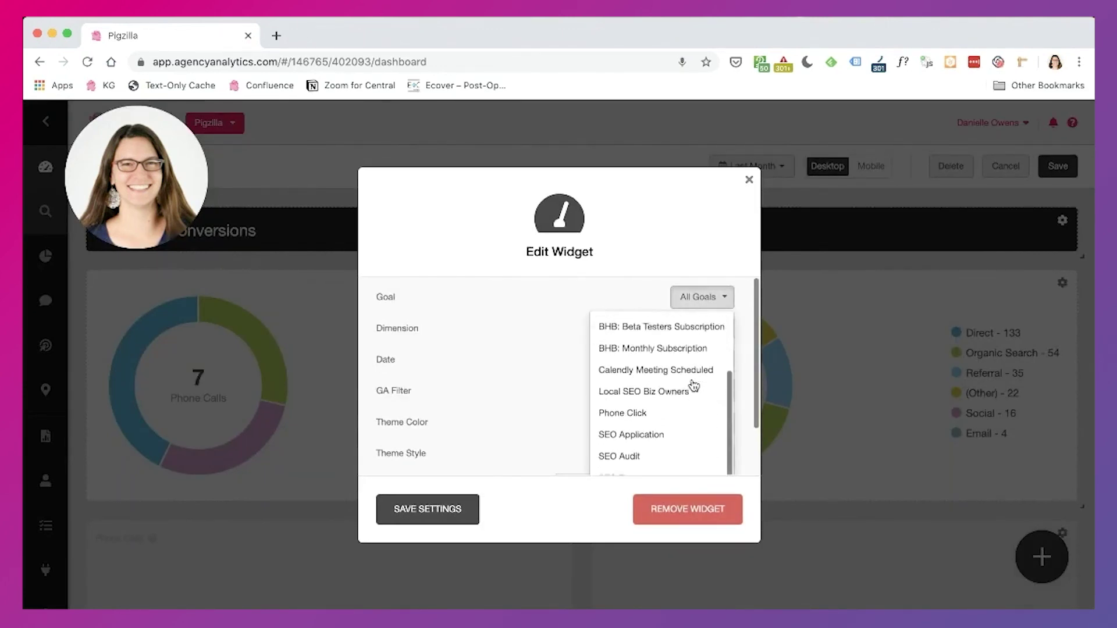
{"action": "left_click", "coordinate": [665, 329]}
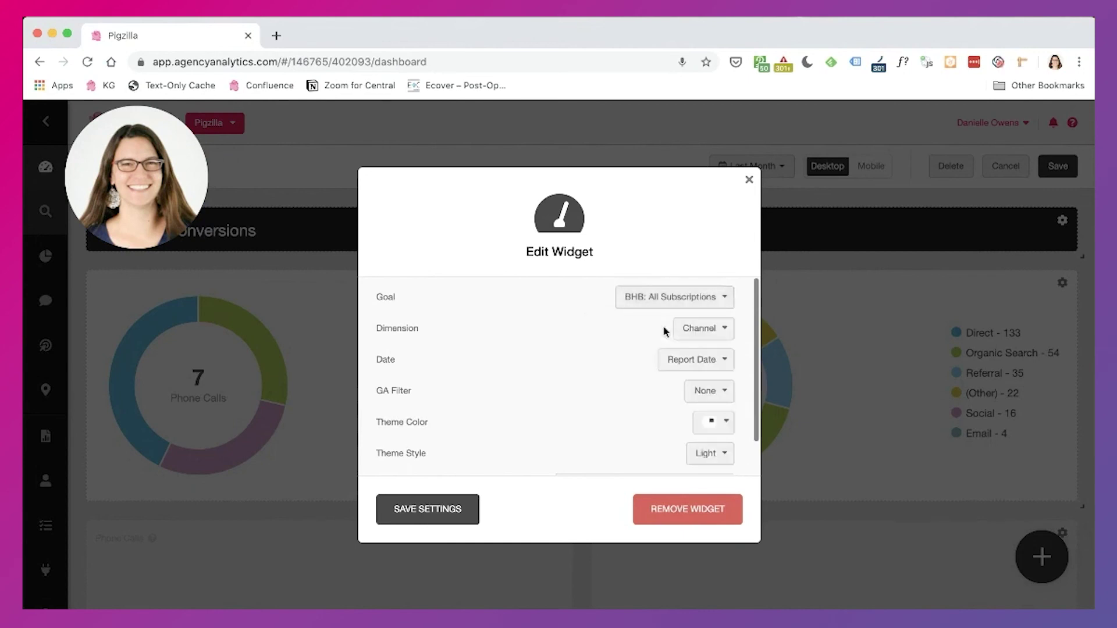
{"action": "left_click", "coordinate": [463, 511]}
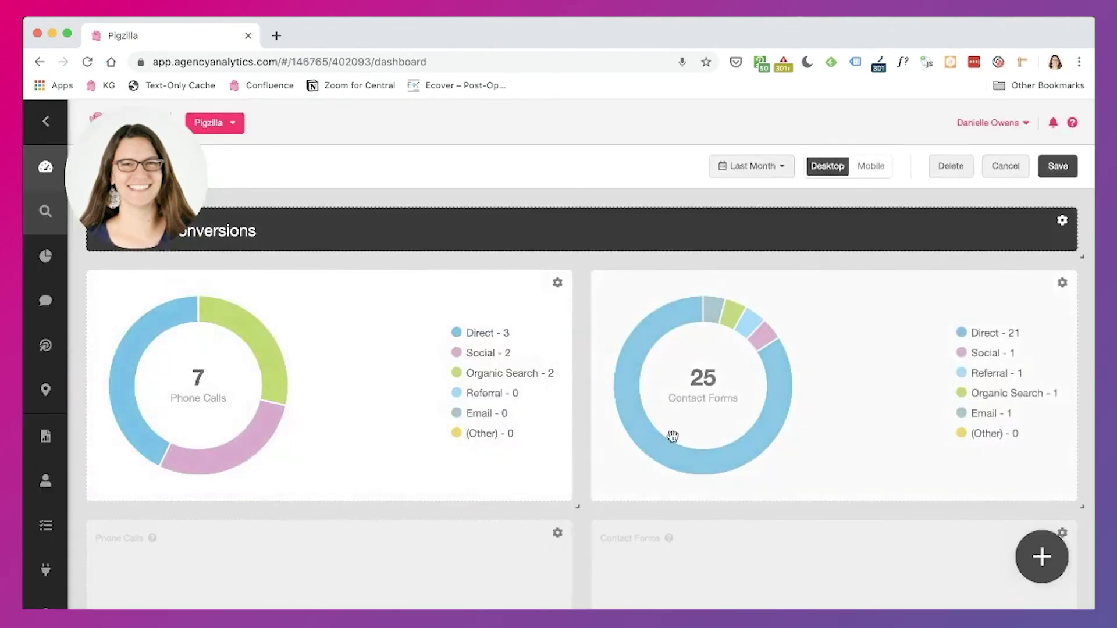
Check the lower Phone Calls and Contact Forms widgets in the Conversions section and save the dashboard
{"action": "scroll", "coordinate": [673, 437], "scroll_direction": "down", "scroll_amount": 3}
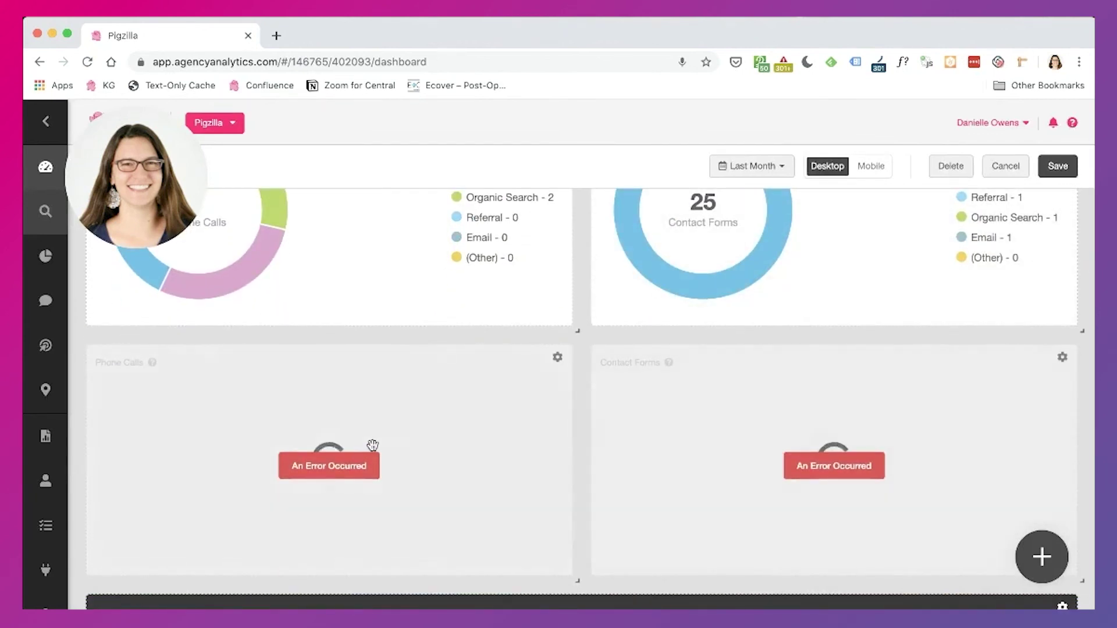
{"action": "scroll", "coordinate": [638, 454], "scroll_direction": "down", "scroll_amount": 2}
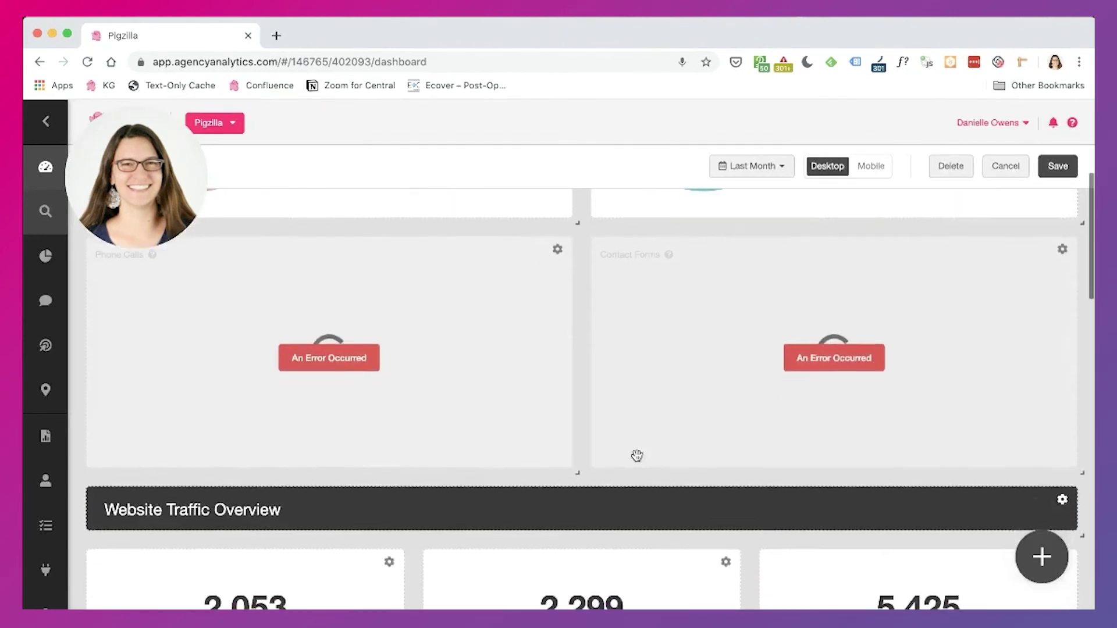
{"action": "scroll", "coordinate": [637, 455], "scroll_direction": "up", "scroll_amount": 3}
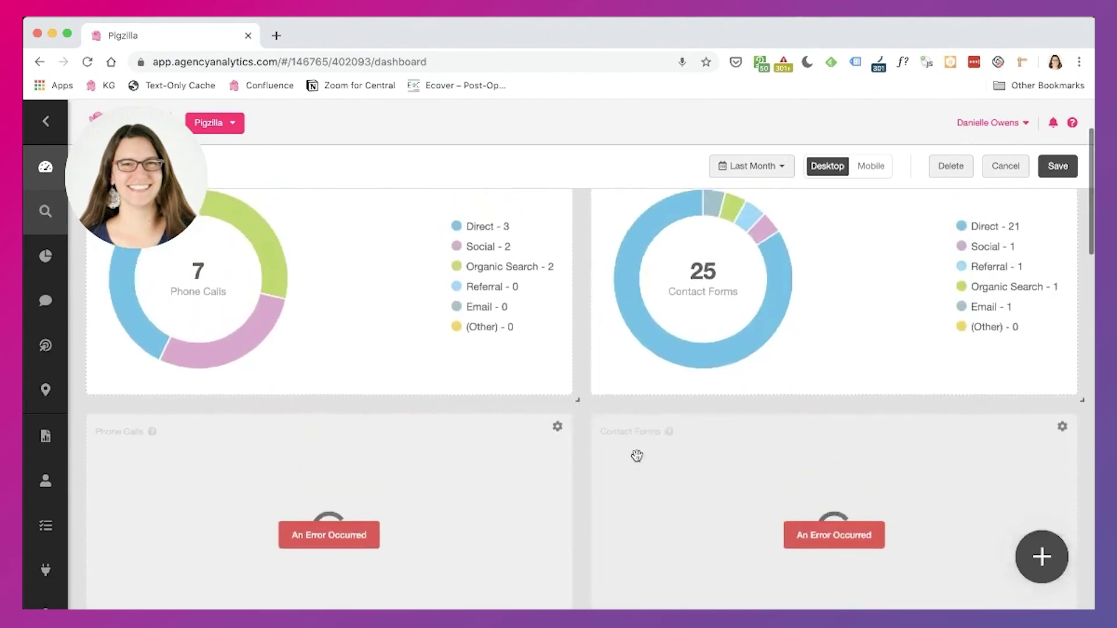
{"action": "scroll", "coordinate": [593, 474], "scroll_direction": "down", "scroll_amount": 4}
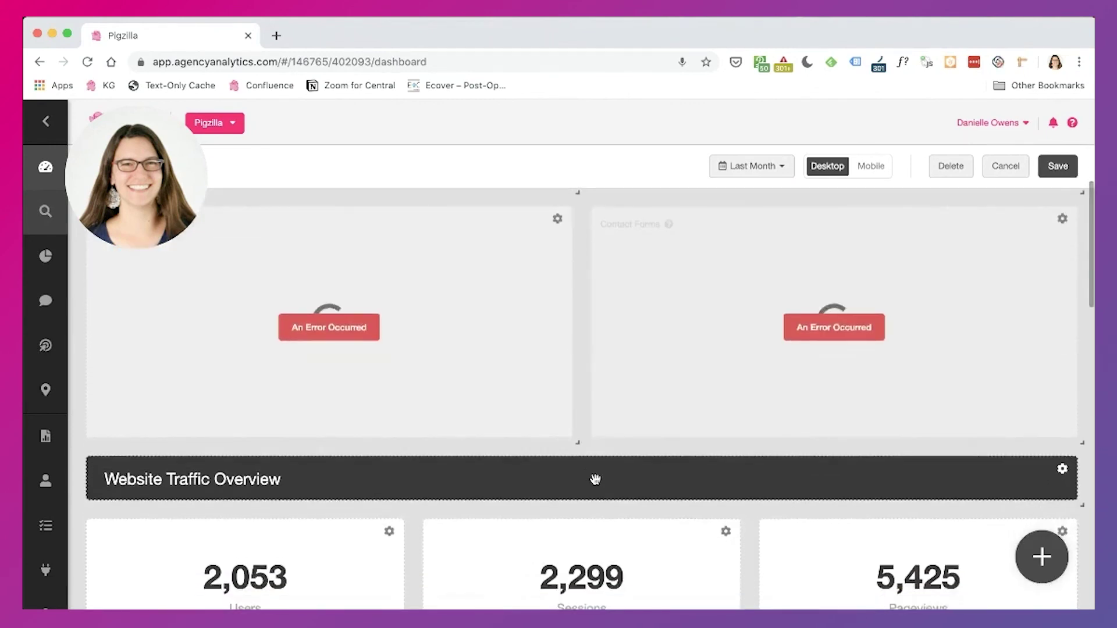
{"action": "scroll", "coordinate": [595, 479], "scroll_direction": "up", "scroll_amount": 6}
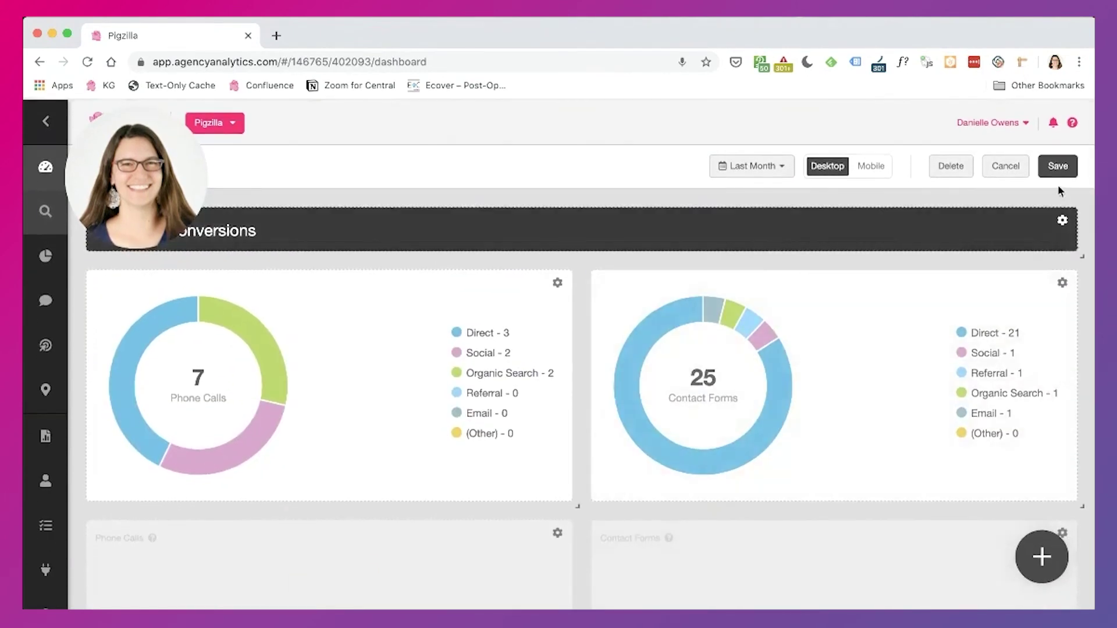
{"action": "left_click", "coordinate": [1057, 170]}
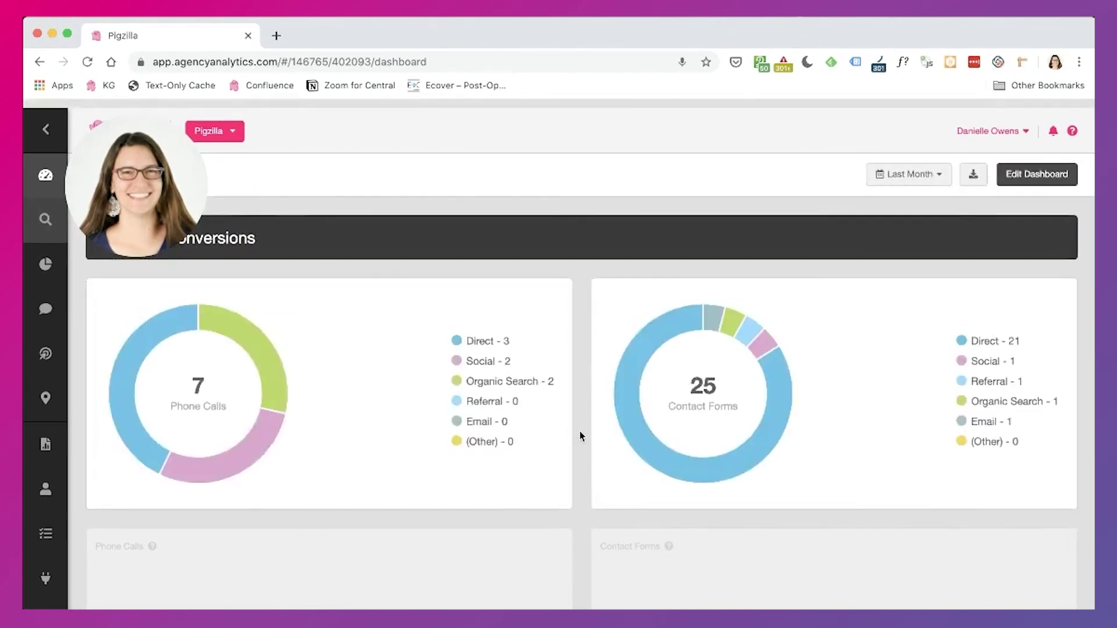
Check the dashboard's date range options and apply the Last Month range
{"action": "left_click", "coordinate": [927, 174]}
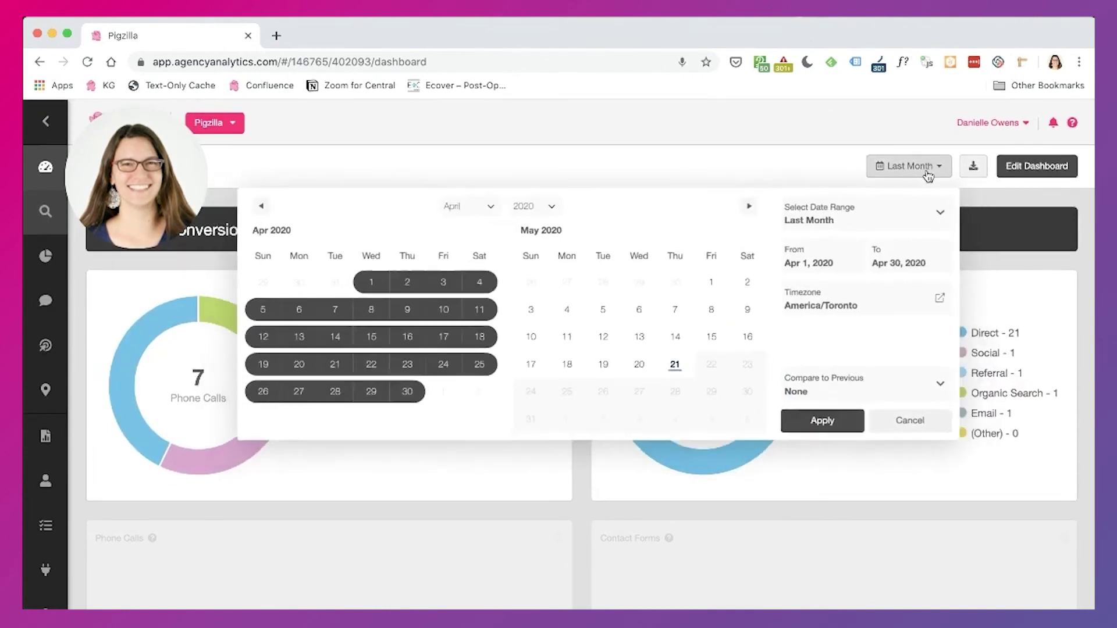
{"action": "left_click", "coordinate": [866, 209]}
{"action": "left_click", "coordinate": [865, 212]}
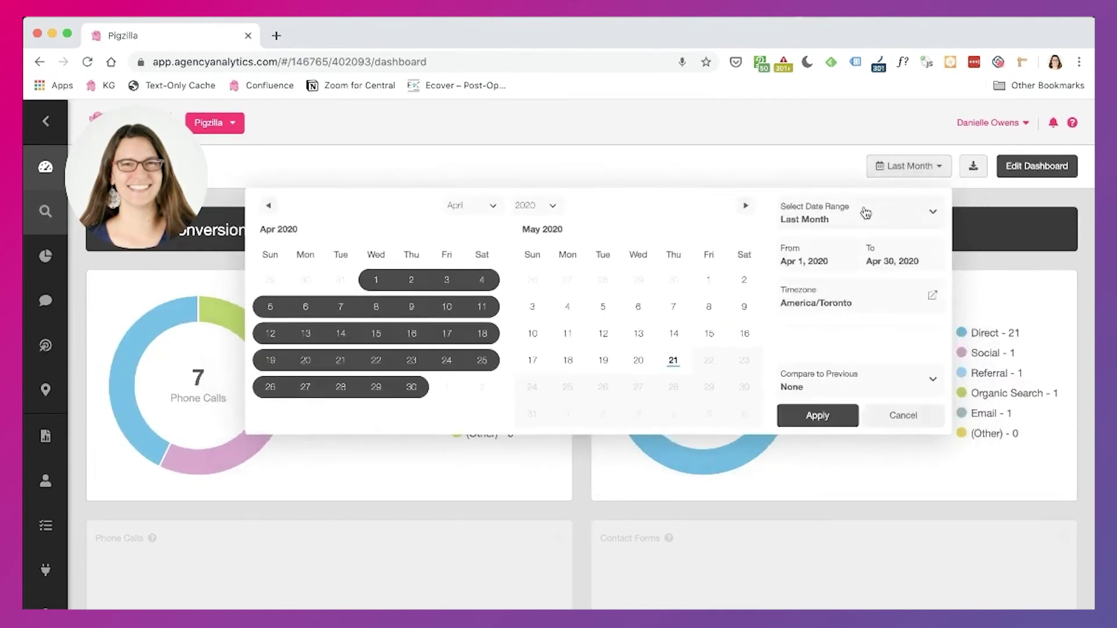
{"action": "left_click", "coordinate": [842, 412]}
Open the dashboard's download and sharing options
{"action": "left_click", "coordinate": [975, 170]}
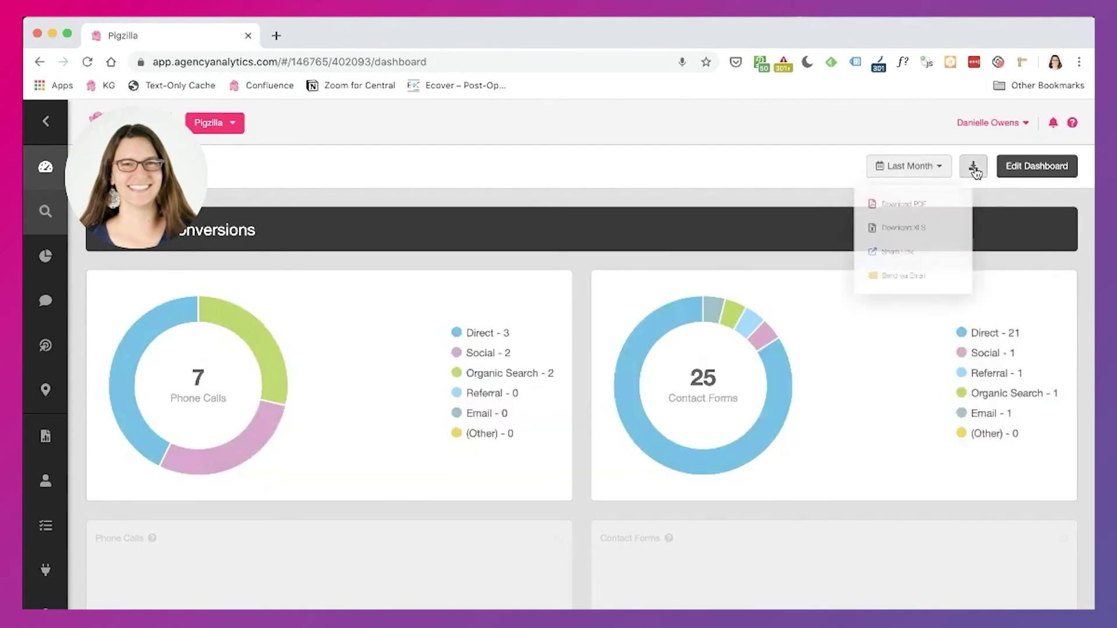